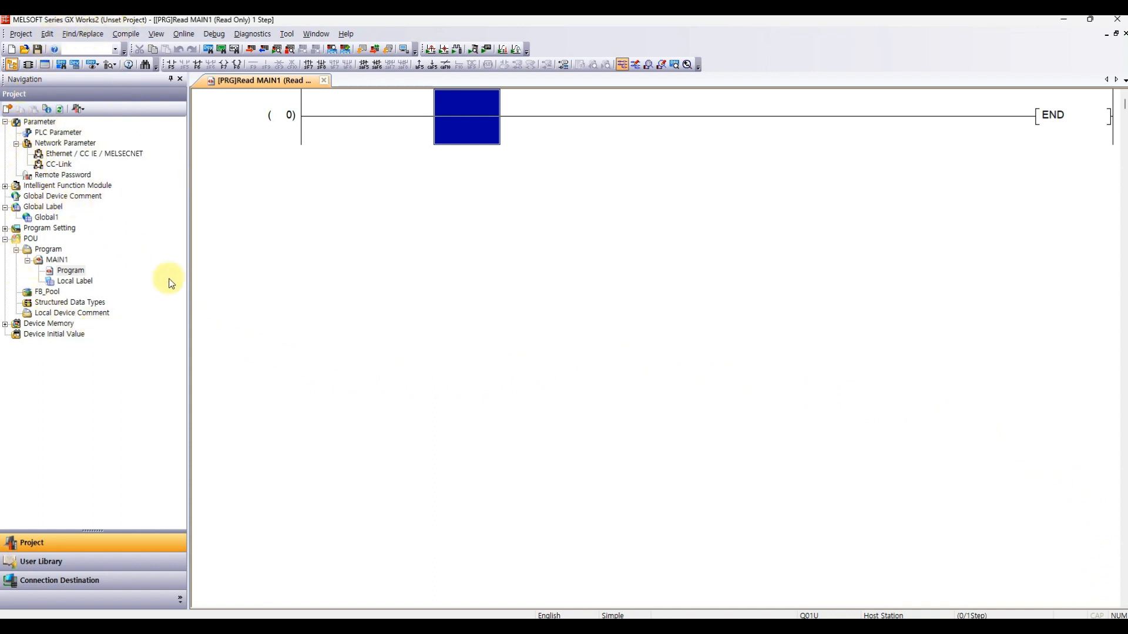
# Step: Open the Ethernet / CC IE / MELSECNET network parameters and review Module 1's Ethernet operation setting, including its IP address
pyautogui.click(39, 121)
pyautogui.click(65, 143)
pyautogui.doubleClick(89, 153)
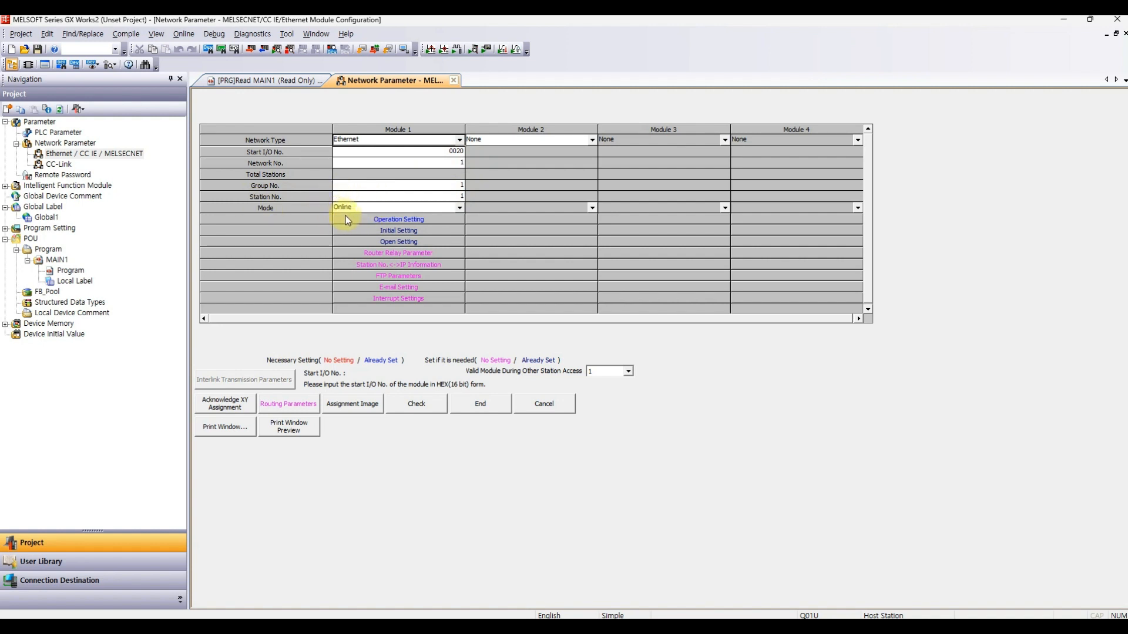
pyautogui.click(420, 219)
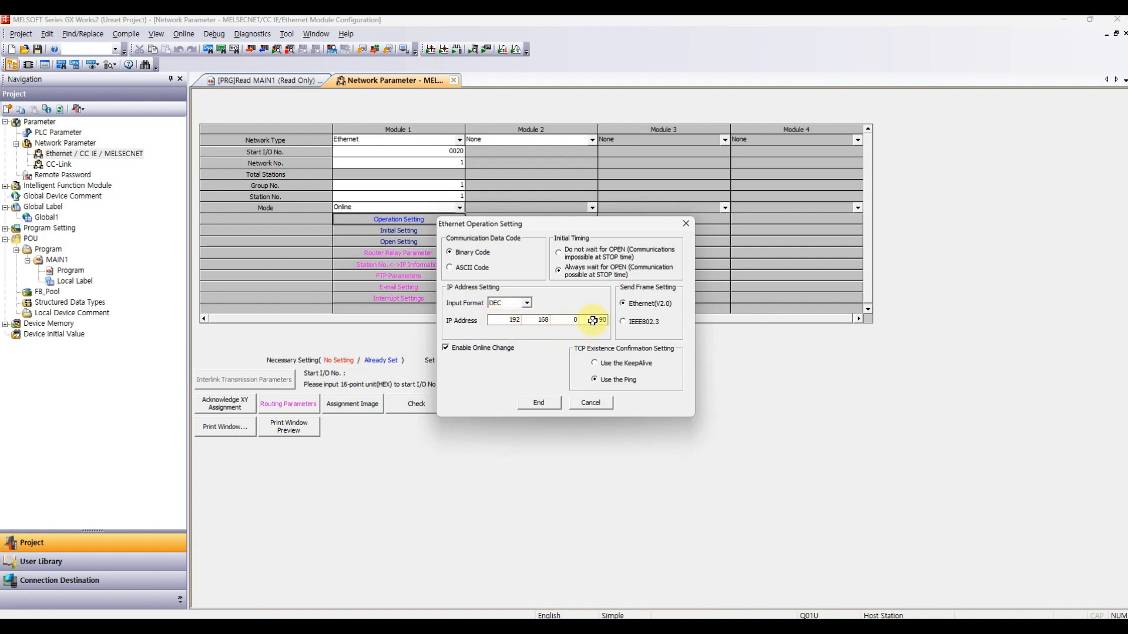
pyautogui.click(531, 404)
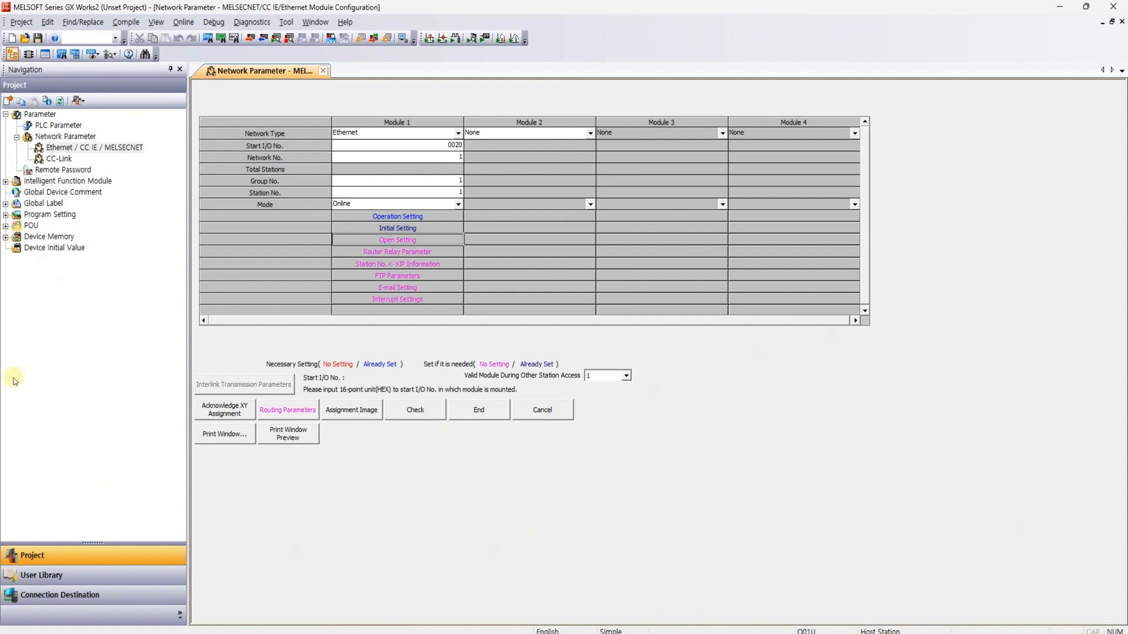
# Step: In Module 1's open setting, set connections 1 and 2 to the TCP protocol and enable pairing open for connection 1
pyautogui.click(397, 240)
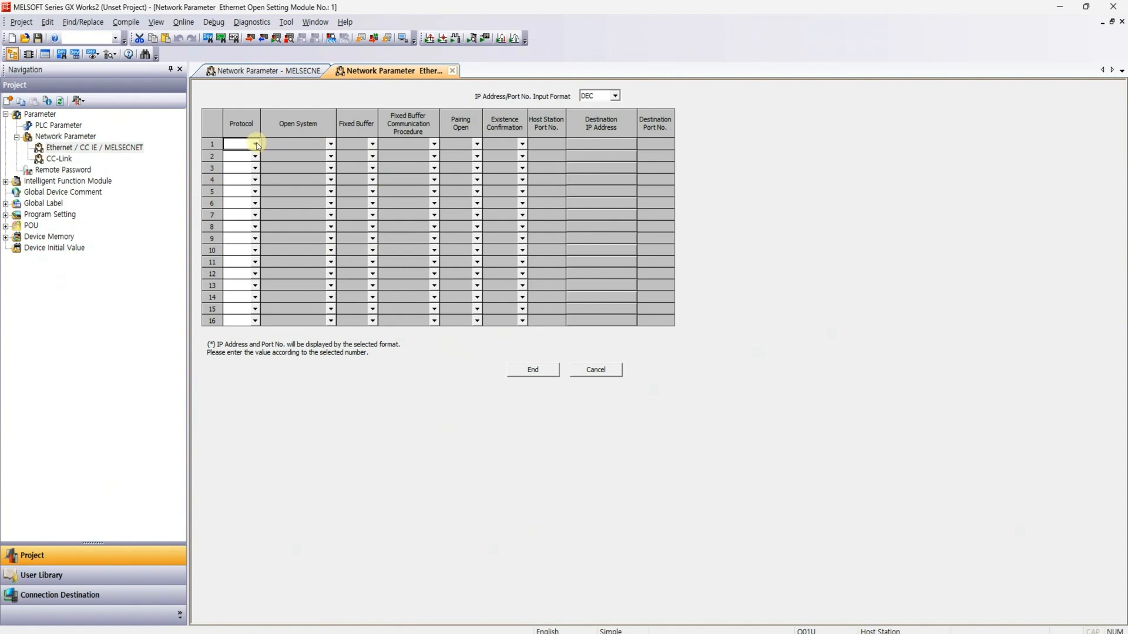
pyautogui.click(256, 144)
pyautogui.click(247, 154)
pyautogui.click(255, 156)
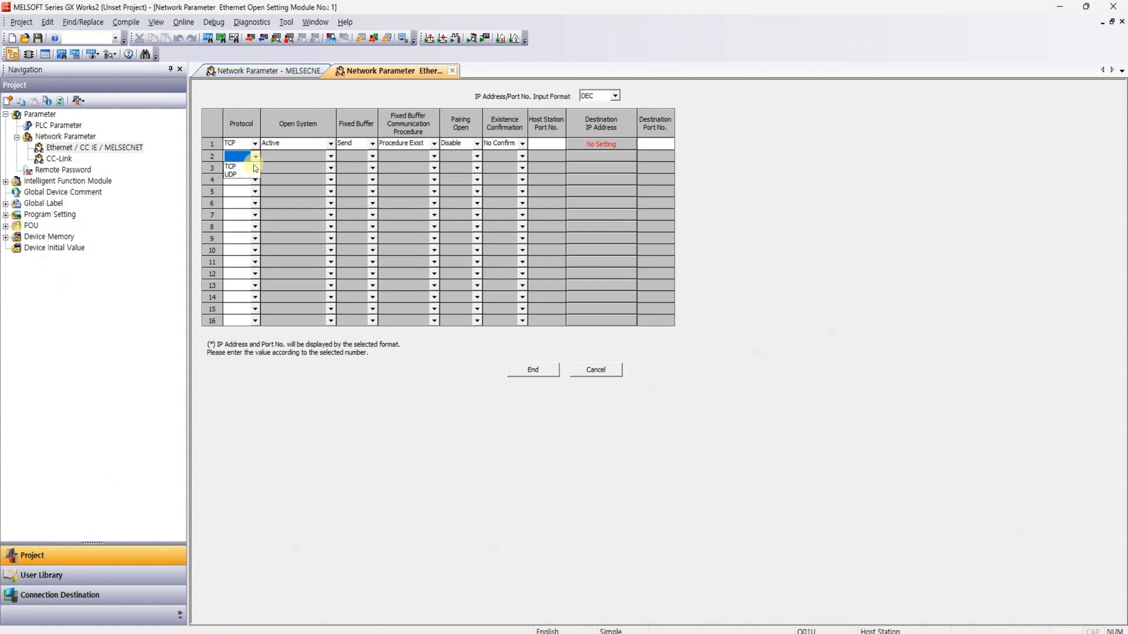
pyautogui.click(241, 167)
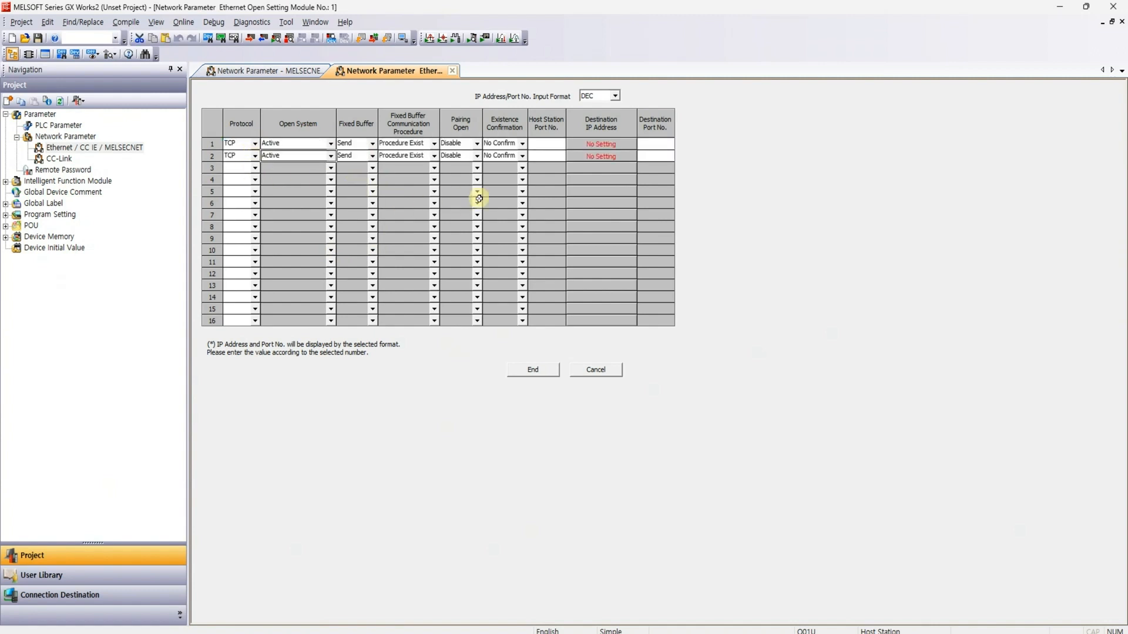
pyautogui.click(477, 143)
pyautogui.click(466, 164)
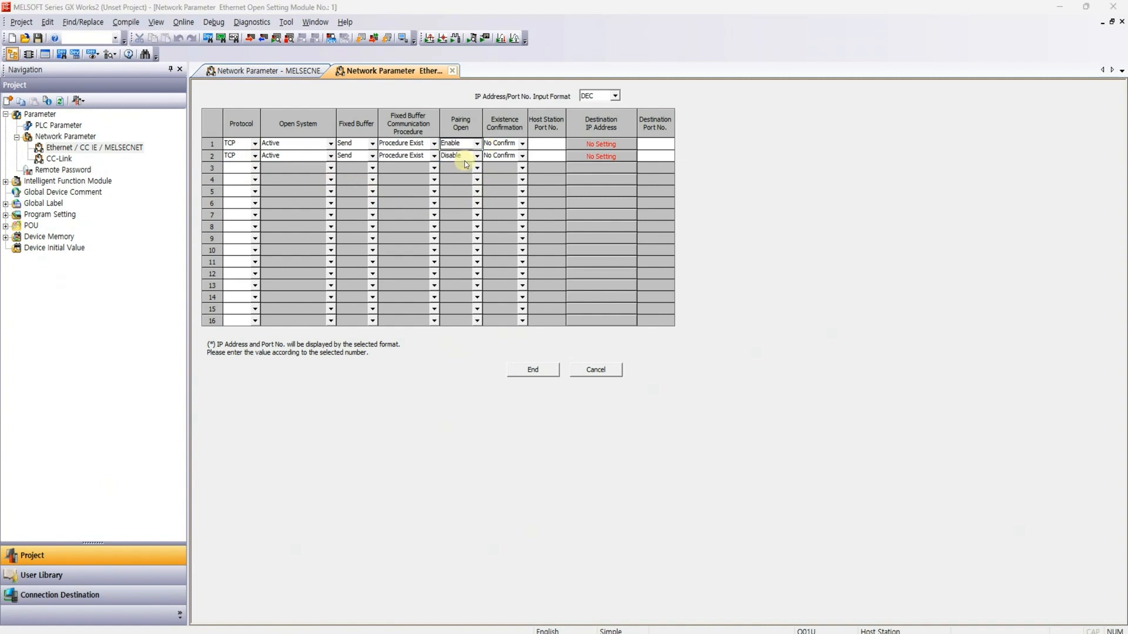
pyautogui.click(597, 357)
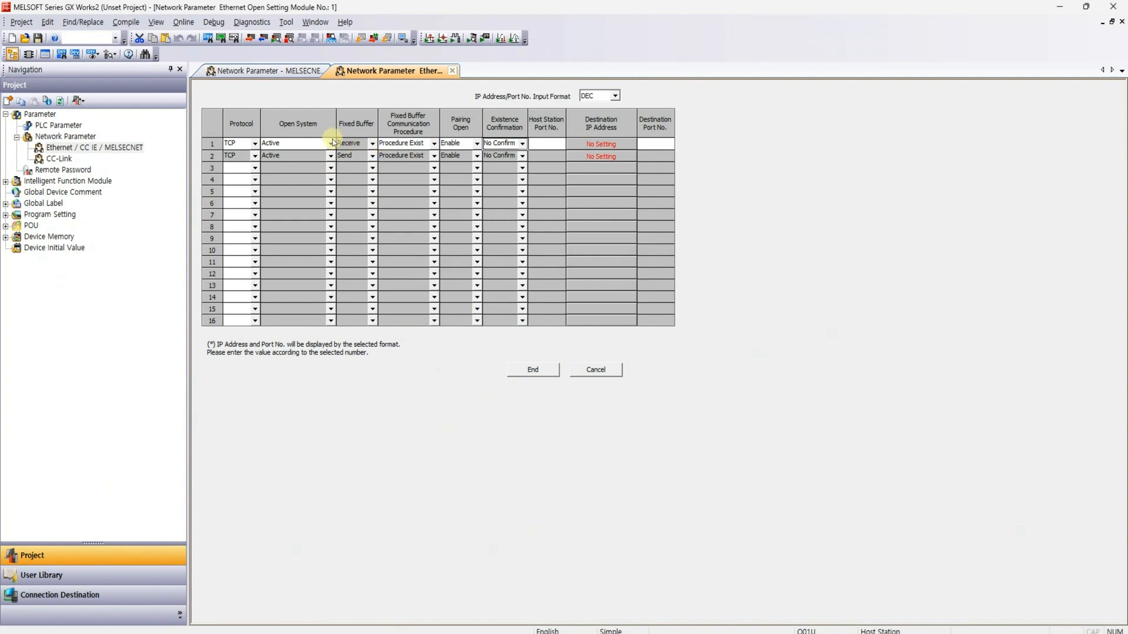
# Step: Set connection 1's open system to Unpassive and its existence confirmation to Confirm
pyautogui.click(331, 144)
pyautogui.click(303, 164)
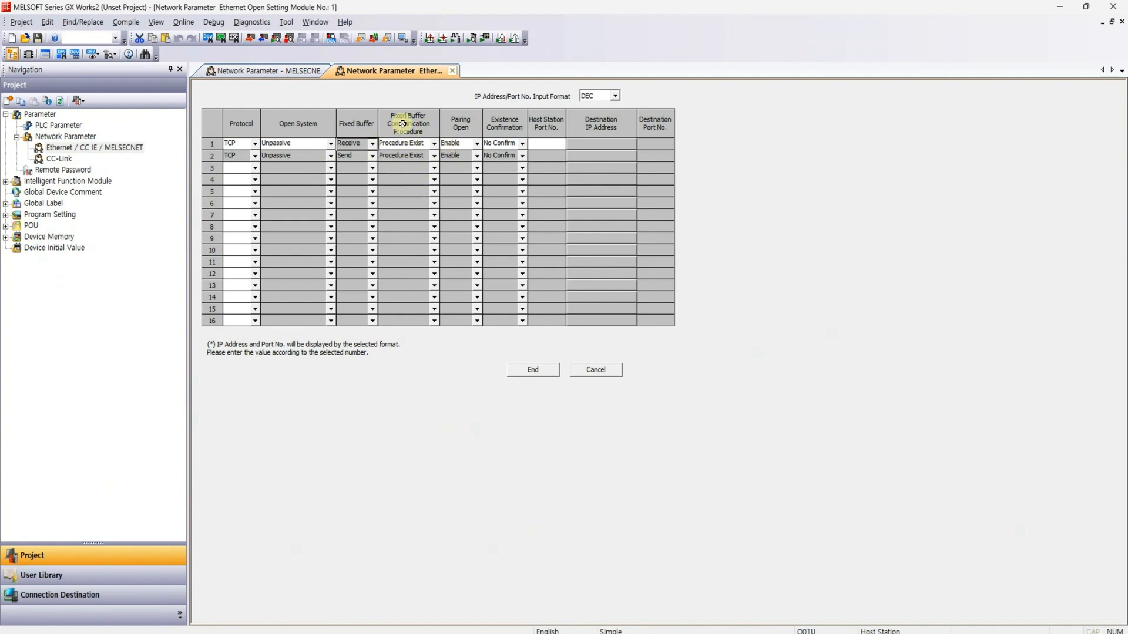
pyautogui.click(522, 144)
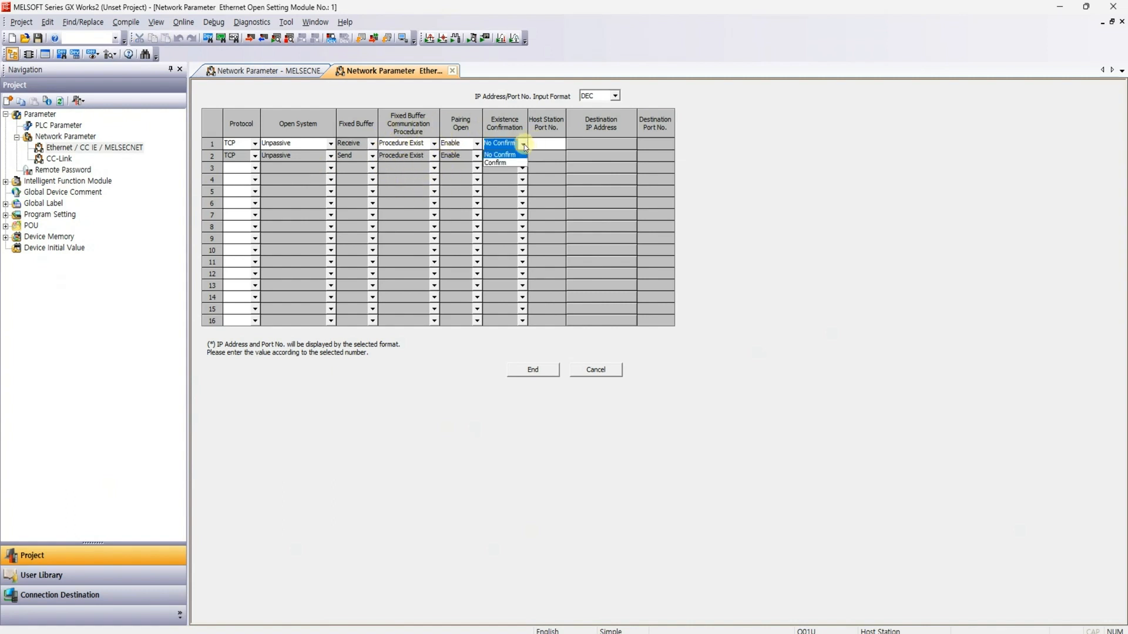
pyautogui.click(512, 164)
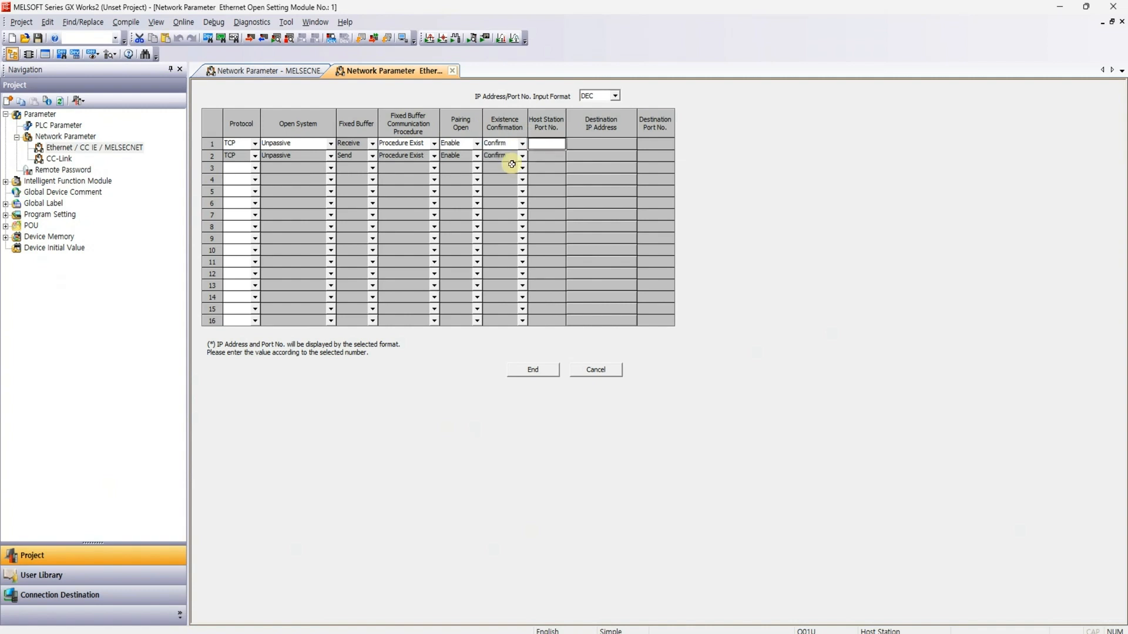
# Step: Set connection 1's host station port number to 8797 and accept the open setting and the network parameters
pyautogui.click(541, 145)
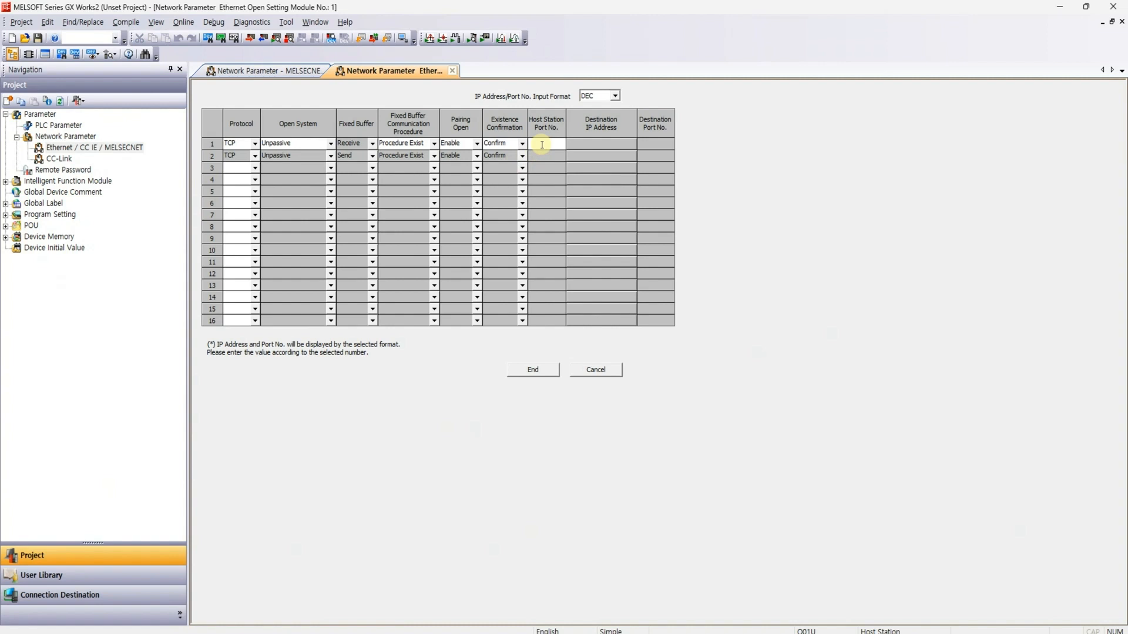
pyautogui.write('8797')
pyautogui.press('Return')
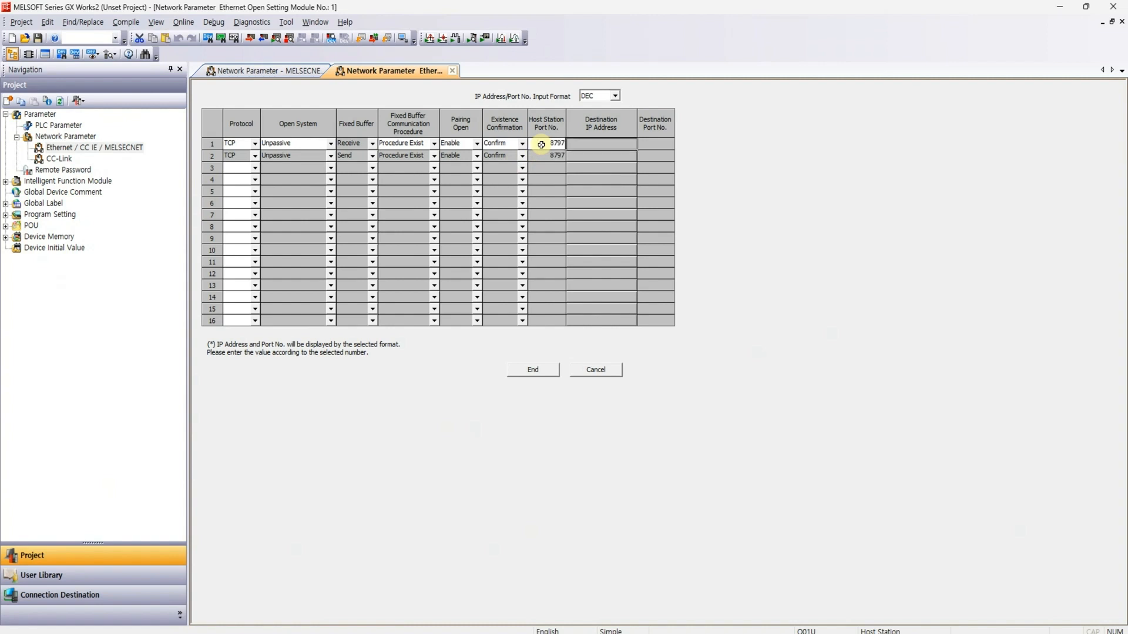
pyautogui.click(531, 371)
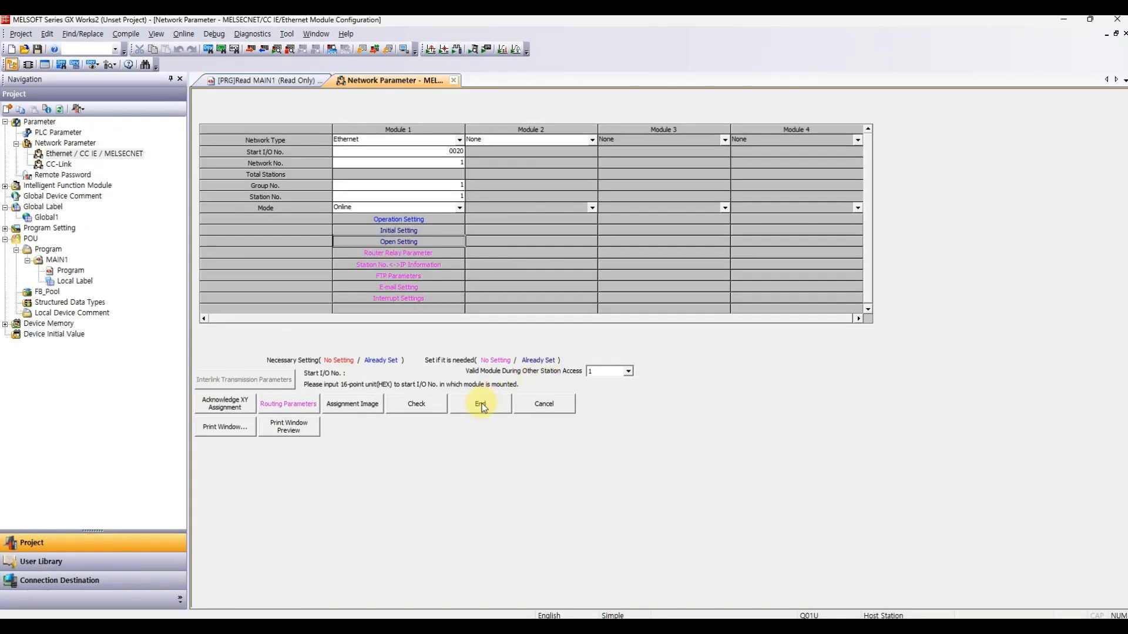
pyautogui.click(482, 405)
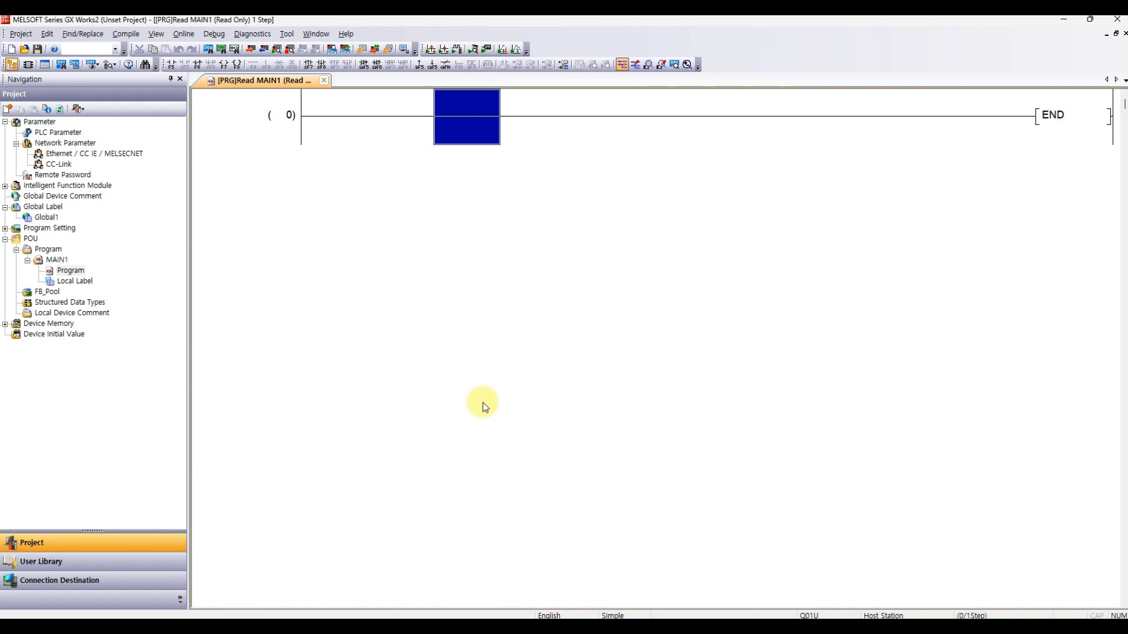
# Step: Write the selected project data to the PLC, permitting flash ROM writing and overwriting all existing files
pyautogui.click(251, 49)
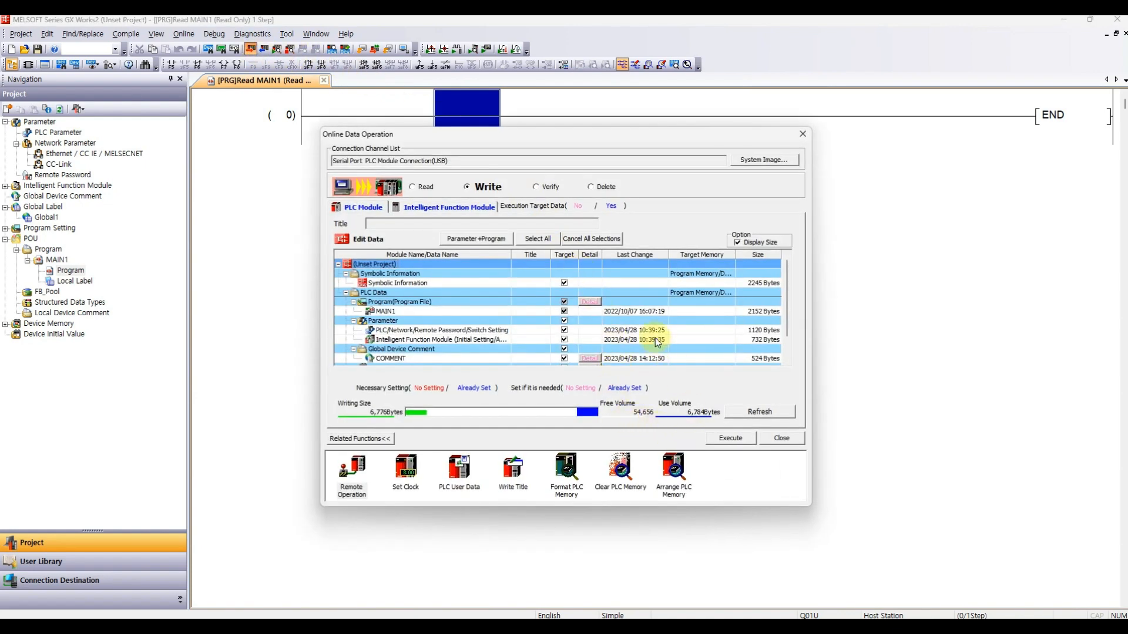
pyautogui.scroll(-1, 659, 347)
pyautogui.click(731, 438)
pyautogui.click(616, 382)
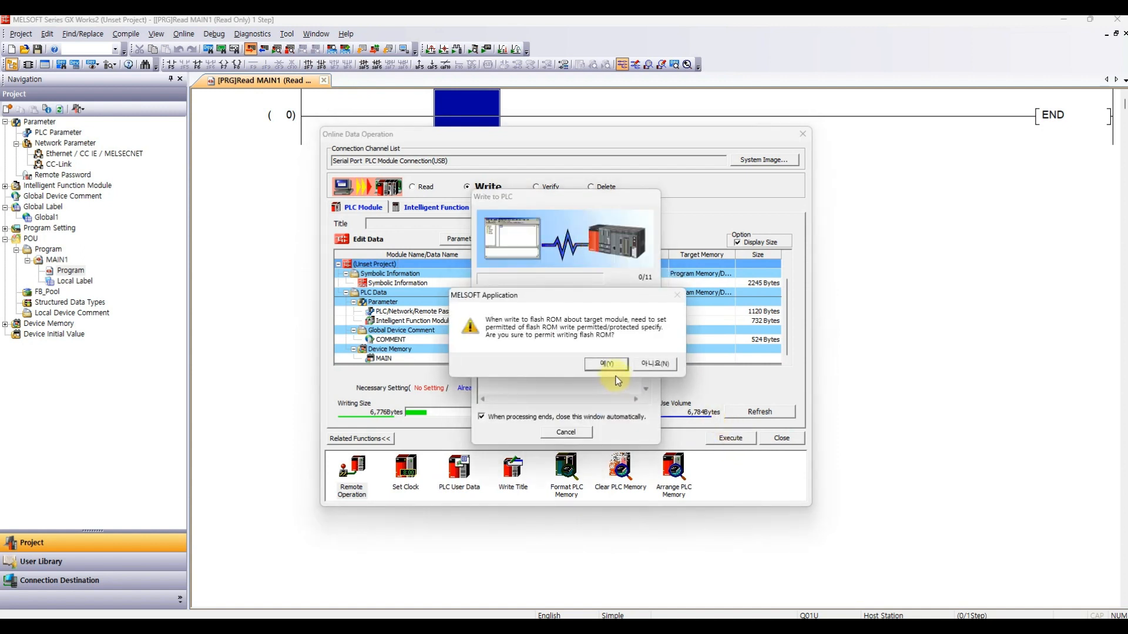
pyautogui.click(617, 367)
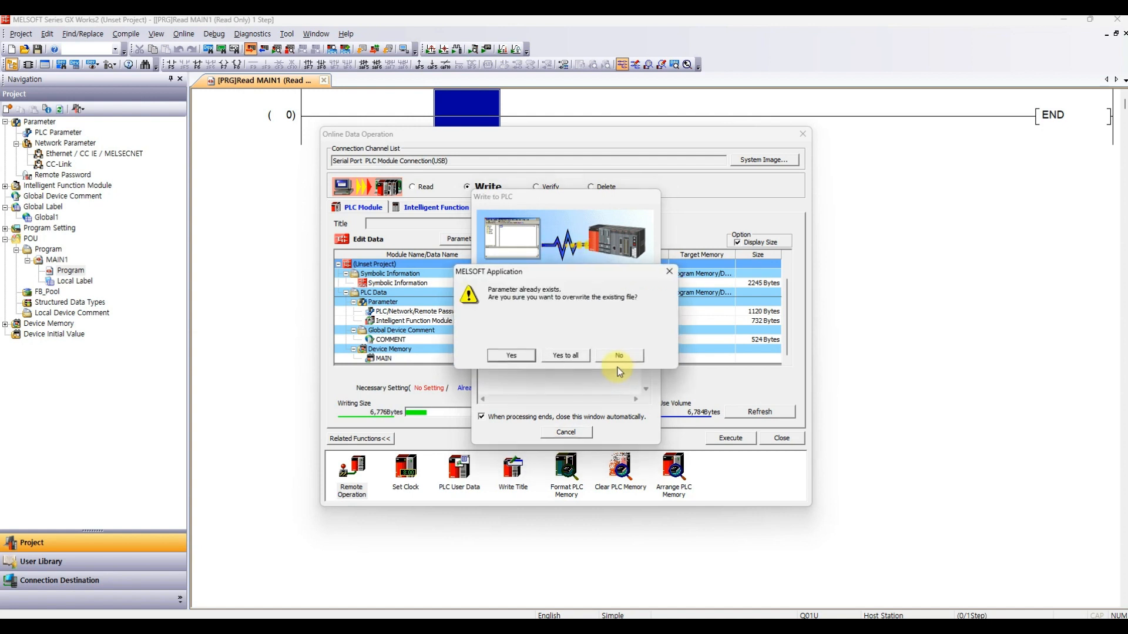
pyautogui.click(561, 358)
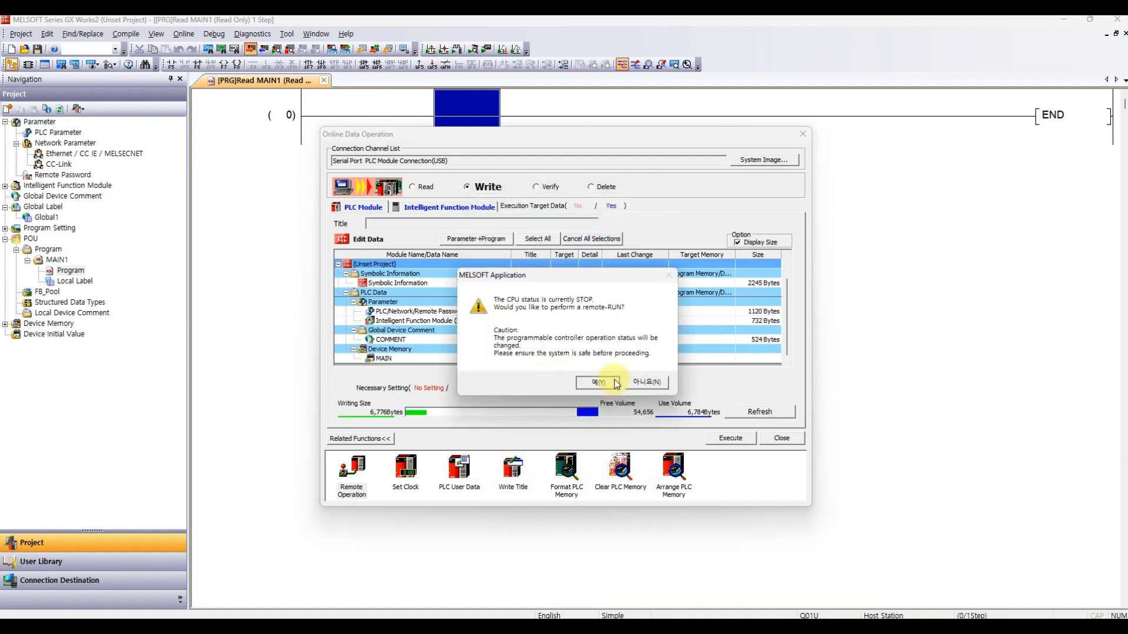
# Step: Perform a remote RUN of the PLC's CPU and close the online data operation
pyautogui.click(616, 384)
pyautogui.click(596, 364)
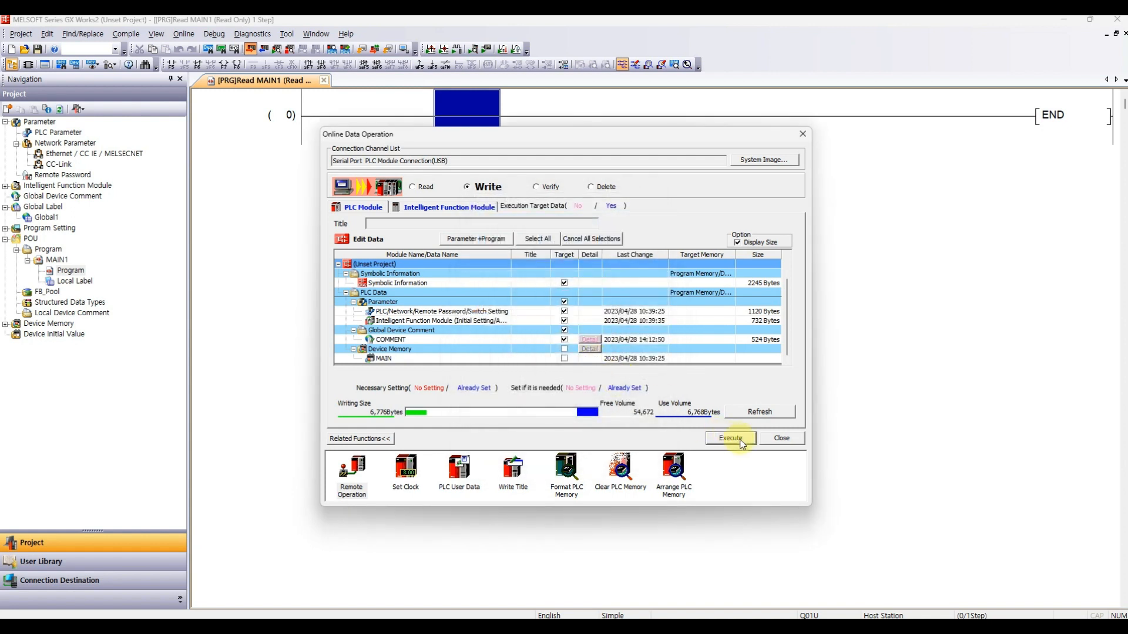
pyautogui.click(795, 439)
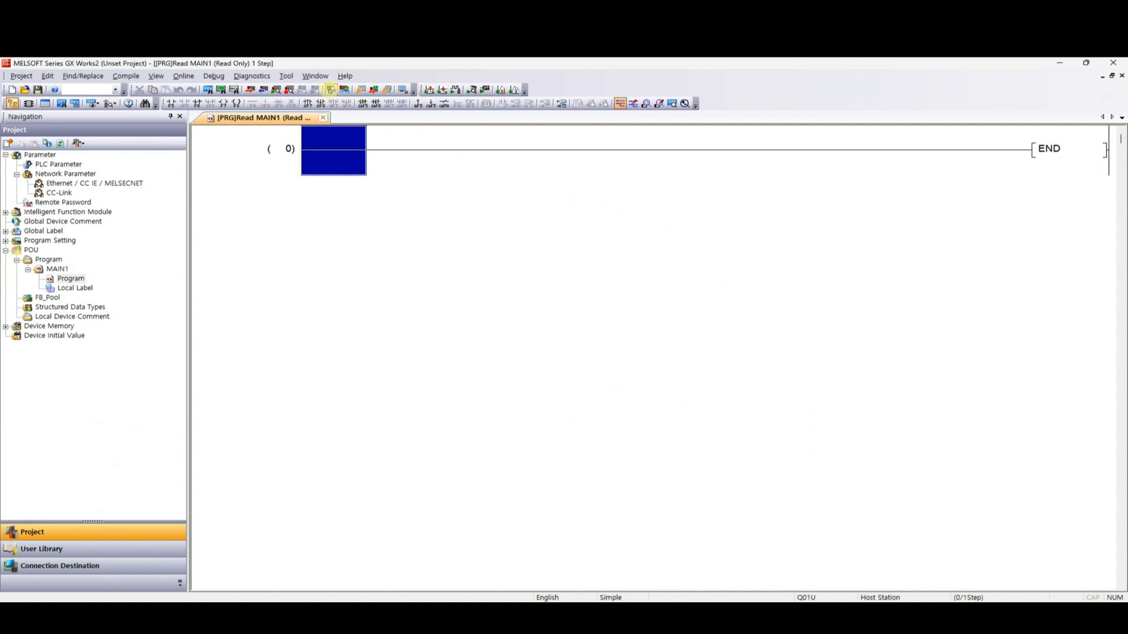
# Step: Batch-monitor the PLC's device memory starting in turn from D2000, D2010, D2100 and D2200
pyautogui.click(331, 90)
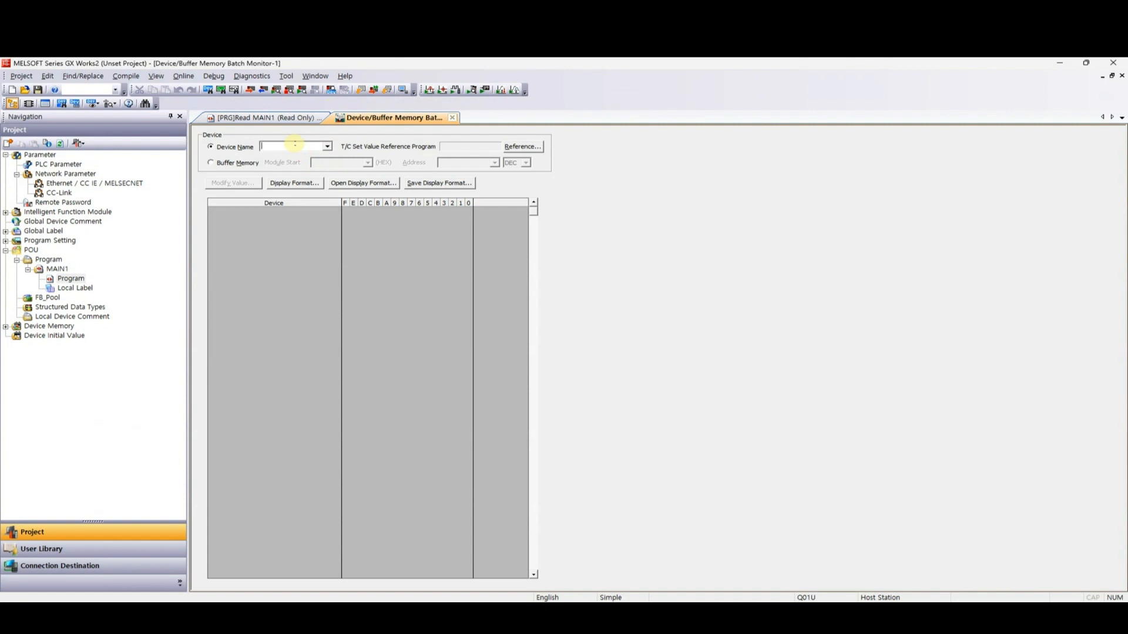
pyautogui.write('D2000')
pyautogui.press('Return')
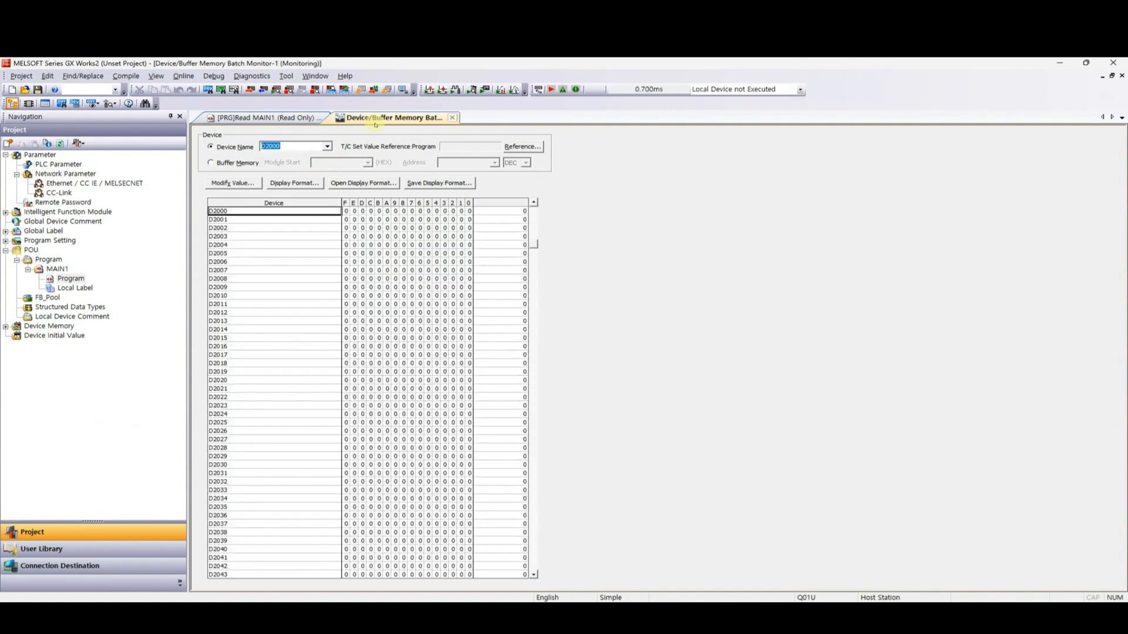
pyautogui.write('D2010')
pyautogui.press('Return')
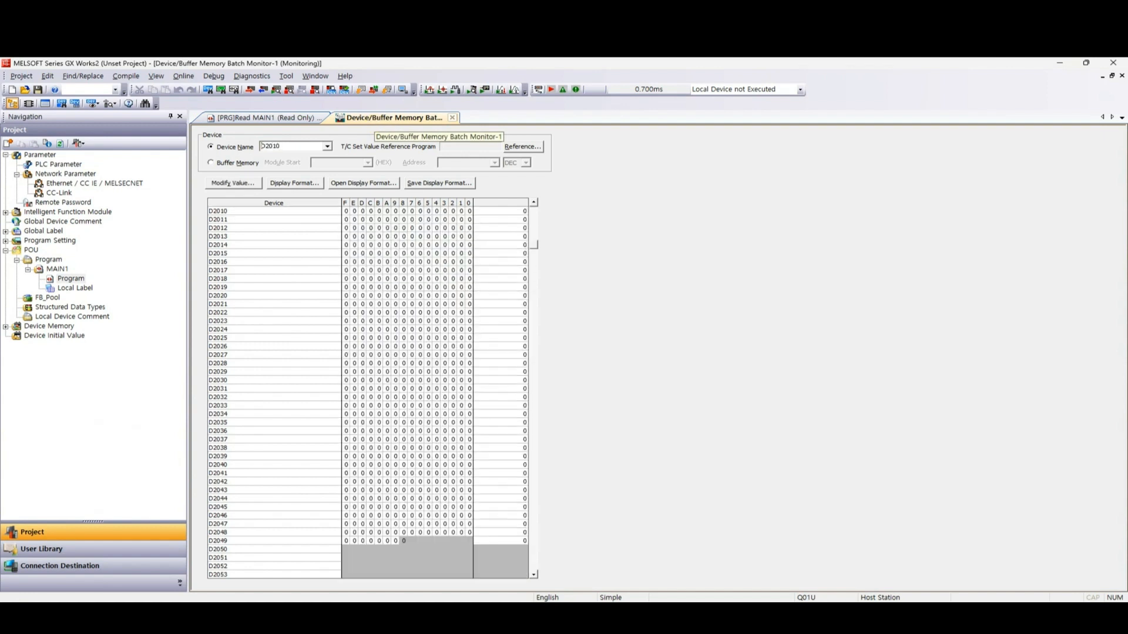
pyautogui.write('D2100')
pyautogui.press('Return')
pyautogui.write('D2200')
pyautogui.press('Return')
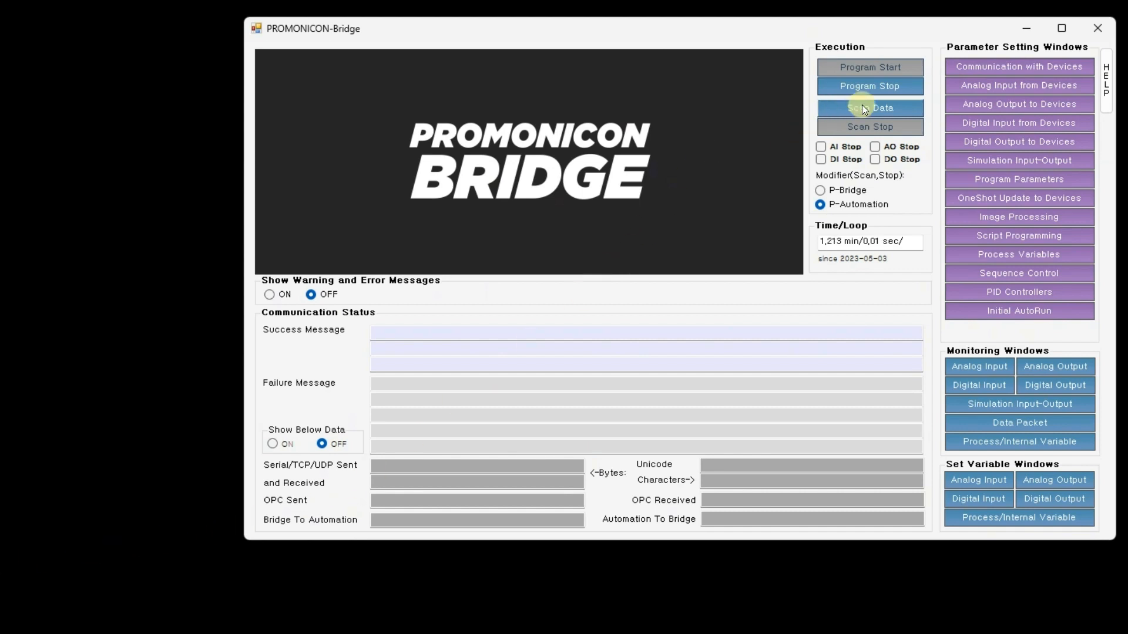
# Step: Switch to PROMONICON-Bridge, open the device communication settings and set station 000's CommType to 3 for TCP/IP
pyautogui.click(969, 71)
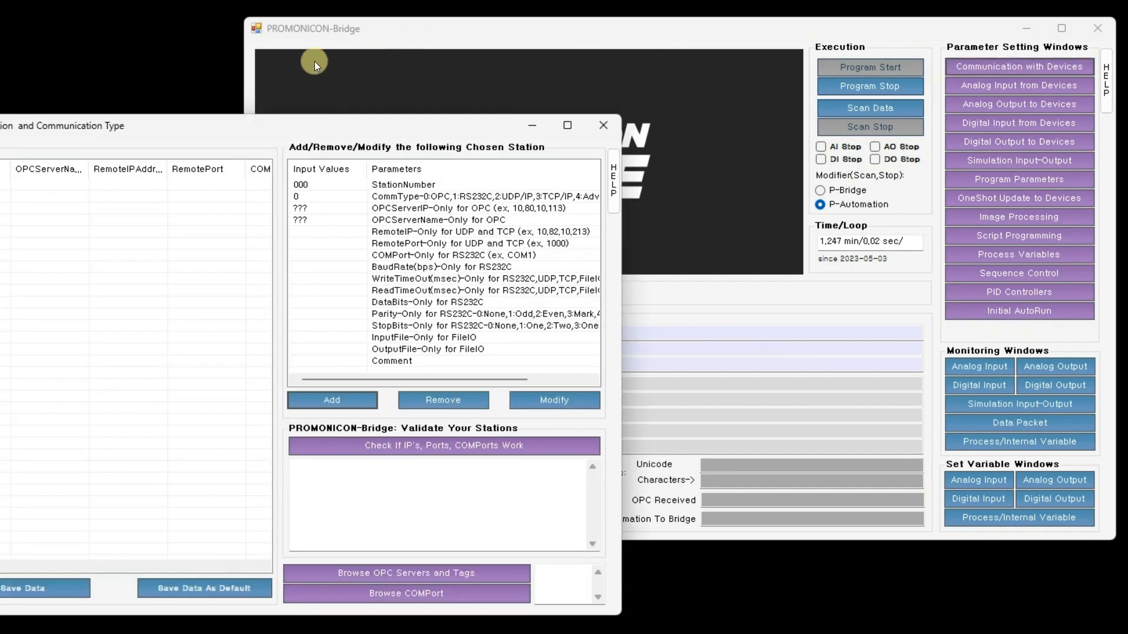
pyautogui.moveTo(301, 114); pyautogui.dragTo(690, 79)
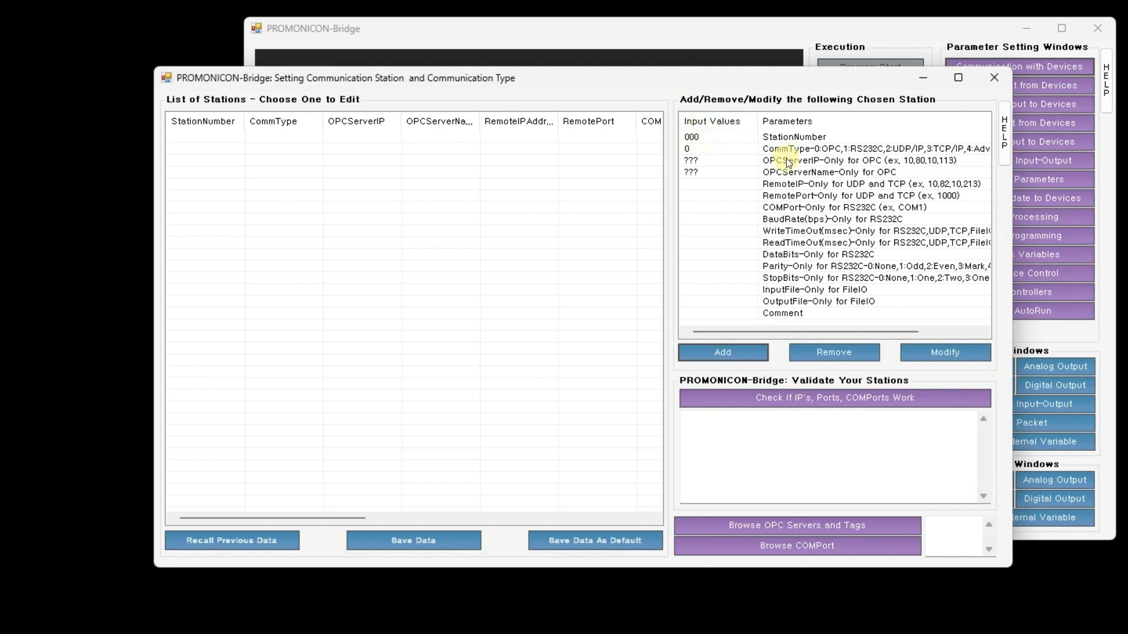
pyautogui.click(732, 149)
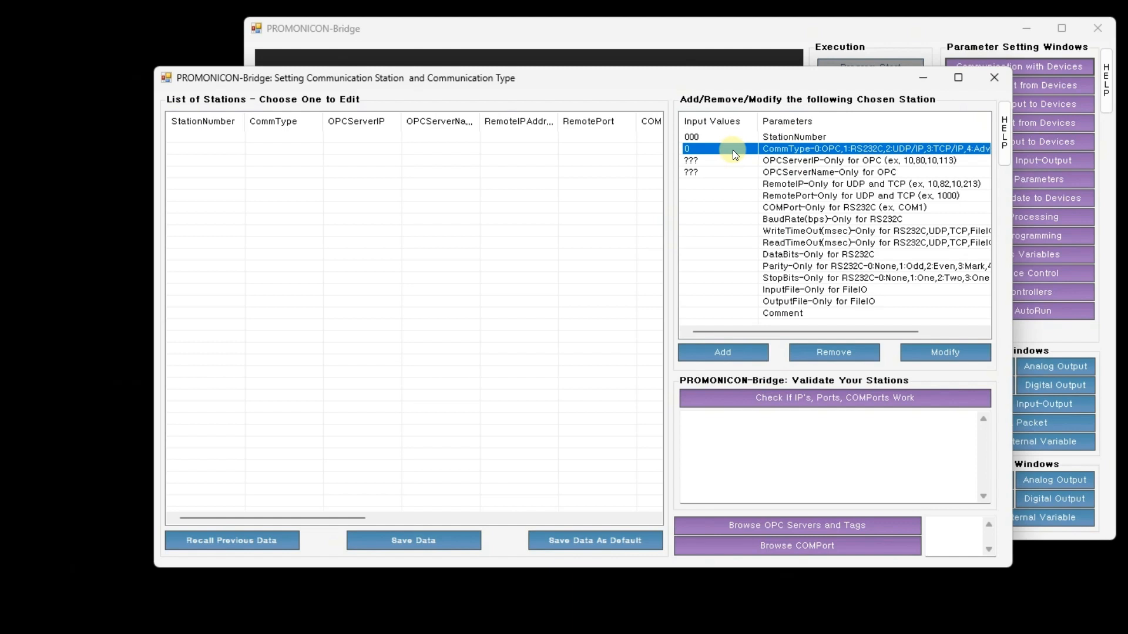
pyautogui.click(732, 150)
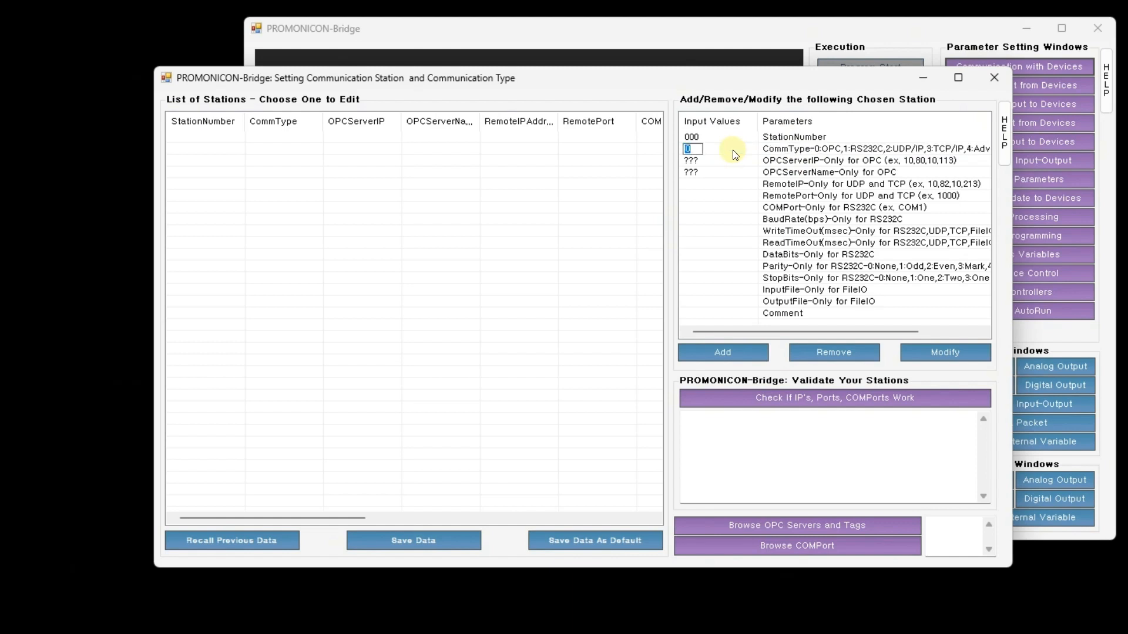
pyautogui.write('3')
pyautogui.click(921, 138)
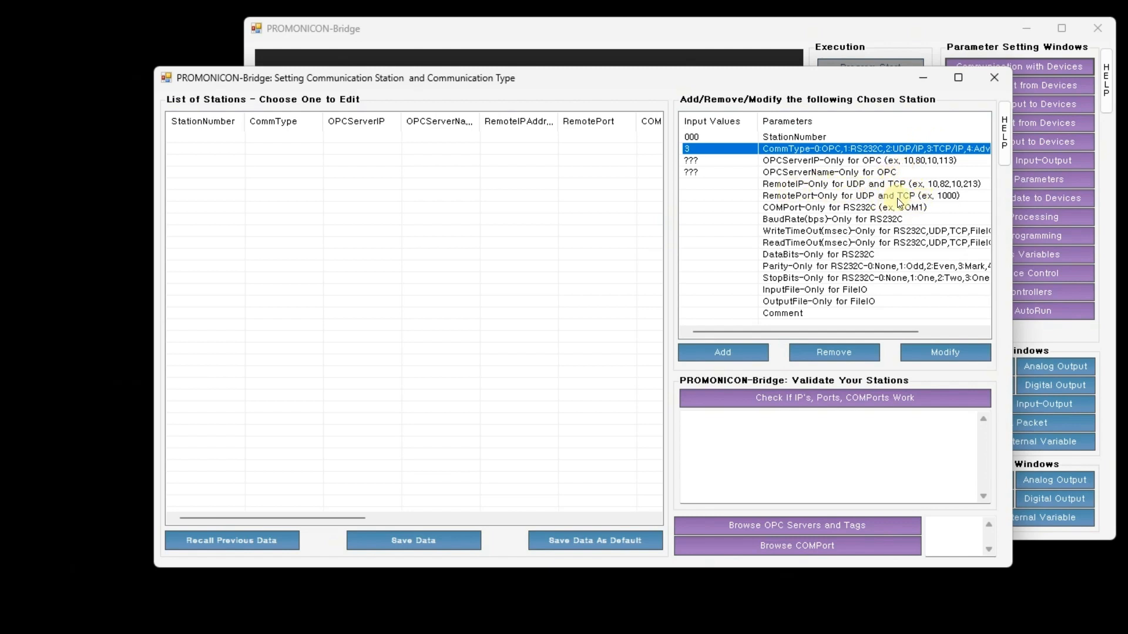
# Step: Set the station's remote IP address to 192.168.0.90
pyautogui.click(732, 186)
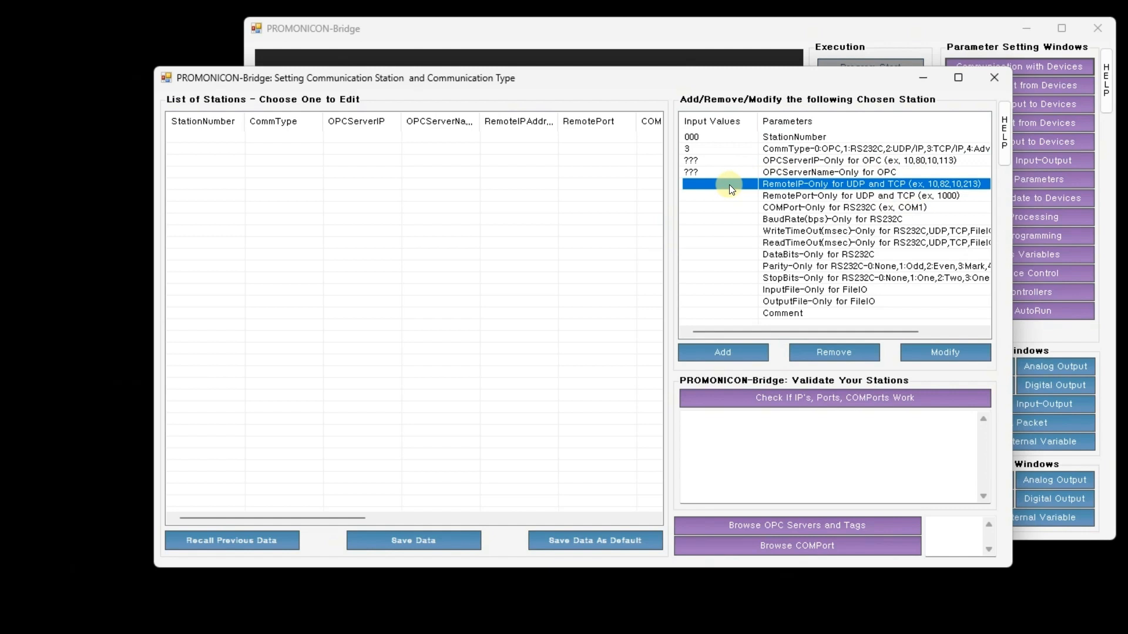
pyautogui.click(728, 185)
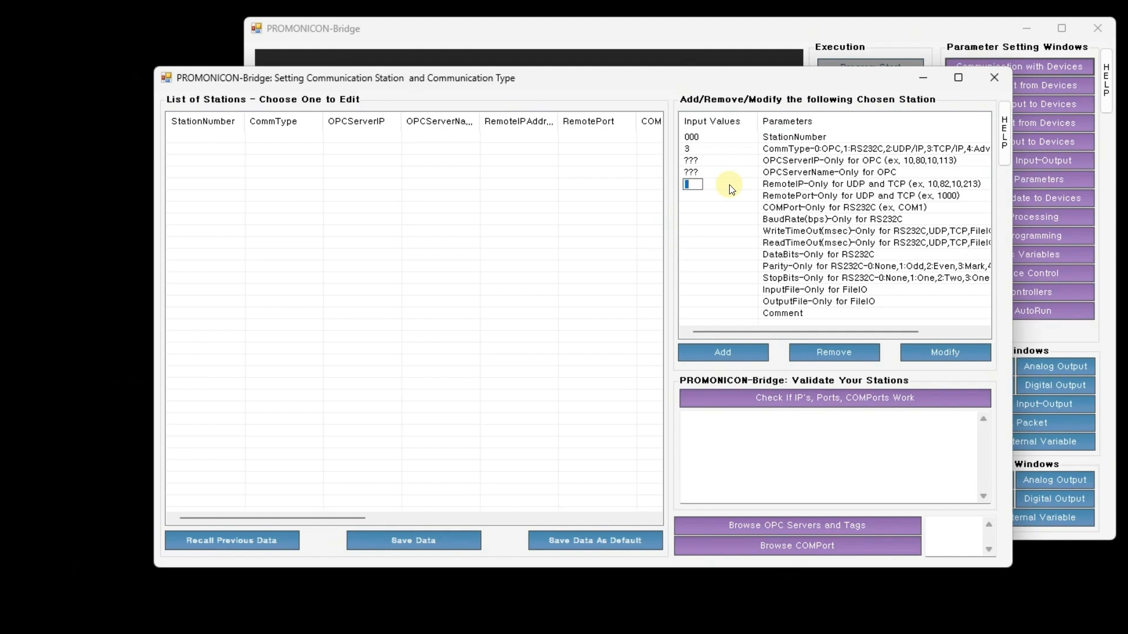
pyautogui.write('192.1')
pyautogui.write('68.0')
pyautogui.write('.10')
# Step: Set the station's remote port to 8797
pyautogui.click(744, 200)
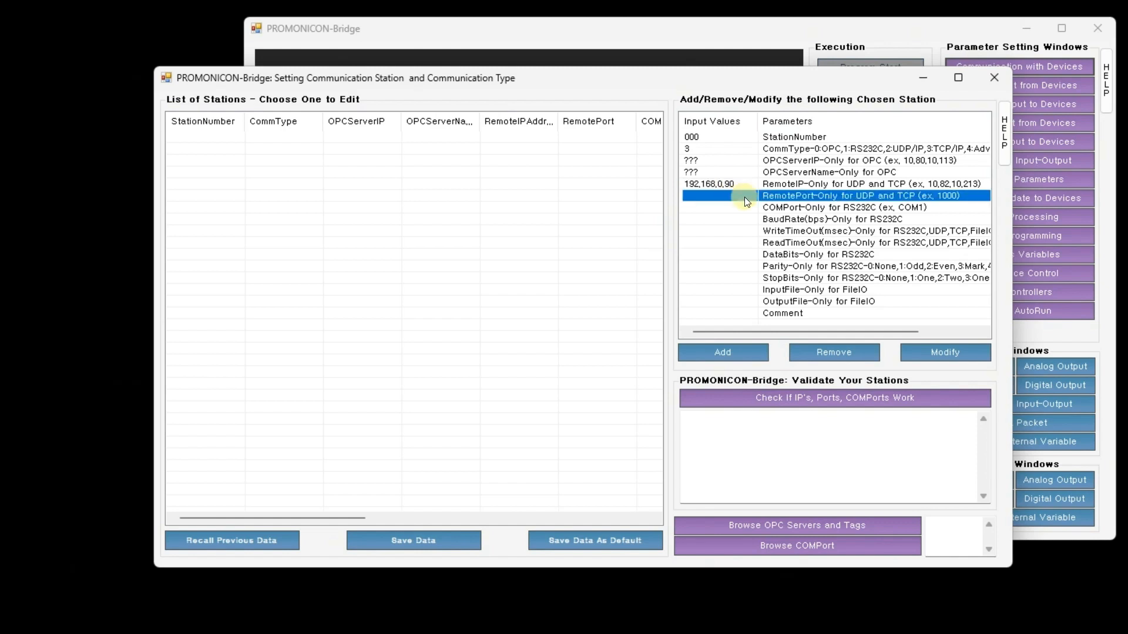
pyautogui.click(745, 196)
pyautogui.write('8')
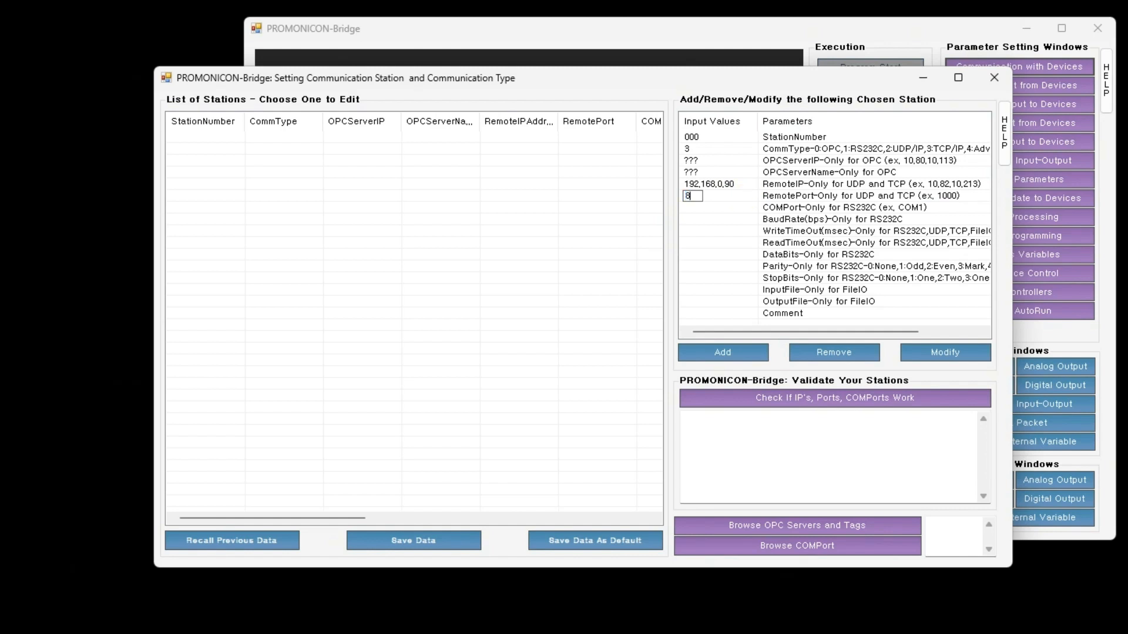
pyautogui.write('797')
pyautogui.click(767, 221)
# Step: Set the station's write and read timeouts to 3000 ms and add the station to the list
pyautogui.click(754, 233)
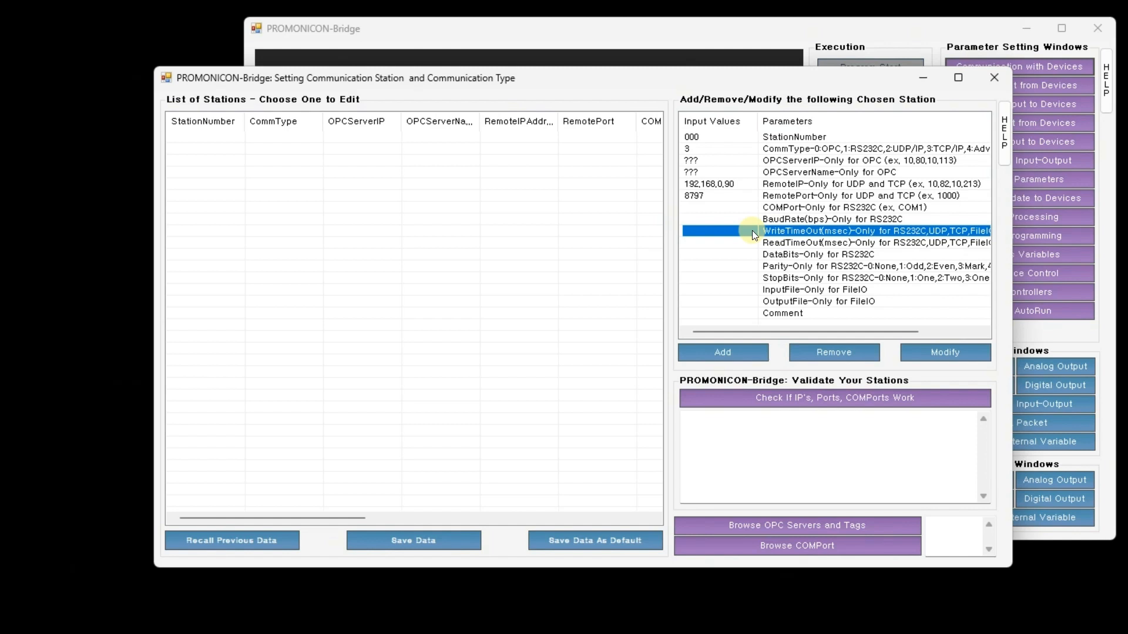
pyautogui.click(752, 230)
pyautogui.write('3000')
pyautogui.click(751, 231)
pyautogui.click(747, 247)
pyautogui.click(743, 244)
pyautogui.write('3000')
pyautogui.click(744, 245)
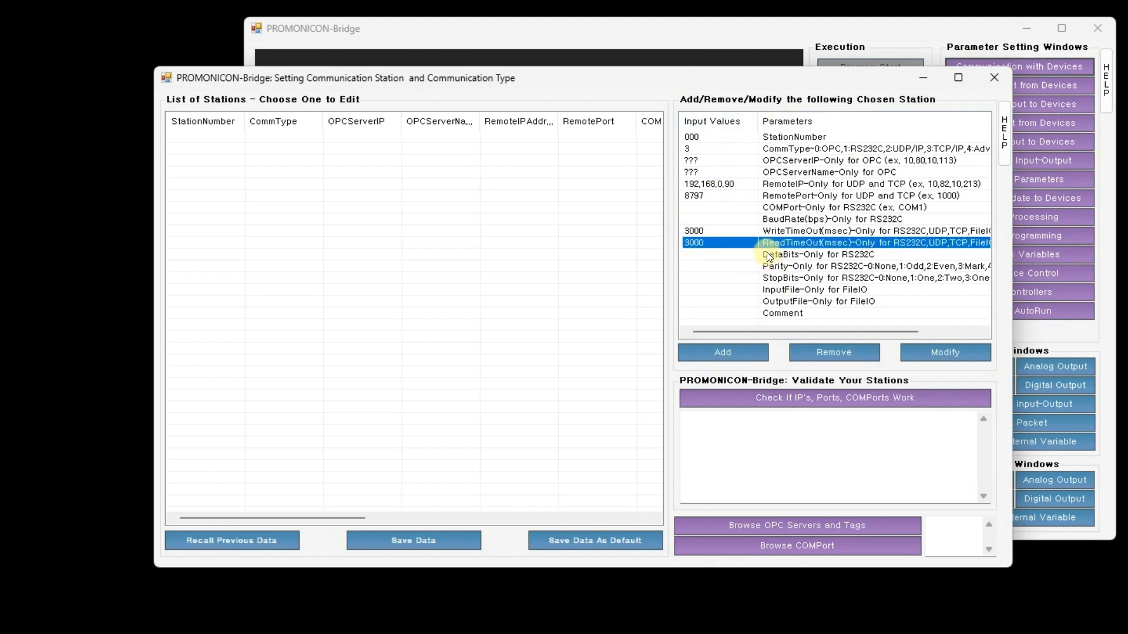
pyautogui.click(734, 354)
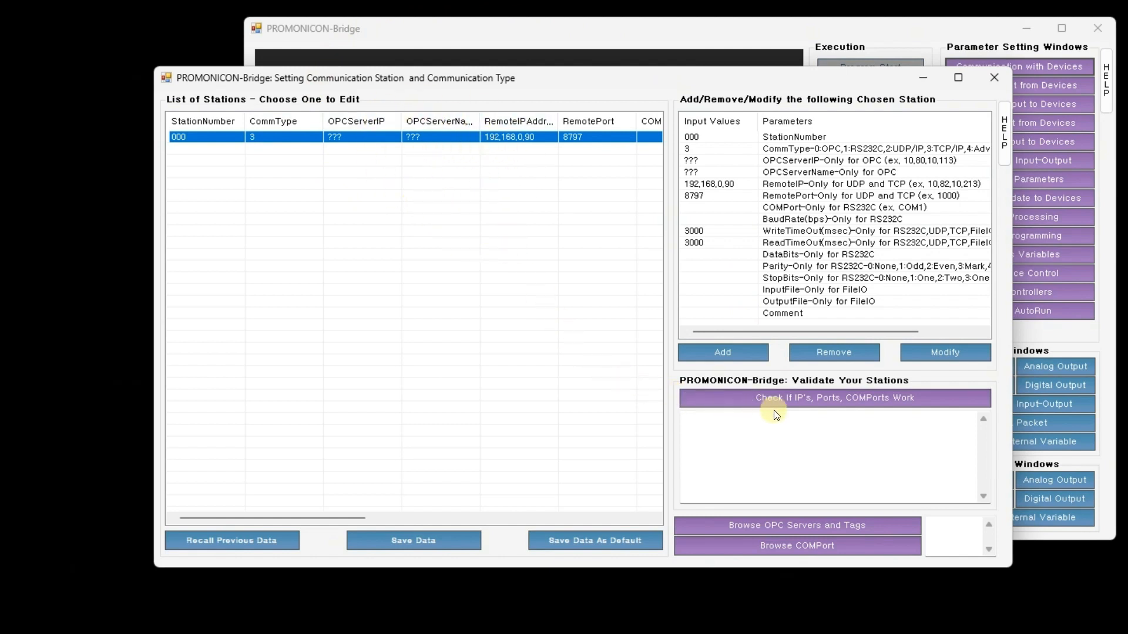
# Step: Validate the station's connection, and save the station data as default before closing the communication settings
pyautogui.click(812, 397)
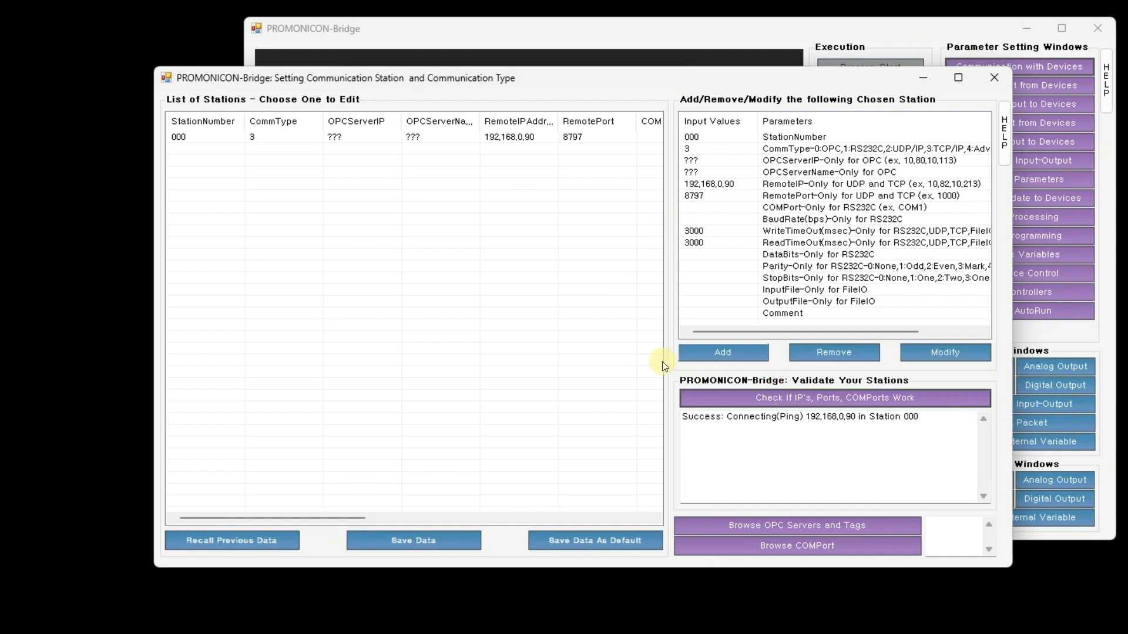
pyautogui.click(560, 553)
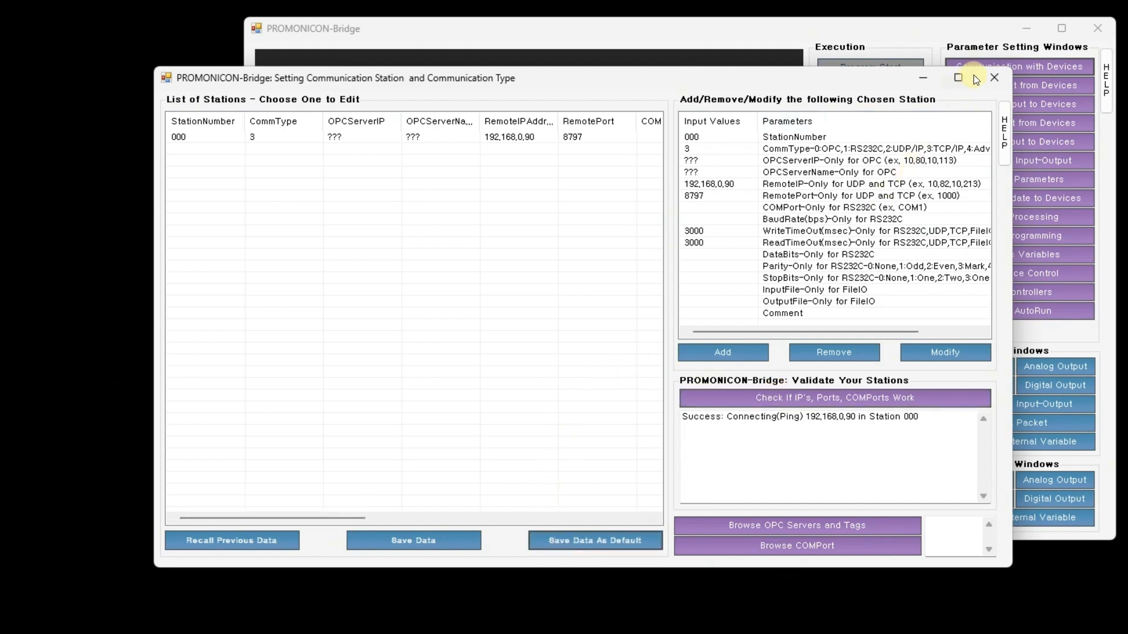
pyautogui.click(990, 78)
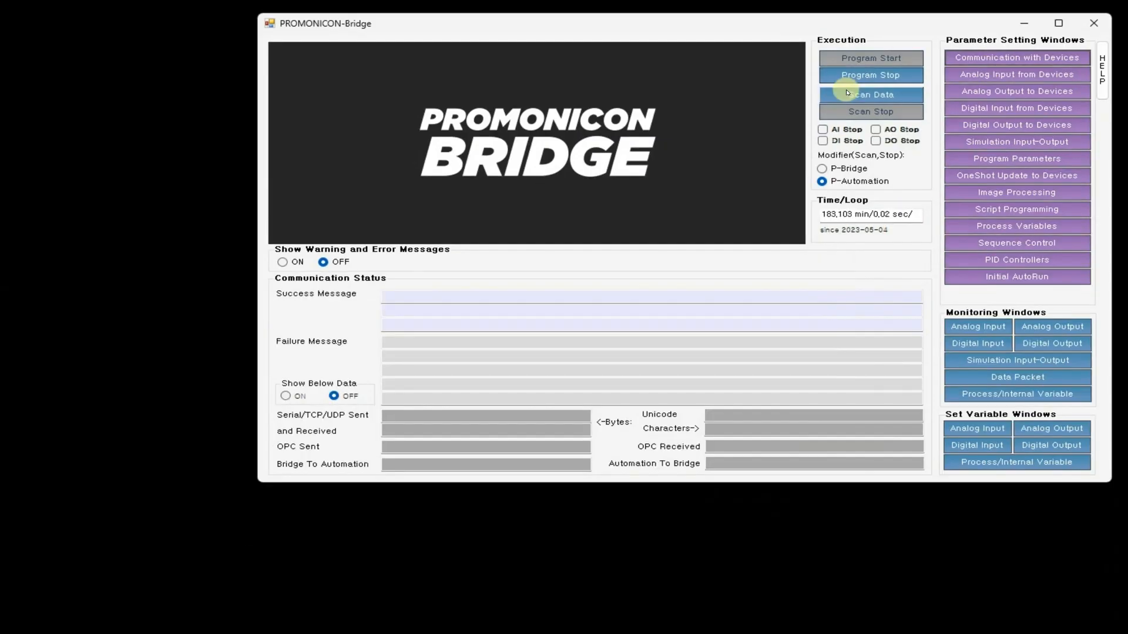
# Step: Open the analog output settings and set channel 000's ScanTime to 1:0,05 for station 000
pyautogui.click(994, 95)
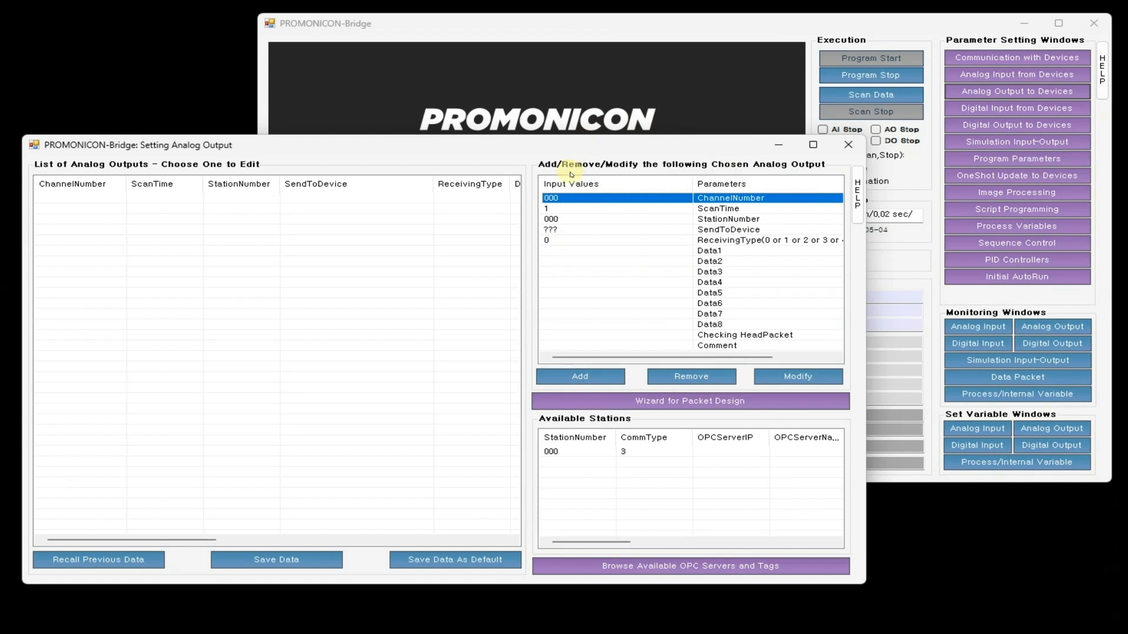
pyautogui.click(552, 200)
pyautogui.click(567, 208)
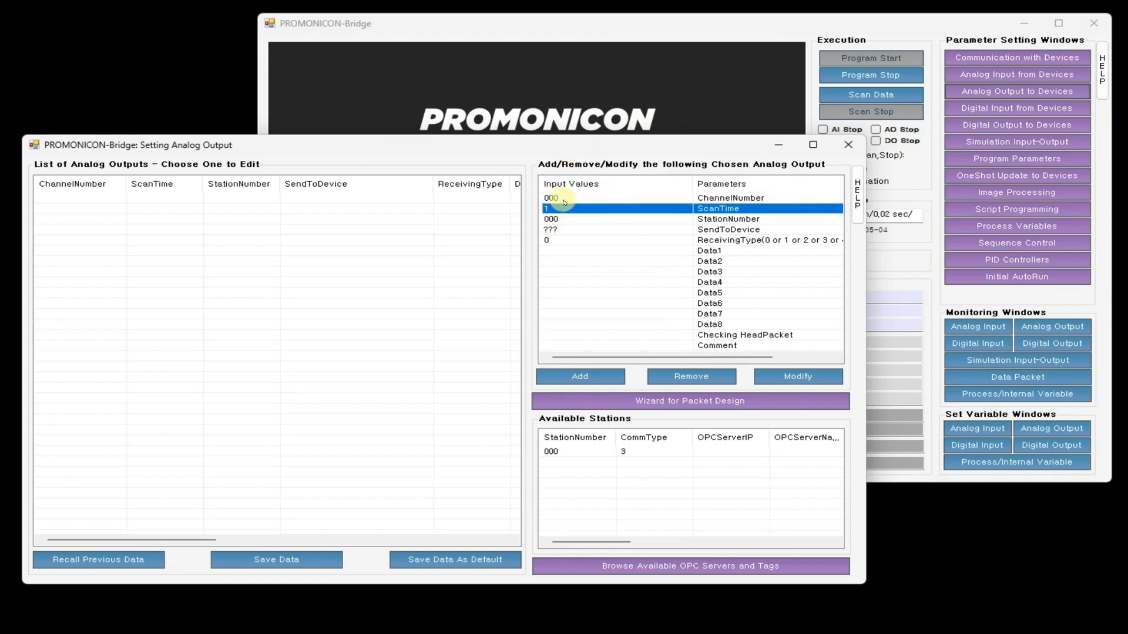
pyautogui.click(565, 211)
pyautogui.write('1')
pyautogui.write(':0,05')
pyautogui.press('Return')
pyautogui.click(576, 451)
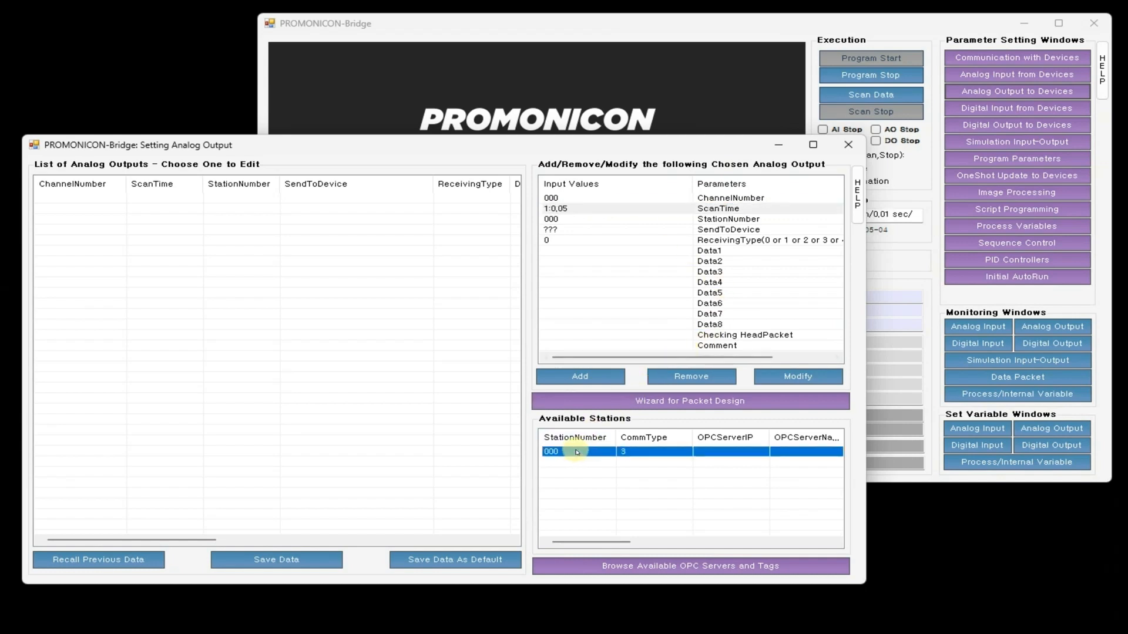
pyautogui.click(663, 224)
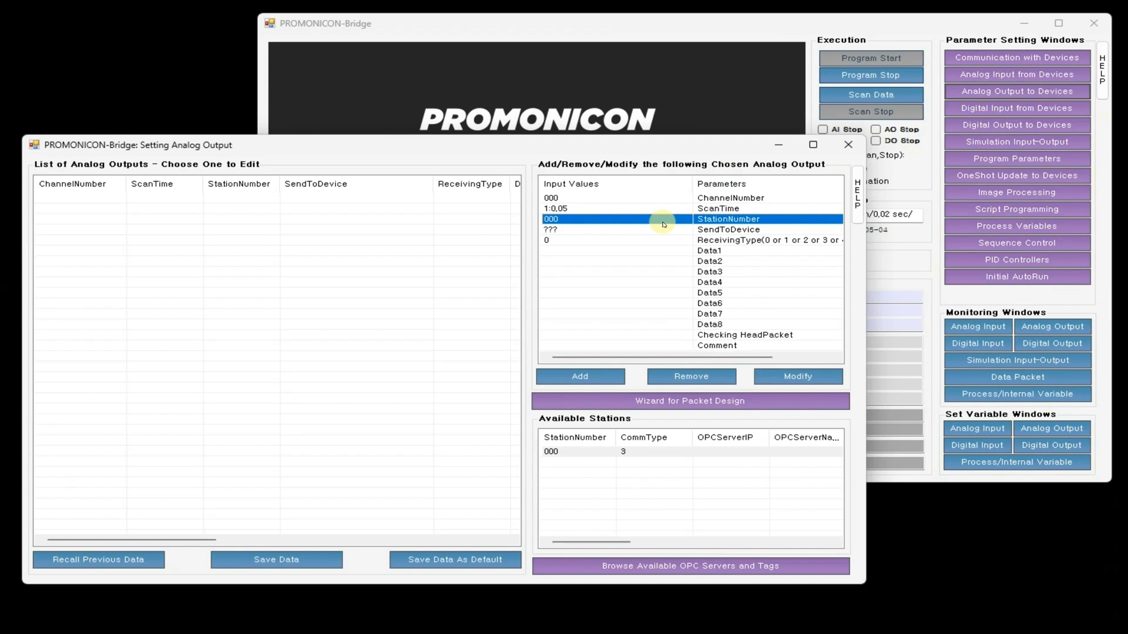
# Step: Open the Mitsubishi 3E Binary Batch Write packet in the packet design wizard and set its writing data type to Int16
pyautogui.click(667, 406)
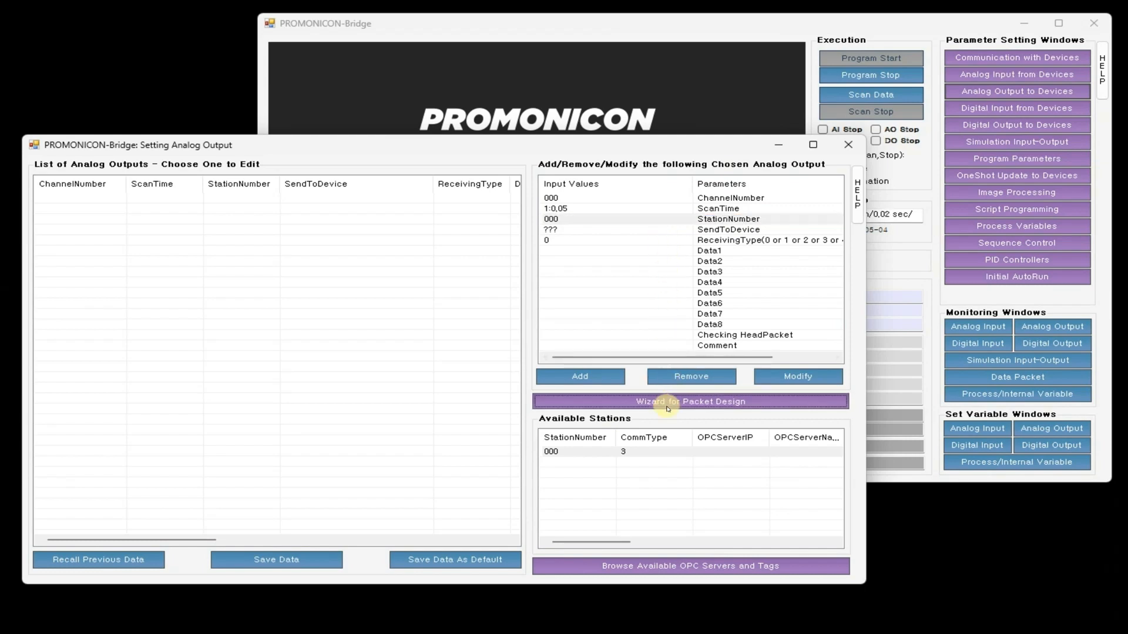
pyautogui.moveTo(270, 86); pyautogui.dragTo(519, 31)
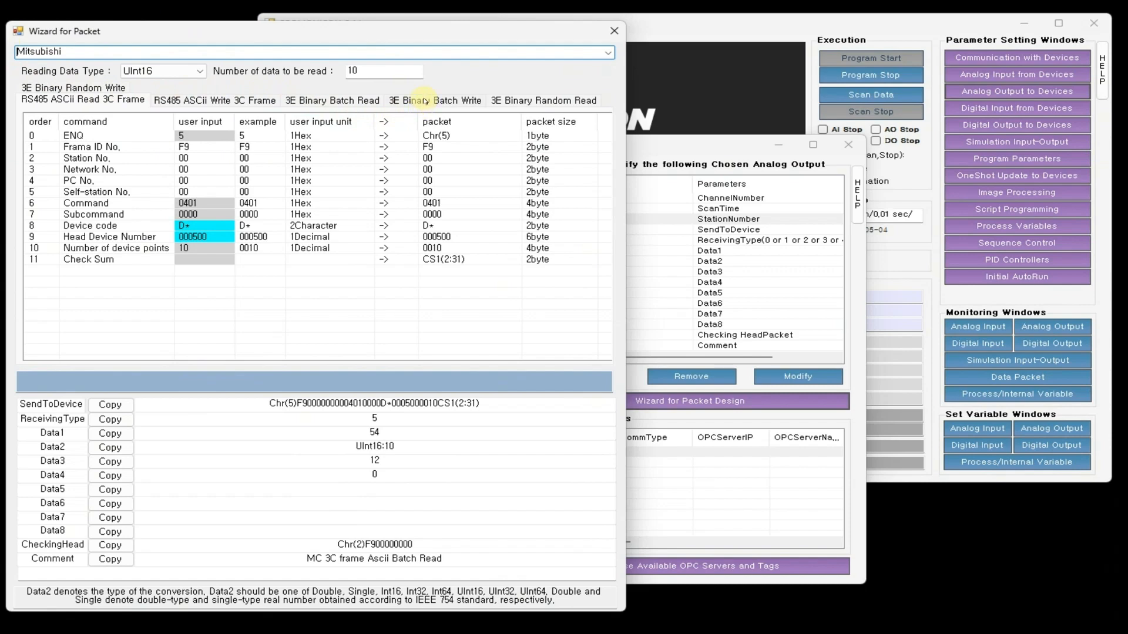
pyautogui.click(426, 101)
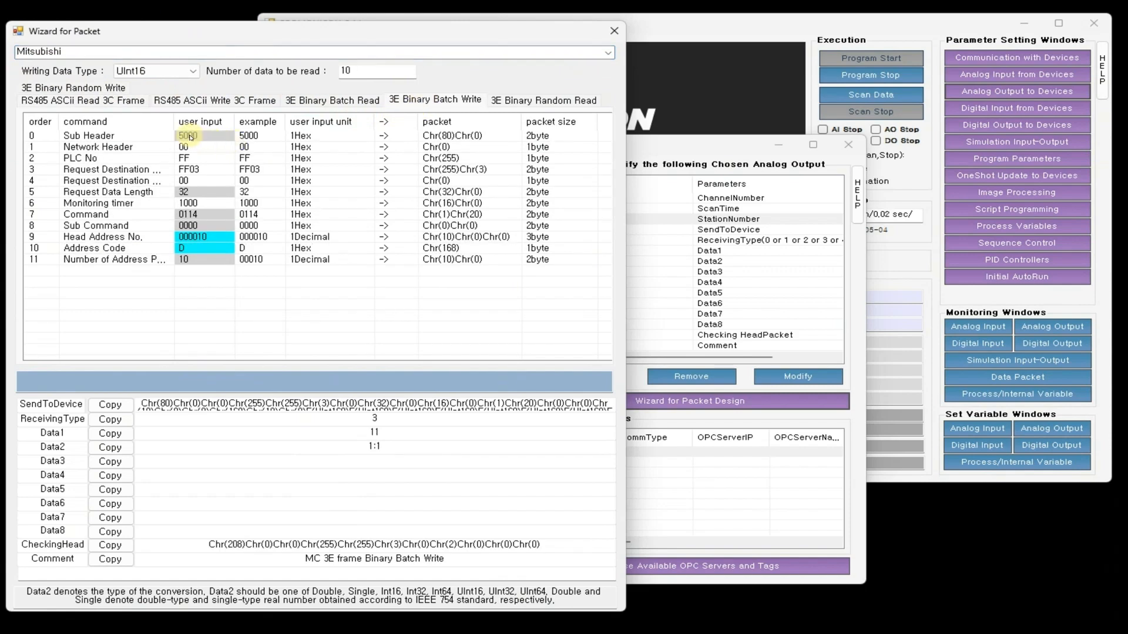
pyautogui.click(194, 71)
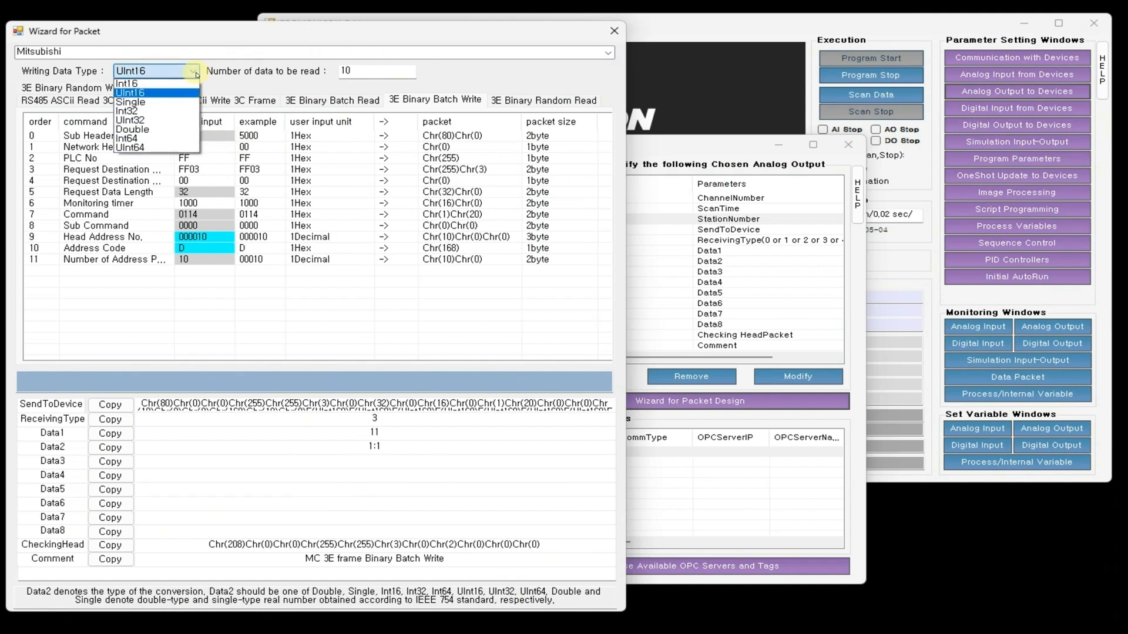
pyautogui.click(179, 86)
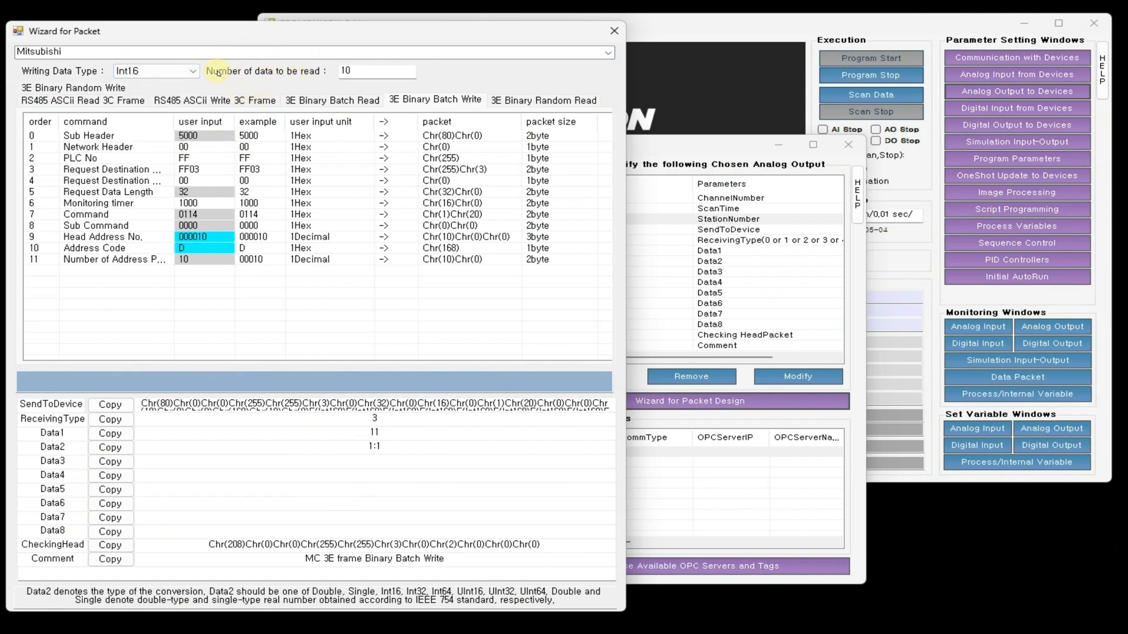
pyautogui.doubleClick(345, 71)
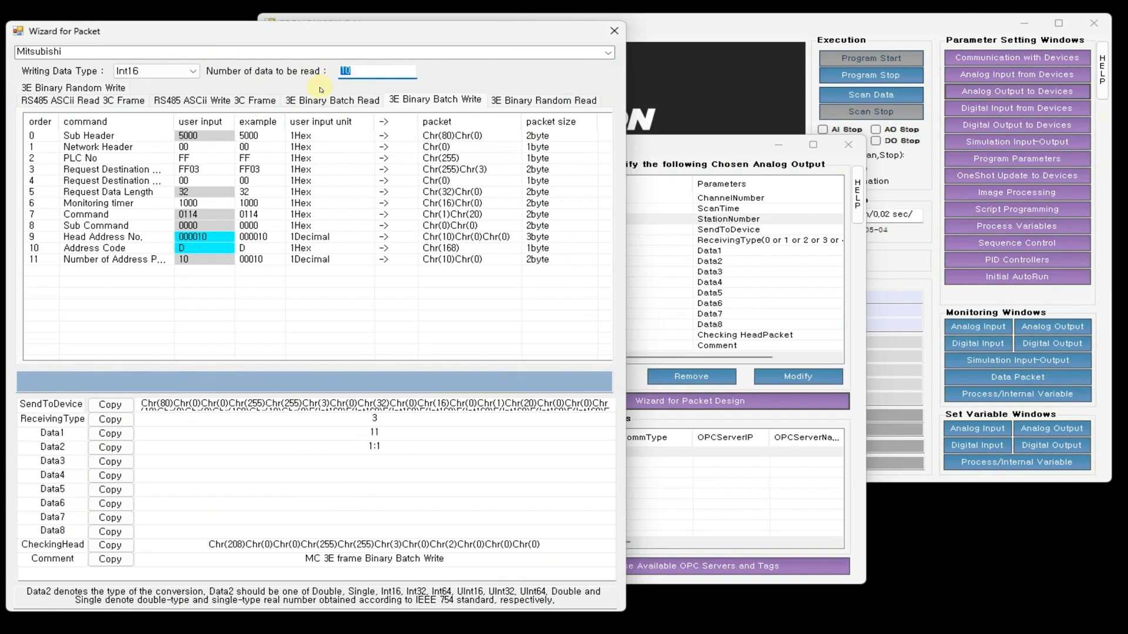
# Step: Set the packet's head address number to 002000, with D as the address code
pyautogui.click(124, 248)
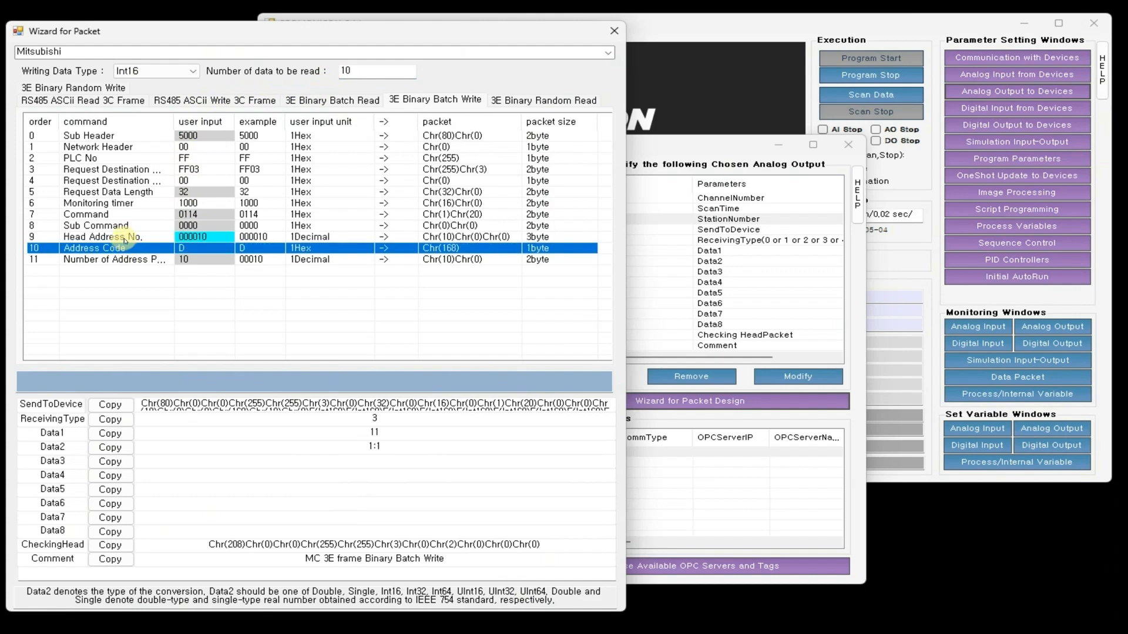
pyautogui.click(124, 239)
pyautogui.click(141, 249)
pyautogui.click(141, 241)
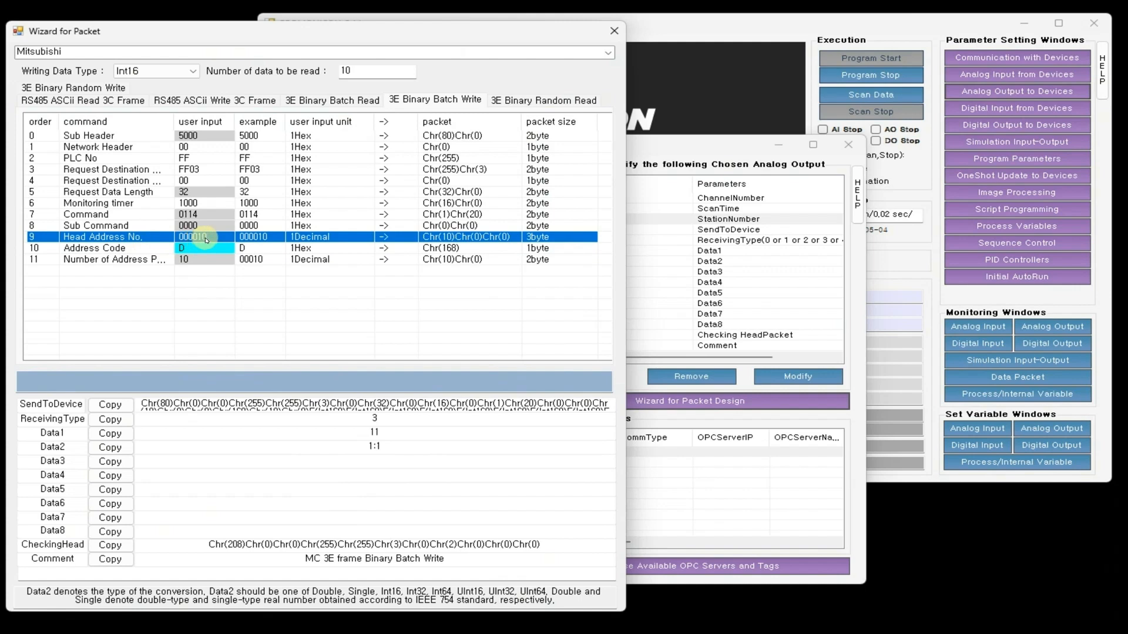
pyautogui.click(208, 238)
pyautogui.write('002000')
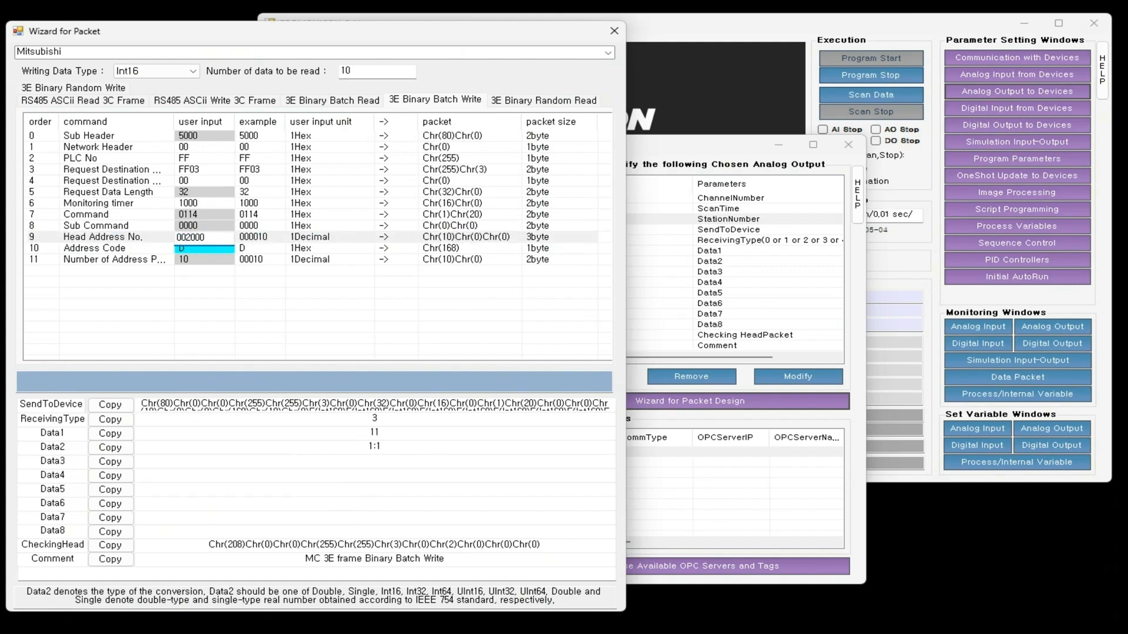
pyautogui.click(199, 236)
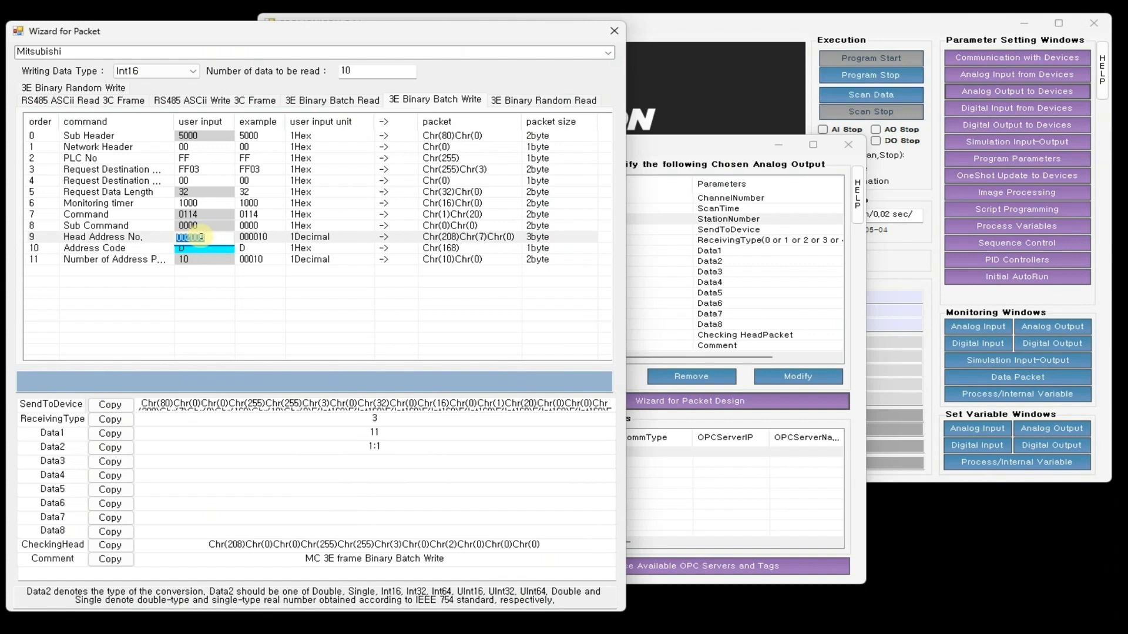
pyautogui.click(193, 248)
pyautogui.click(191, 250)
pyautogui.click(191, 260)
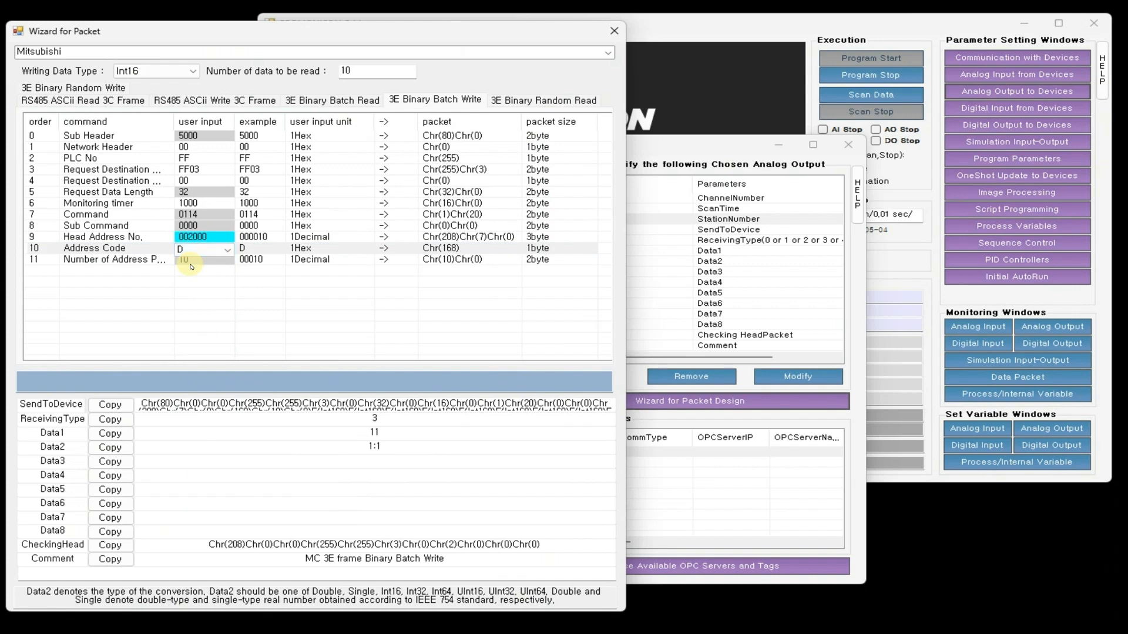
pyautogui.click(300, 287)
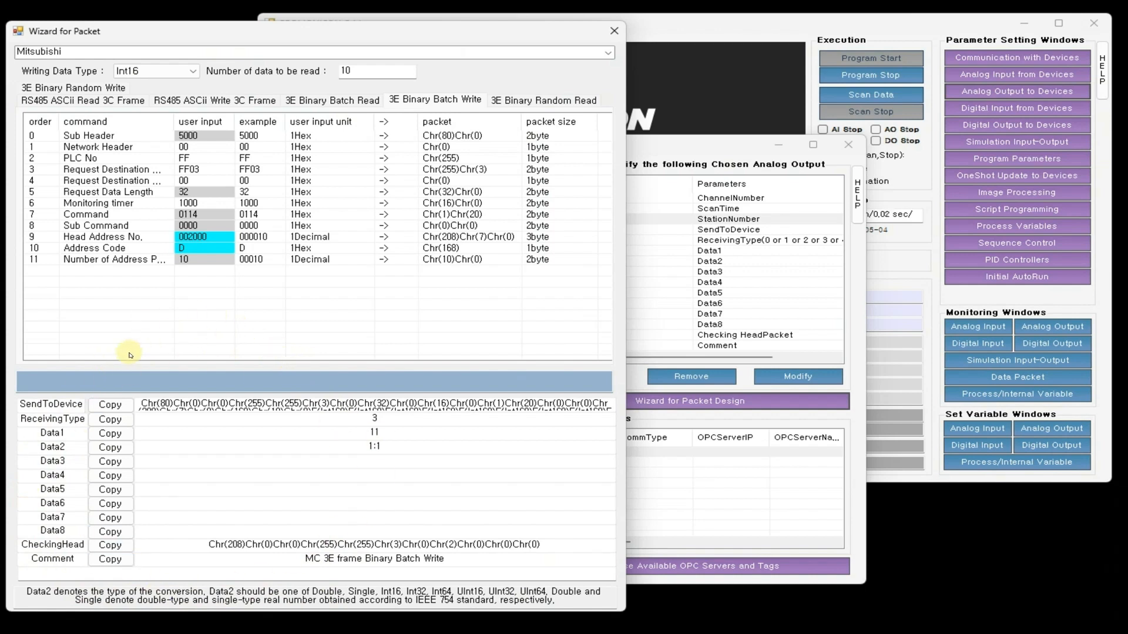
# Step: Copy the wizard's SendToDevice packet and ReceivingType 3 into the matching parameters of analog output channel 000
pyautogui.click(111, 406)
pyautogui.click(660, 230)
pyautogui.hotkey('ctrl', 'v')
pyautogui.press('Return')
pyautogui.click(305, 595)
pyautogui.click(112, 420)
pyautogui.click(667, 241)
pyautogui.write('3')
pyautogui.press('Return')
pyautogui.click(442, 595)
# Step: Copy the wizard's Data1 value 11 and Data2 value 1:1 into the analog output channel's parameters
pyautogui.click(111, 434)
pyautogui.click(671, 252)
pyautogui.write('11')
pyautogui.press('Return')
pyautogui.click(432, 597)
pyautogui.click(112, 448)
pyautogui.click(664, 262)
pyautogui.write('1:1')
pyautogui.press('Return')
pyautogui.click(510, 592)
# Step: Copy the wizard's CheckingHead packet into the channel's Checking HeadPacket parameter
pyautogui.click(111, 545)
pyautogui.click(667, 335)
pyautogui.hotkey('ctrl', 'v')
pyautogui.press('Return')
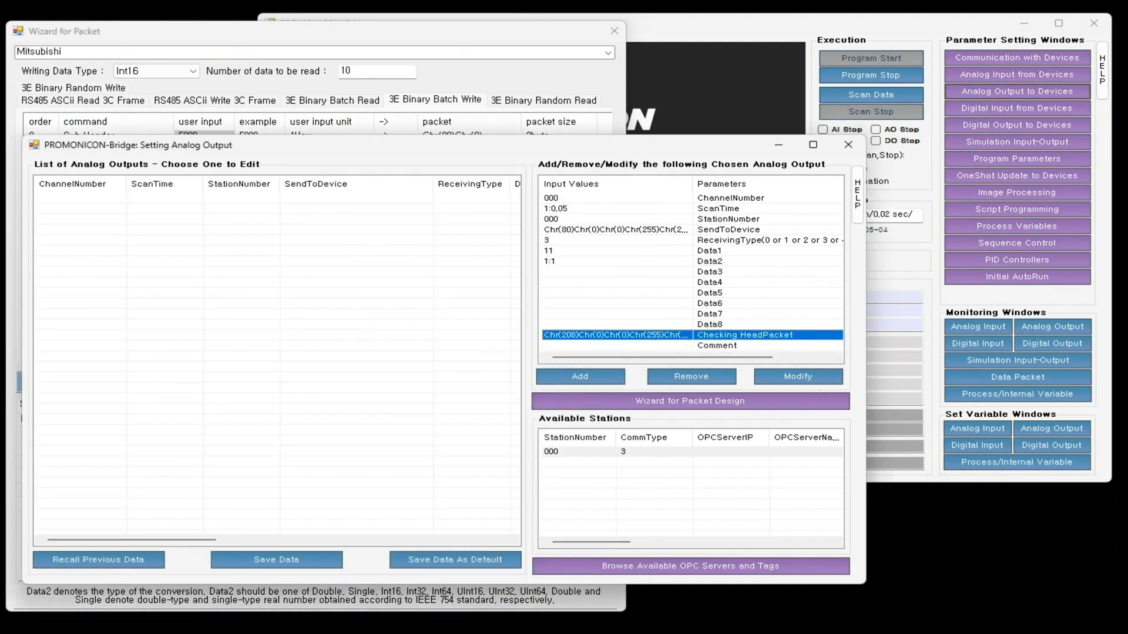
# Step: Enter AO000 as the comment and add channel 000 to the analog output list
pyautogui.click(579, 347)
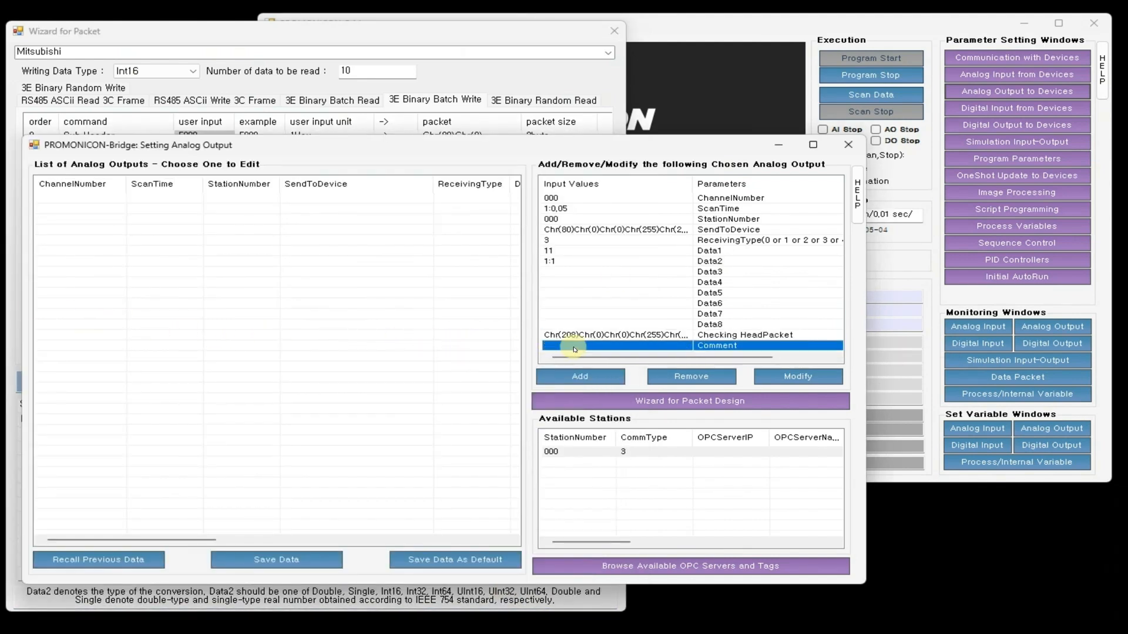
pyautogui.click(589, 349)
pyautogui.write('A')
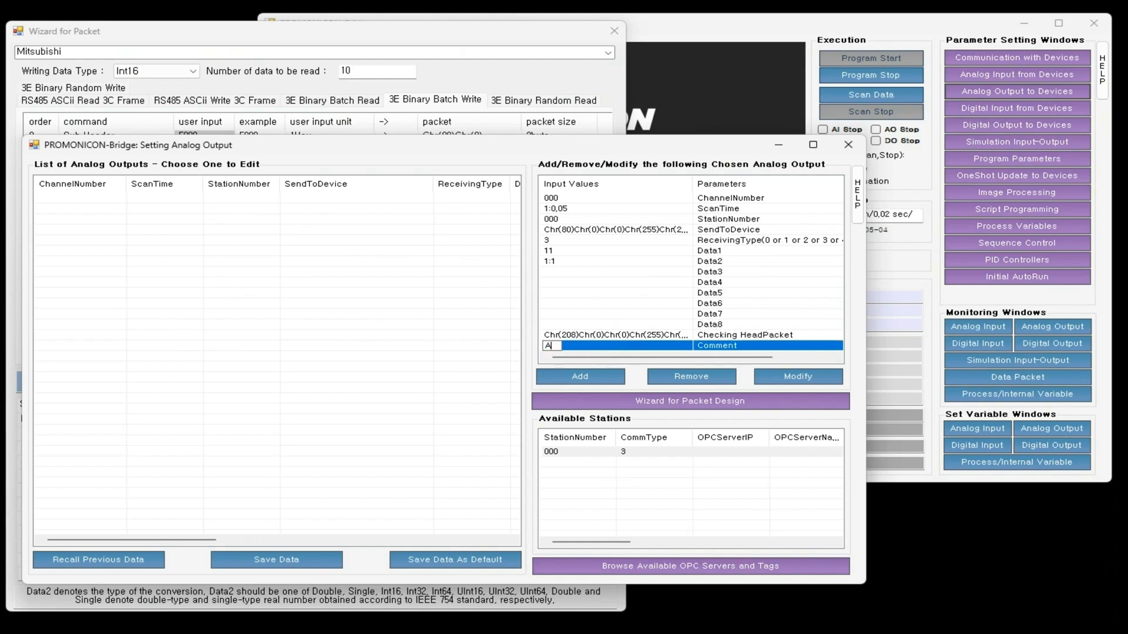
pyautogui.write('O000')
pyautogui.press('Return')
pyautogui.click(579, 377)
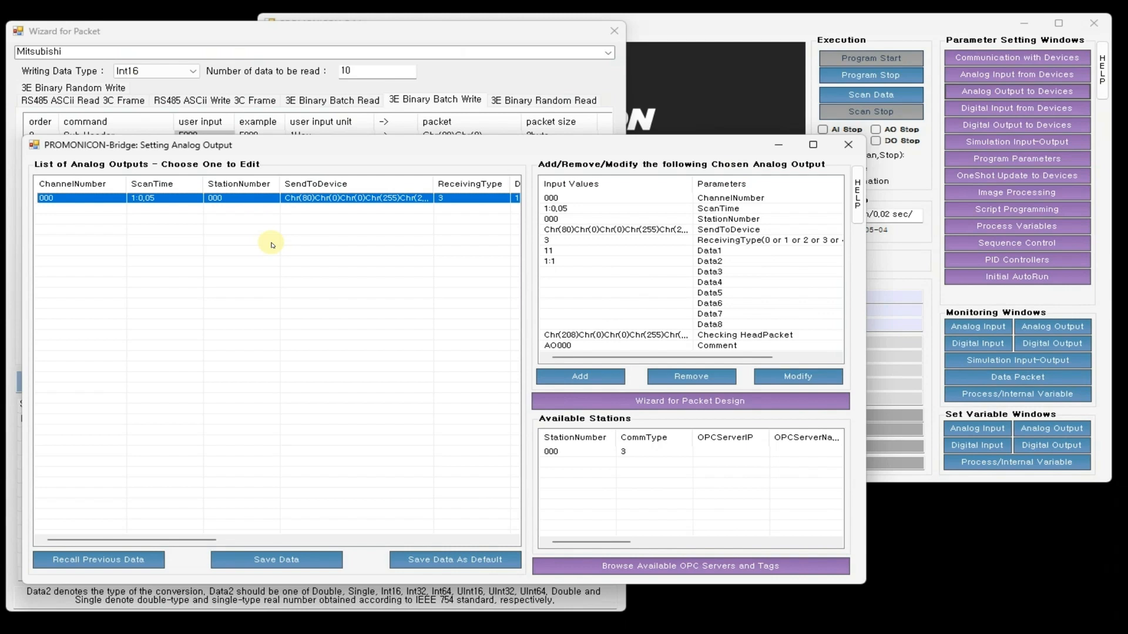
# Step: Set the next analog output's channel number to 001 and its ScanTime to inf
pyautogui.click(579, 199)
pyautogui.click(580, 199)
pyautogui.press('Right')
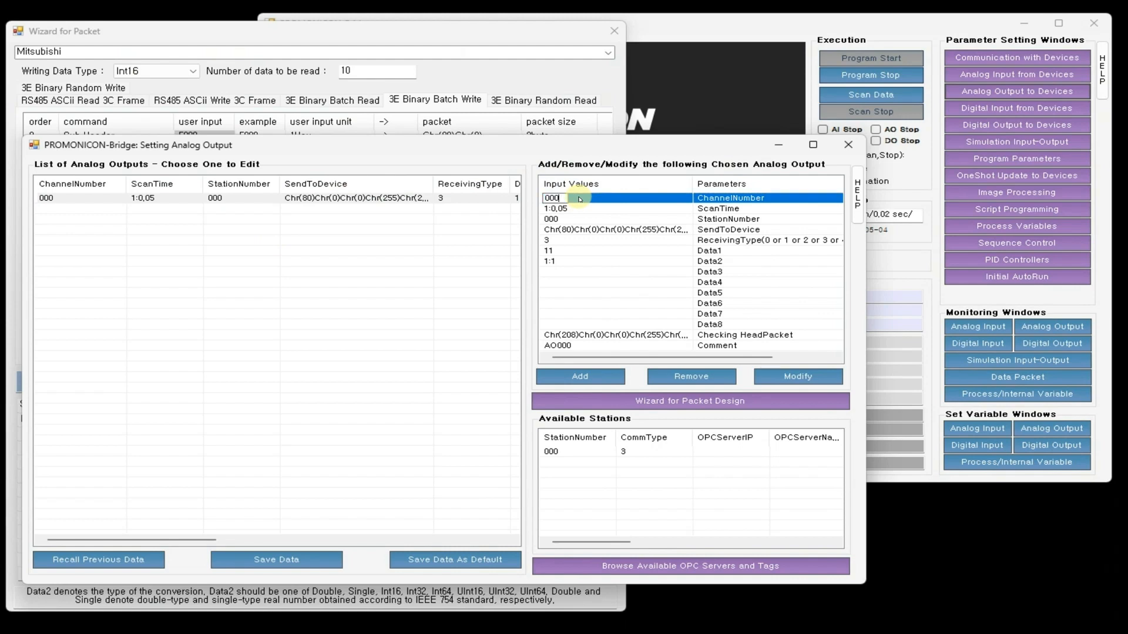
pyautogui.press('BackSpace')
pyautogui.write('1')
pyautogui.press('Return')
pyautogui.click(586, 210)
pyautogui.click(587, 213)
pyautogui.write('inf')
pyautogui.press('Return')
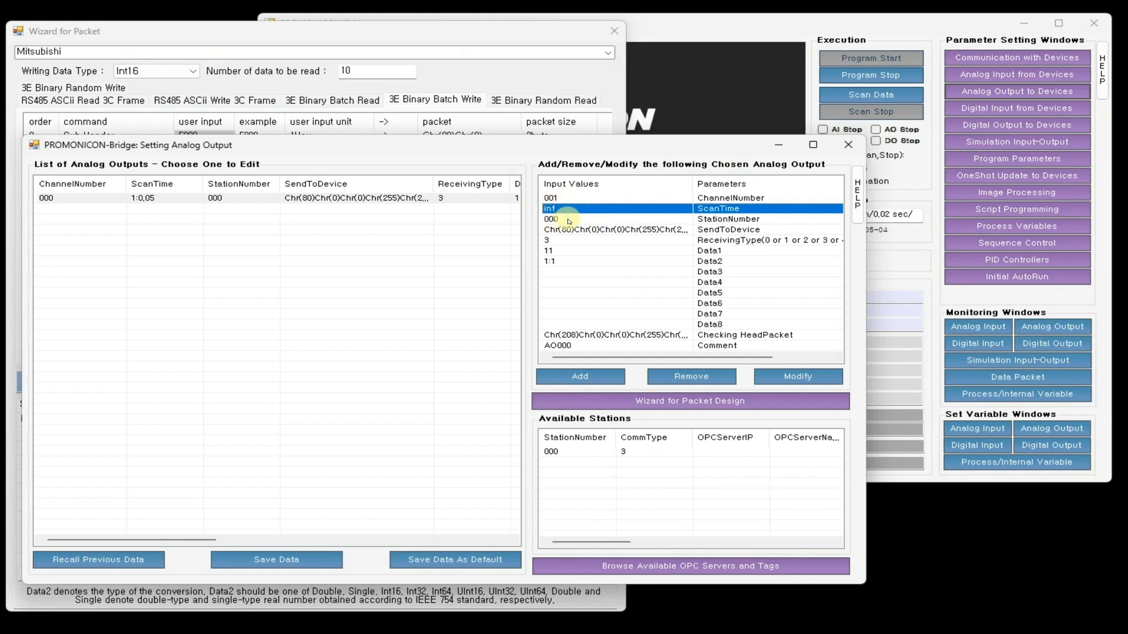
# Step: Set the comment to AO001 and add channel 001 to the analog output list
pyautogui.click(577, 220)
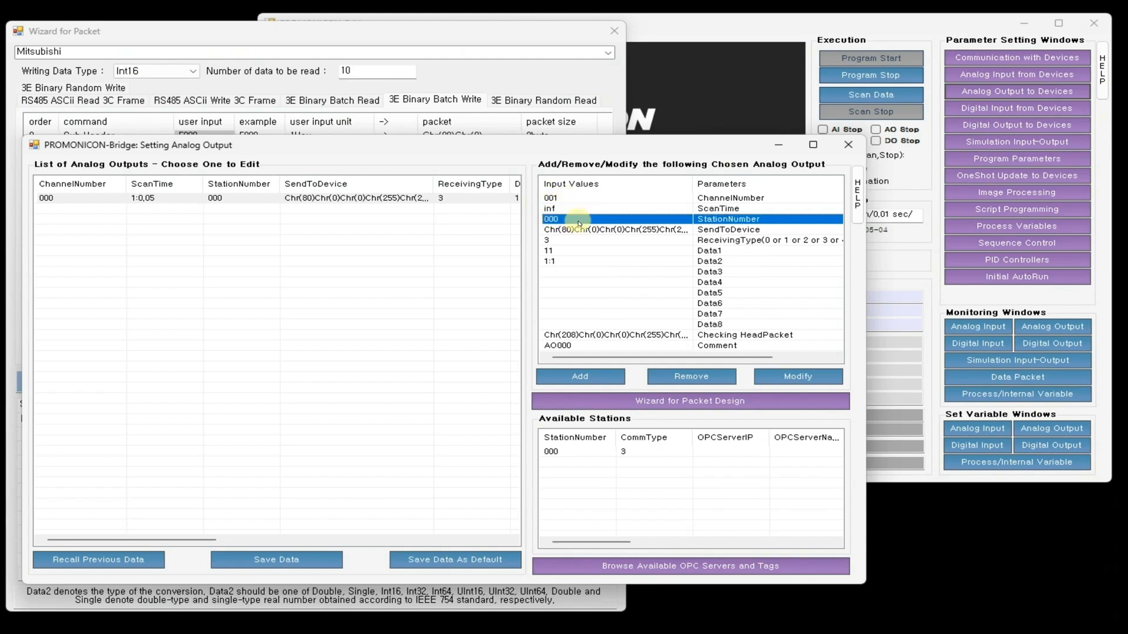
pyautogui.keyDown('shift'); pyautogui.click(631, 345); pyautogui.keyUp('shift')
pyautogui.click(611, 344)
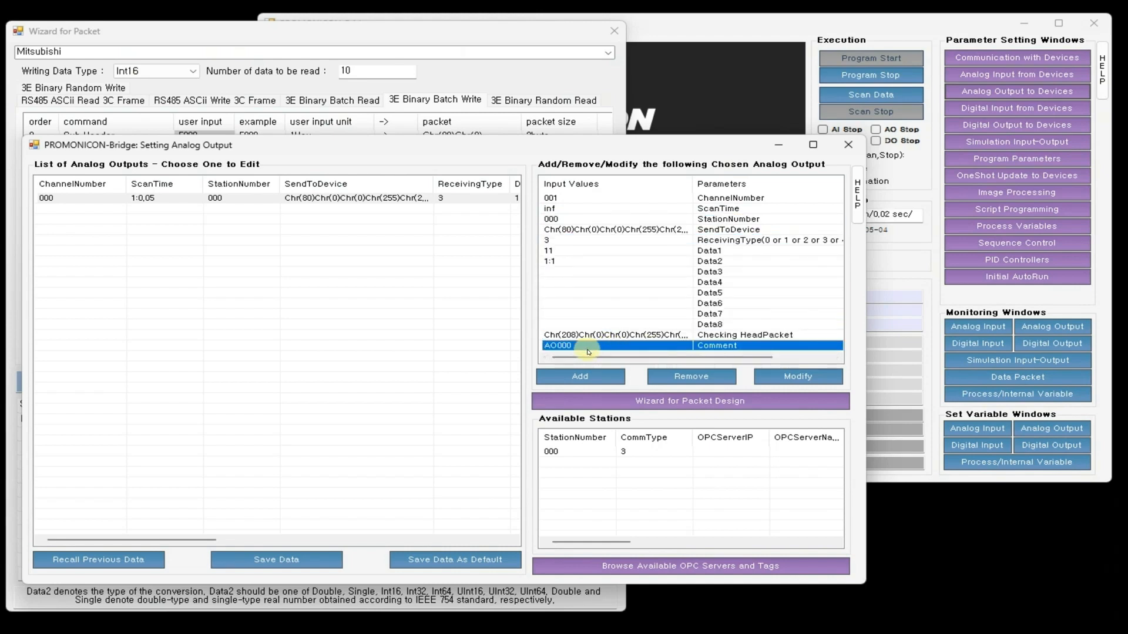
pyautogui.click(587, 347)
pyautogui.write('AO001')
pyautogui.click(555, 379)
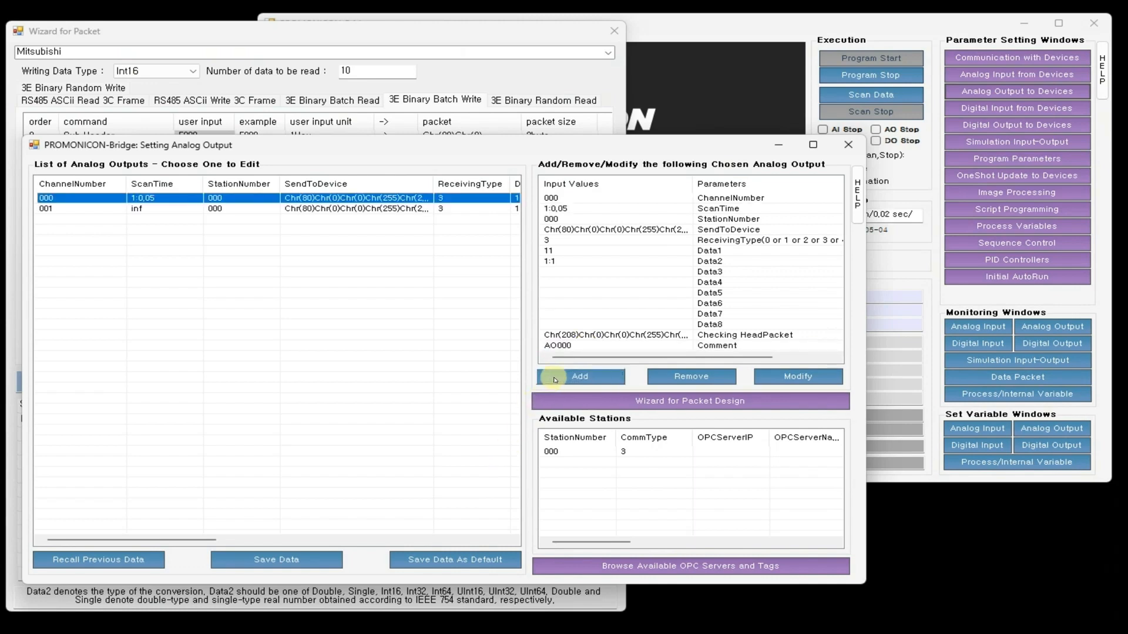
# Step: Add analog output channel 002 with the comment AO002, based on channel 001's settings
pyautogui.click(139, 208)
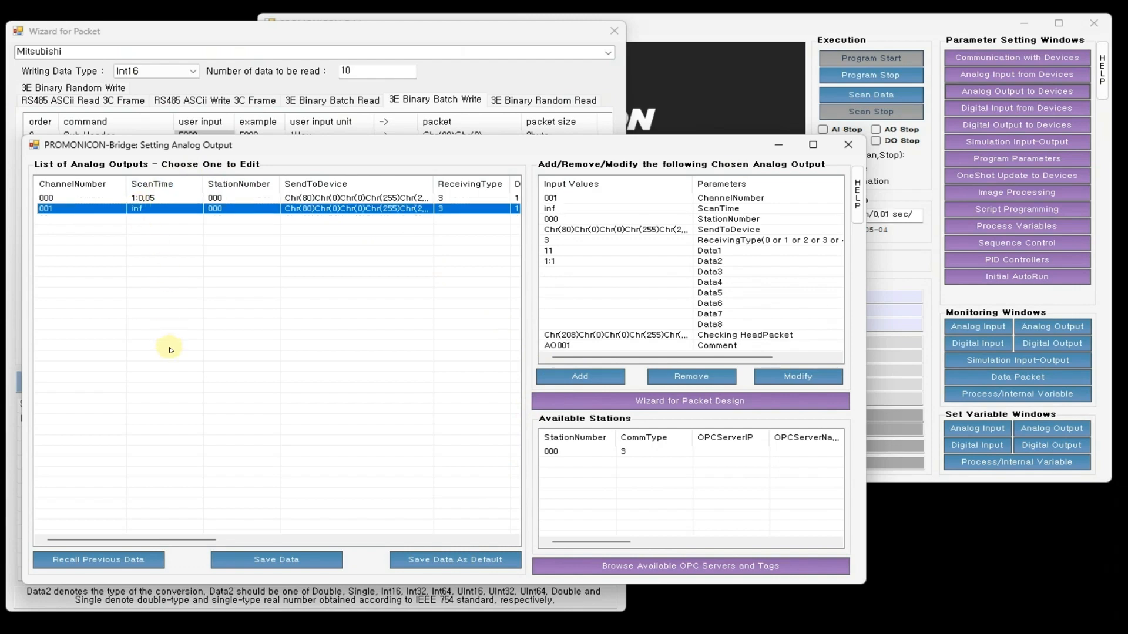
pyautogui.click(555, 198)
pyautogui.write('002')
pyautogui.press('Return')
pyautogui.click(595, 346)
pyautogui.write('AO002')
pyautogui.press('Return')
pyautogui.click(590, 376)
# Step: Add analog output channel 003 with the comment AO003, keeping the other parameters
pyautogui.click(561, 199)
pyautogui.write('003')
pyautogui.press('Return')
pyautogui.click(598, 346)
pyautogui.write('AO003')
pyautogui.press('Return')
pyautogui.click(580, 376)
# Step: Add analog output channel 004 with the comment AO004, keeping the other parameters
pyautogui.click(555, 199)
pyautogui.write('004')
pyautogui.press('Return')
pyautogui.click(581, 346)
pyautogui.write('AO004')
pyautogui.press('Return')
pyautogui.click(580, 376)
# Step: Add analog output channel 005 with the comment AO005, keeping the other parameters
pyautogui.click(555, 199)
pyautogui.write('005')
pyautogui.click(596, 346)
pyautogui.write('AO005')
pyautogui.press('Return')
pyautogui.click(584, 376)
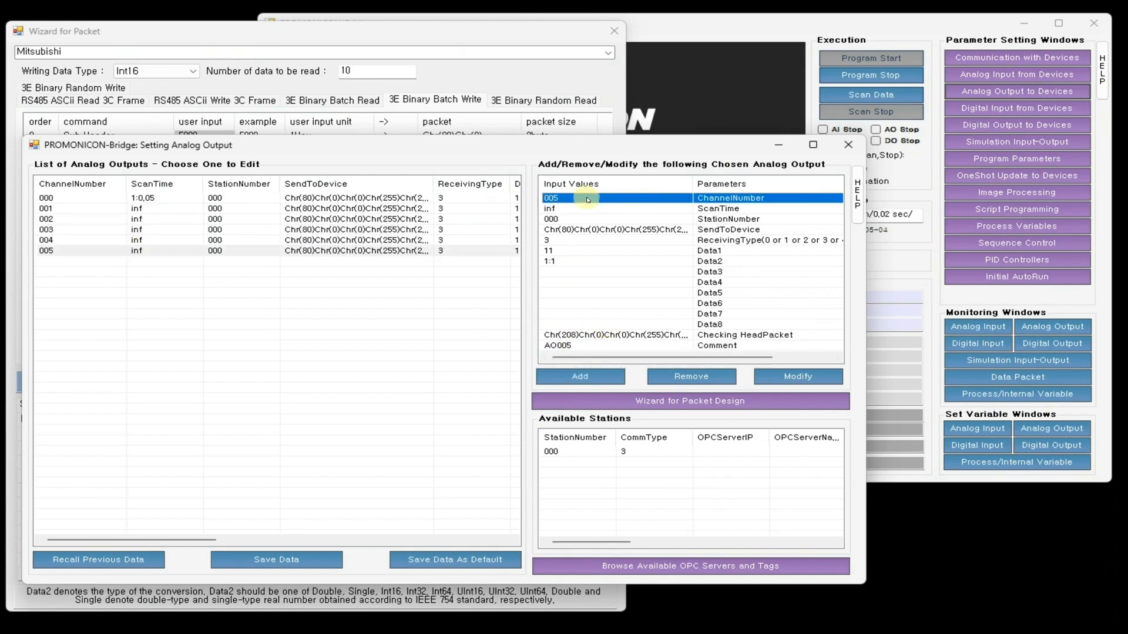
# Step: Add analog output channel 007 with the comment AO007, based on channel 006's settings
pyautogui.click(47, 262)
pyautogui.click(579, 198)
pyautogui.write('007')
pyautogui.press('Return')
pyautogui.click(593, 346)
pyautogui.write('AO007')
pyautogui.press('Return')
pyautogui.click(581, 377)
# Step: Add analog output channel 008 with the comment AO008, based on channel 007's settings
pyautogui.click(135, 272)
pyautogui.click(555, 199)
pyautogui.write('008')
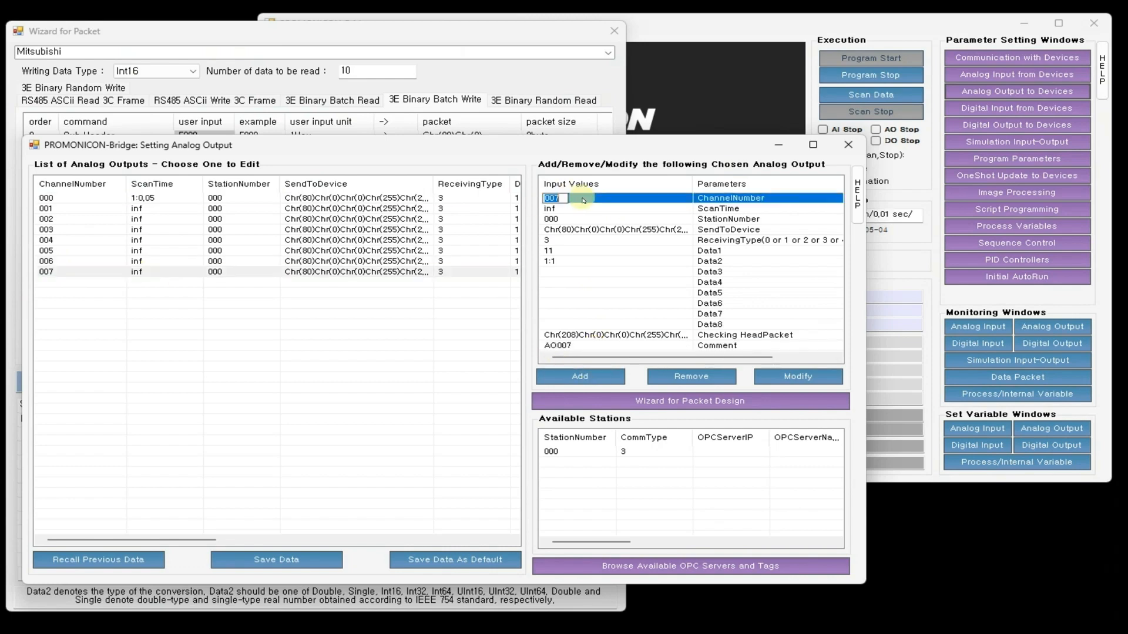
pyautogui.press('Return')
pyautogui.click(594, 346)
pyautogui.write('AO008')
pyautogui.press('Return')
pyautogui.click(580, 376)
# Step: Add analog output channel 009 with the comment AO009, keeping the other parameters
pyautogui.click(555, 198)
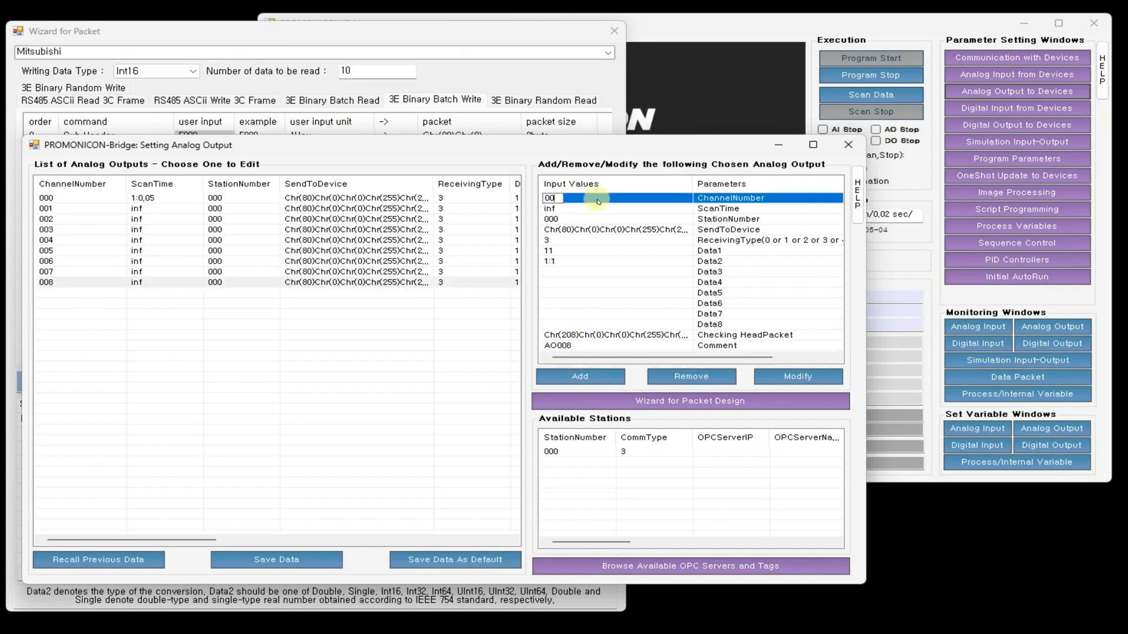
pyautogui.write('009')
pyautogui.press('Return')
pyautogui.click(593, 346)
pyautogui.write('AO009')
pyautogui.press('Return')
pyautogui.click(581, 376)
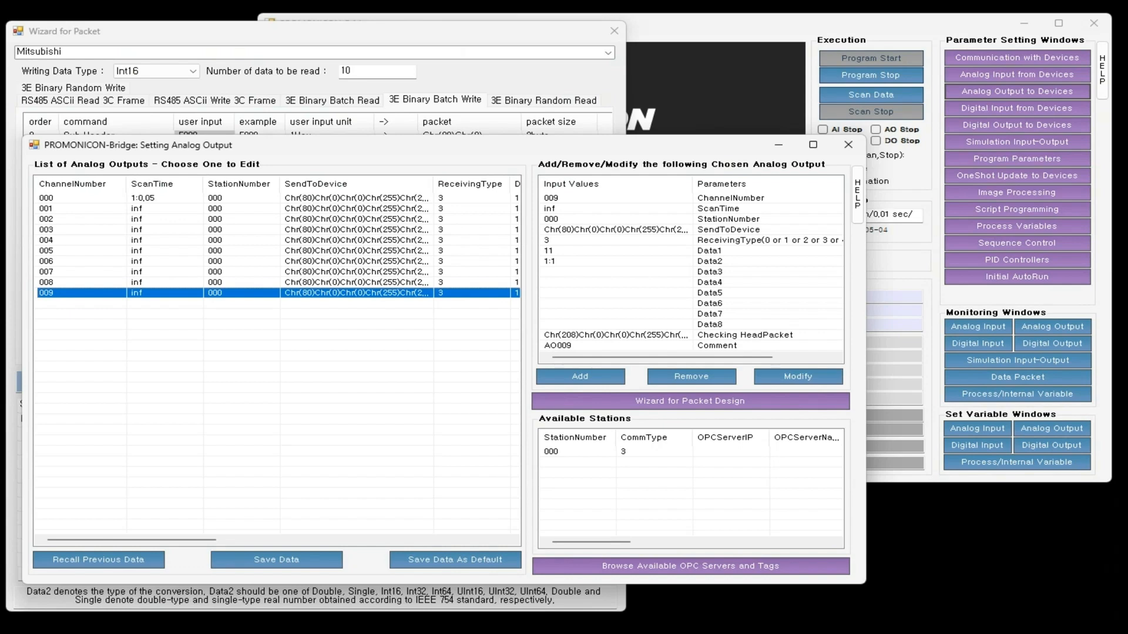
# Step: Set the channel number to 010 and its ScanTime to 1:0,05, keeping station number 000
pyautogui.click(590, 199)
pyautogui.click(591, 199)
pyautogui.write('010')
pyautogui.press('Return')
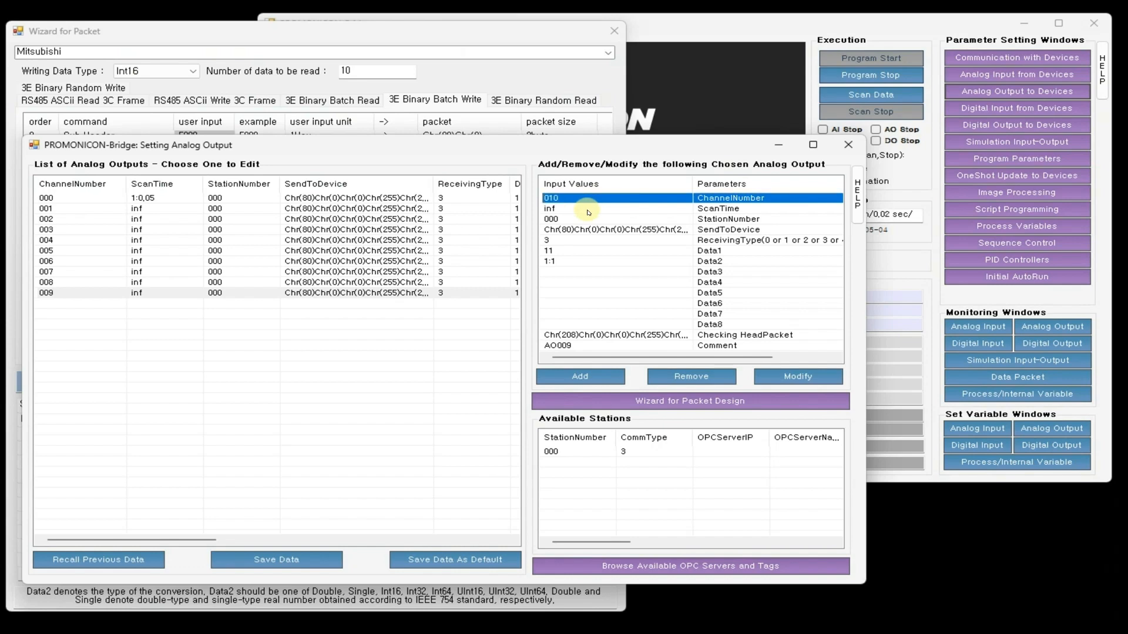
pyautogui.click(588, 210)
pyautogui.click(589, 213)
pyautogui.write('1')
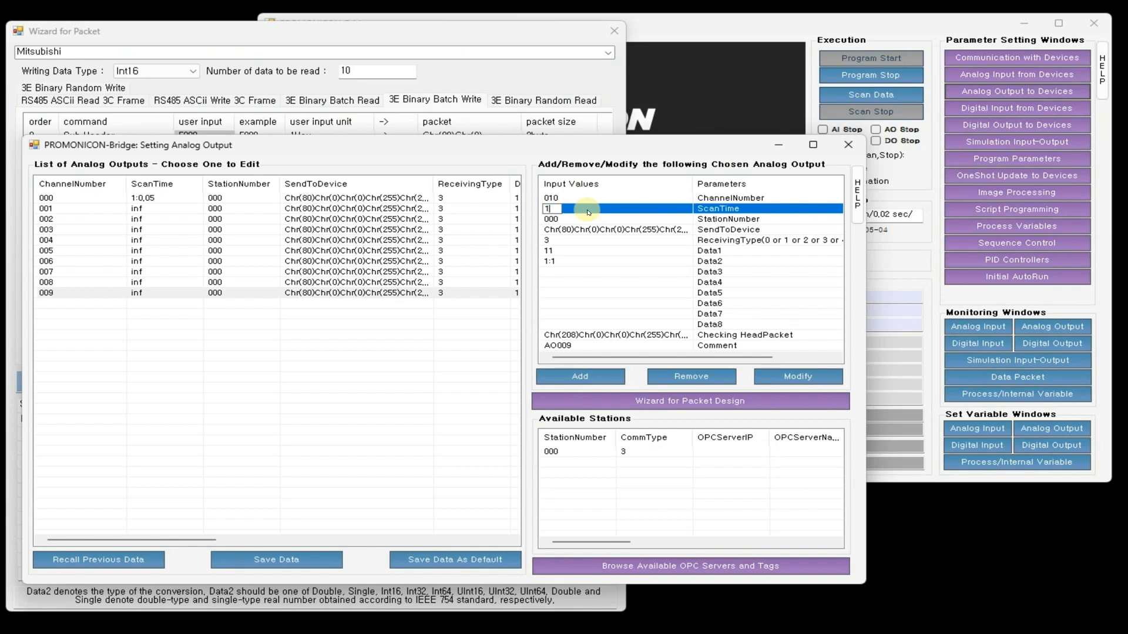
pyautogui.write(':0,05')
pyautogui.press('Return')
pyautogui.click(591, 220)
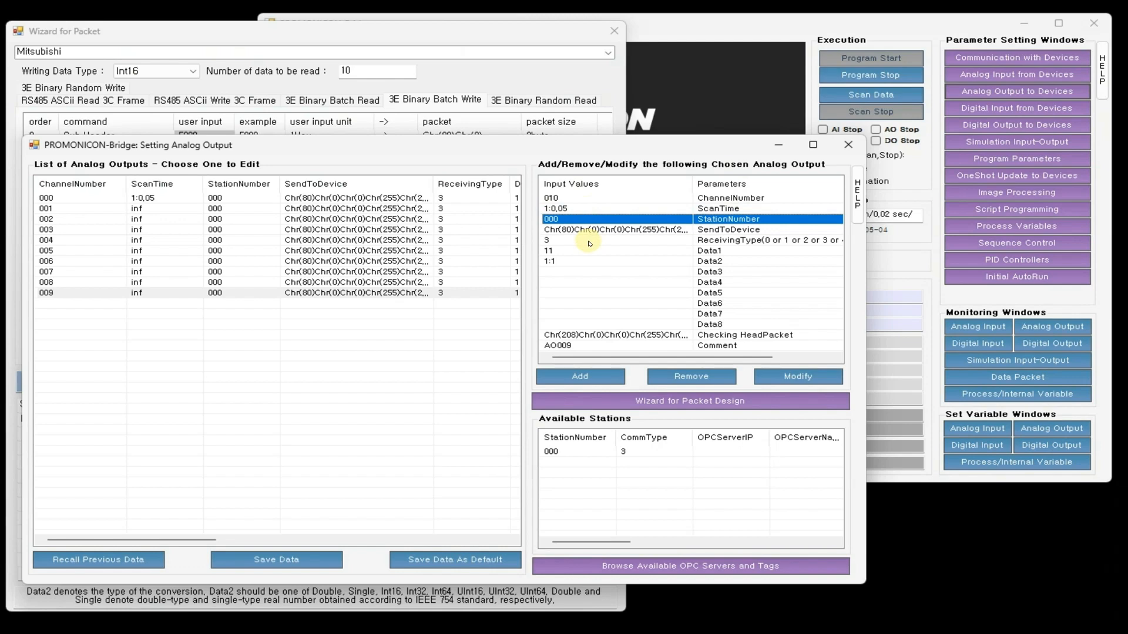
# Step: Configure the wizard's 3E Binary Batch Write packet for 10 Single values with head address 002010 and address code D
pyautogui.click(582, 395)
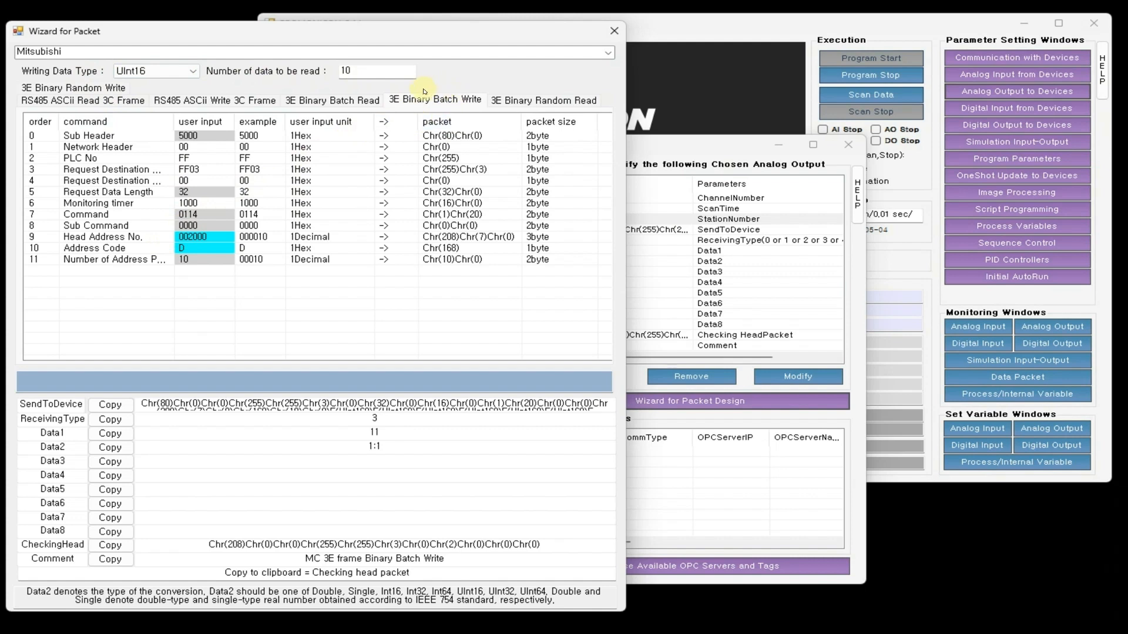
pyautogui.click(187, 71)
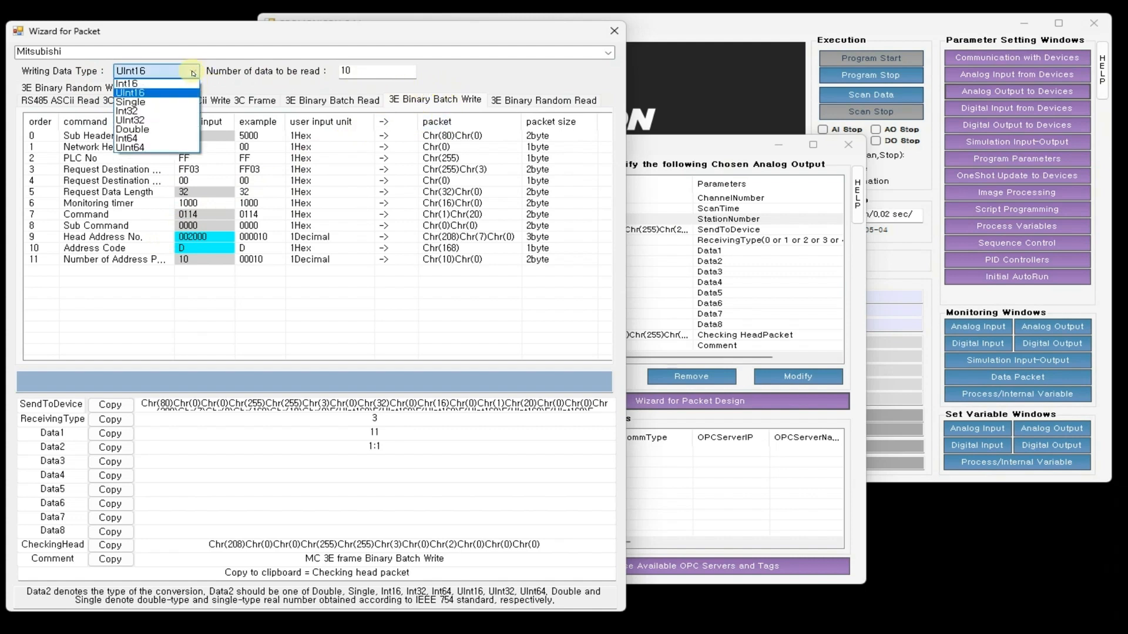
pyautogui.click(177, 105)
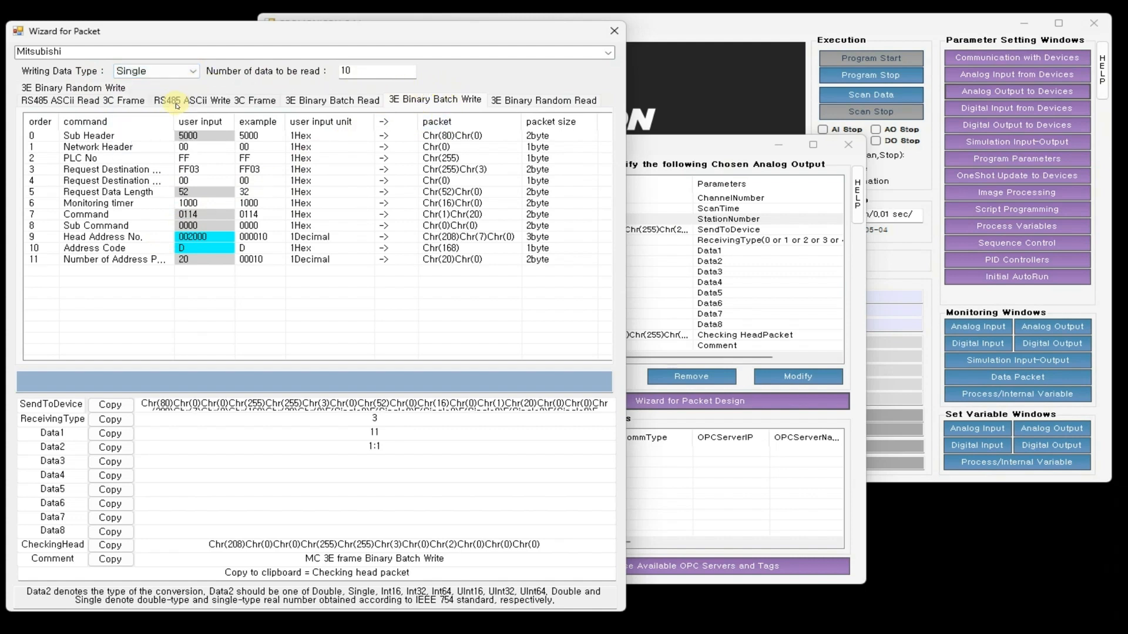
pyautogui.doubleClick(347, 71)
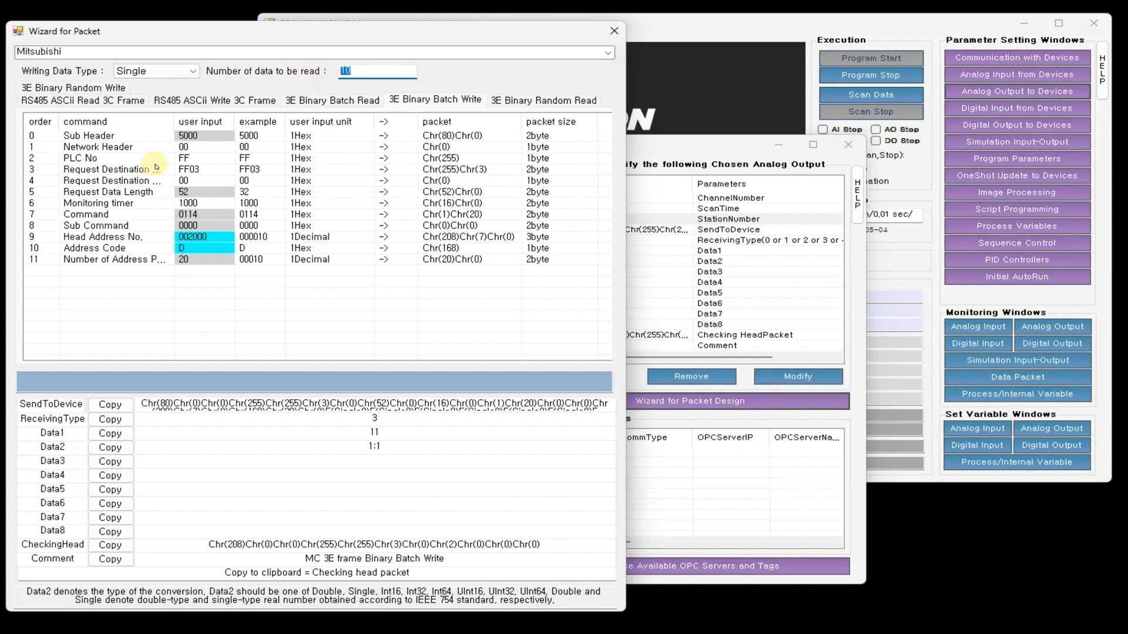
pyautogui.click(216, 238)
pyautogui.click(215, 237)
pyautogui.write('00')
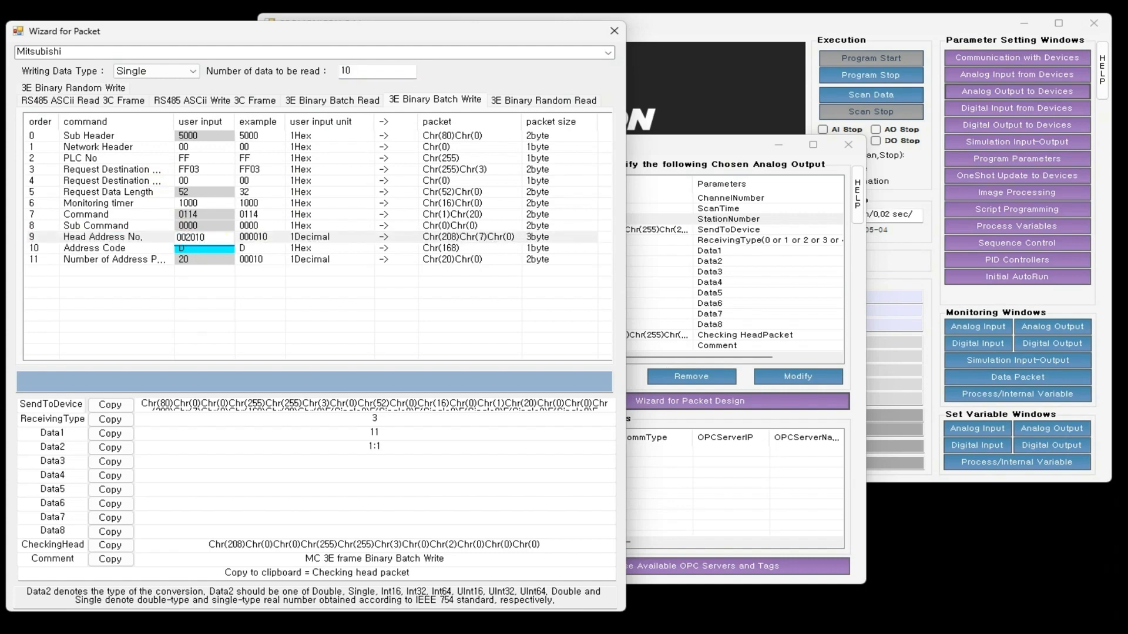
pyautogui.click(199, 249)
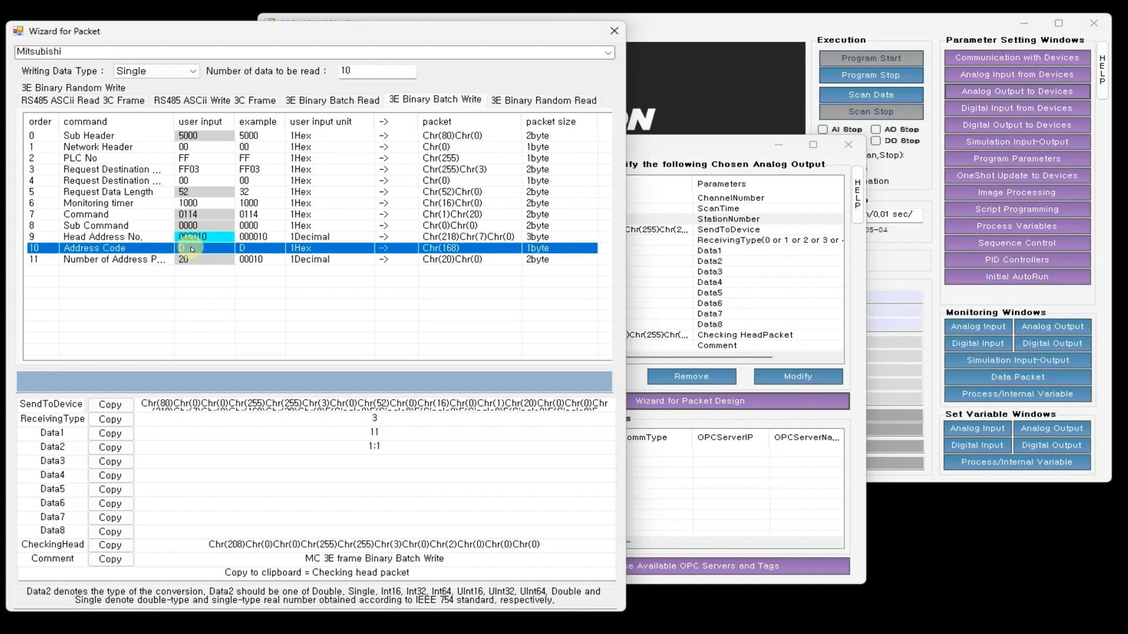
pyautogui.click(224, 250)
pyautogui.click(228, 250)
pyautogui.click(232, 253)
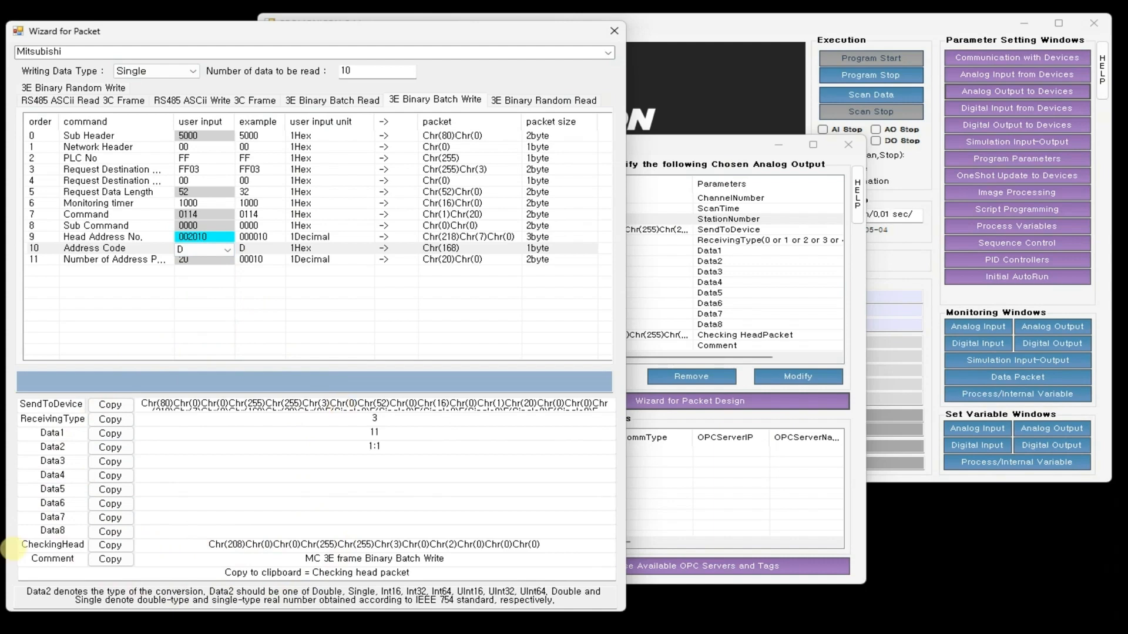
# Step: Copy the wizard's SendToDevice packet into the SendToDevice parameter of channel 010
pyautogui.click(110, 404)
pyautogui.click(672, 229)
pyautogui.doubleClick(672, 230)
pyautogui.hotkey('ctrl', 'v')
pyautogui.press('Return')
pyautogui.click(460, 127)
pyautogui.click(680, 261)
pyautogui.click(280, 41)
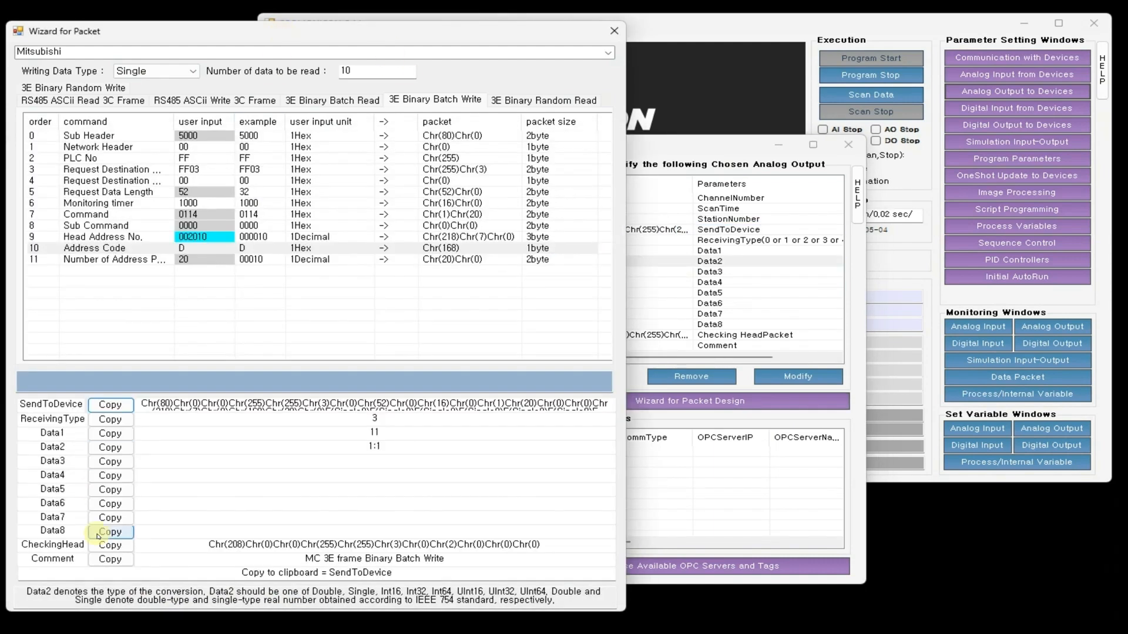
# Step: Copy the wizard's checking head packet into the Checking HeadPacket parameter of channel 010
pyautogui.click(109, 546)
pyautogui.click(672, 335)
pyautogui.doubleClick(672, 334)
pyautogui.hotkey('ctrl', 'v')
pyautogui.press('Return')
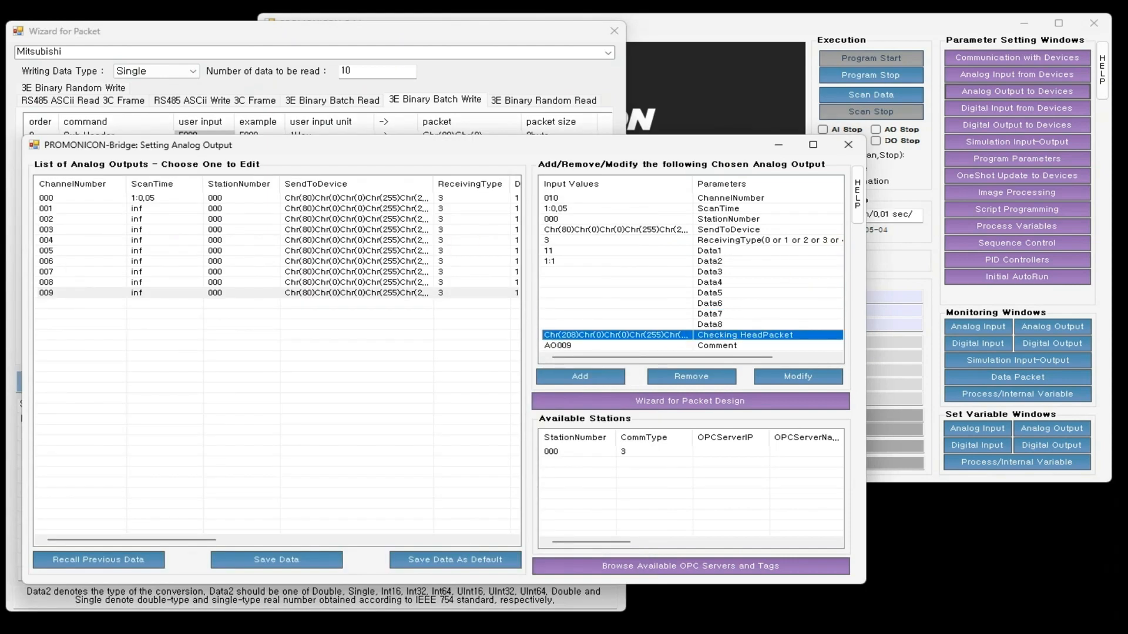
# Step: Set the comment to AO010 and add analog output channel 010 to the list
pyautogui.click(626, 347)
pyautogui.doubleClick(626, 346)
pyautogui.press('End')
pyautogui.hotkey('shift', 'Left')
pyautogui.write('010')
pyautogui.press('Return')
pyautogui.click(615, 377)
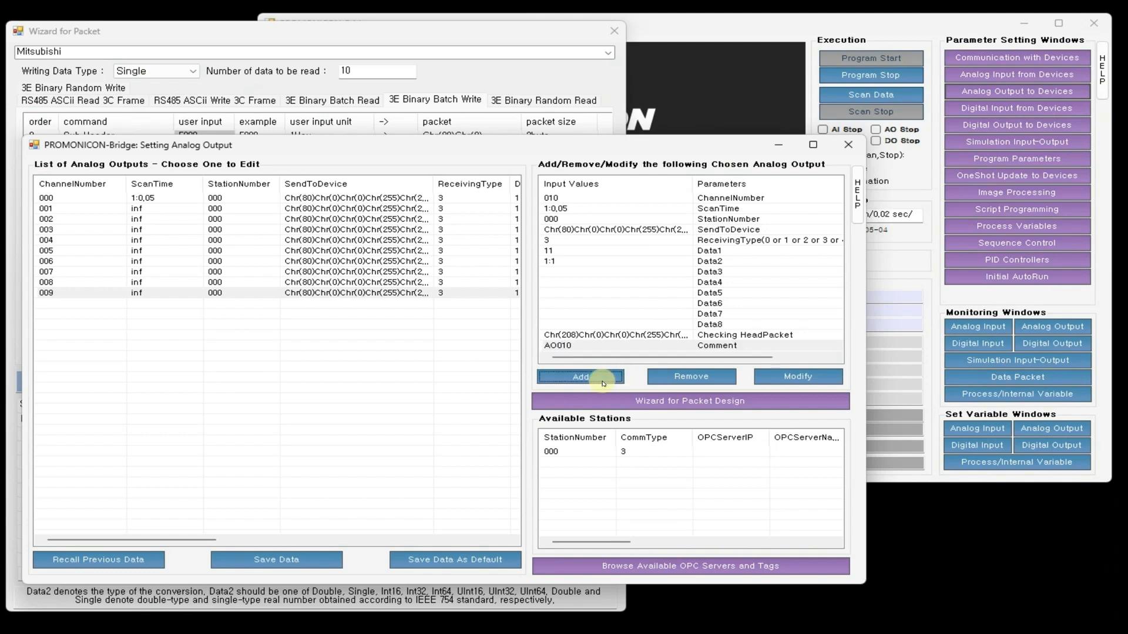
# Step: Based on channel 010's settings, set the channel number to 011 and the ScanTime to inf
pyautogui.click(175, 304)
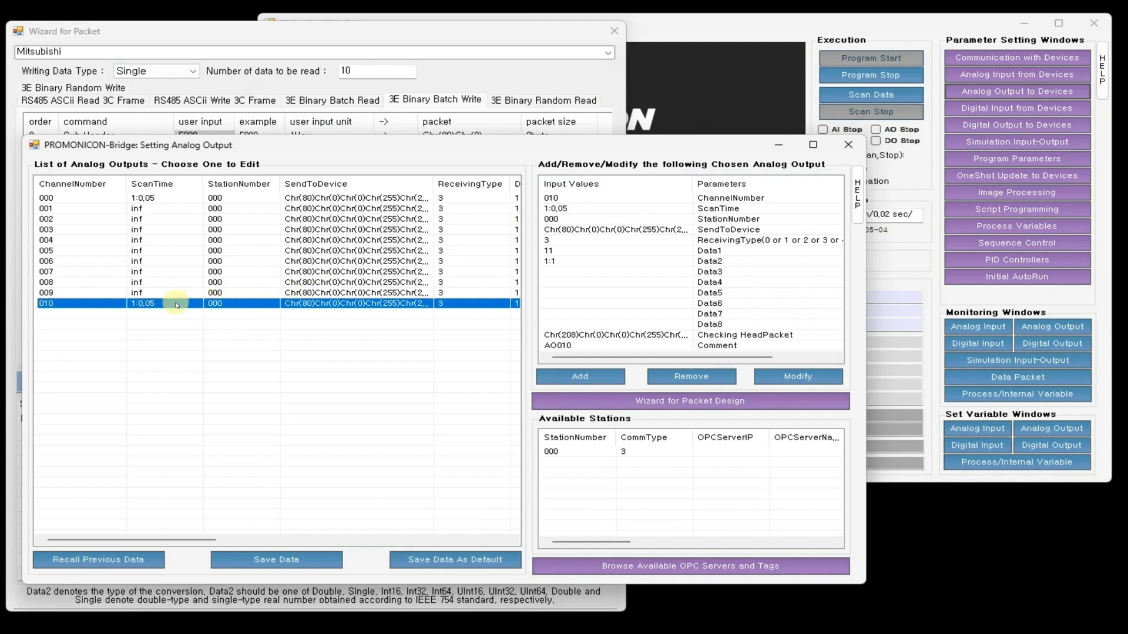
pyautogui.click(604, 198)
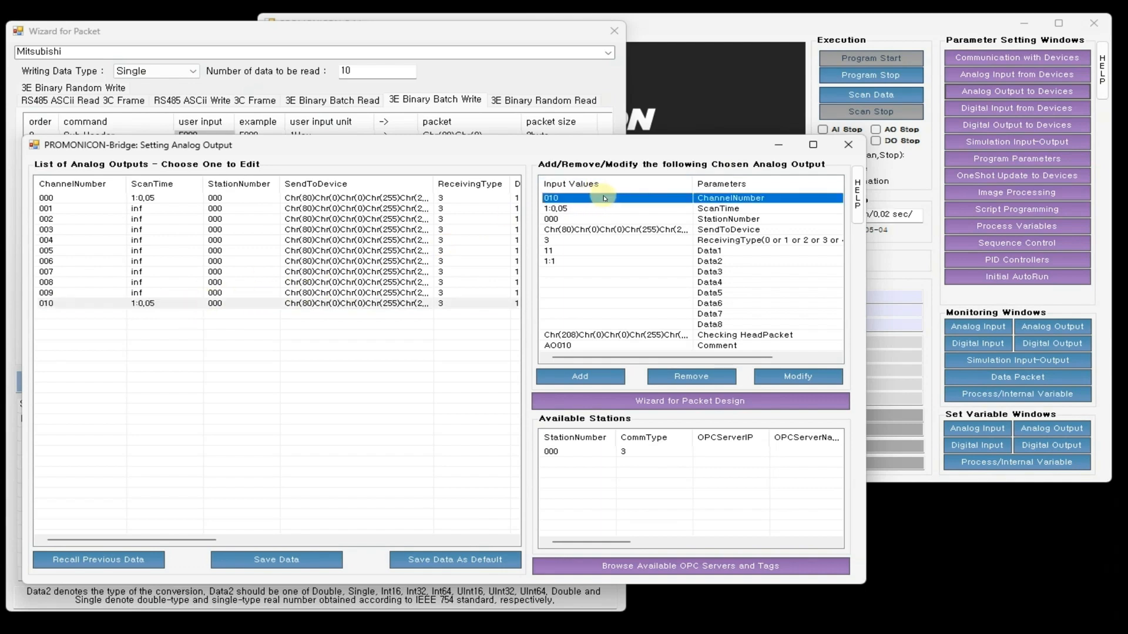
pyautogui.click(603, 198)
pyautogui.write('011')
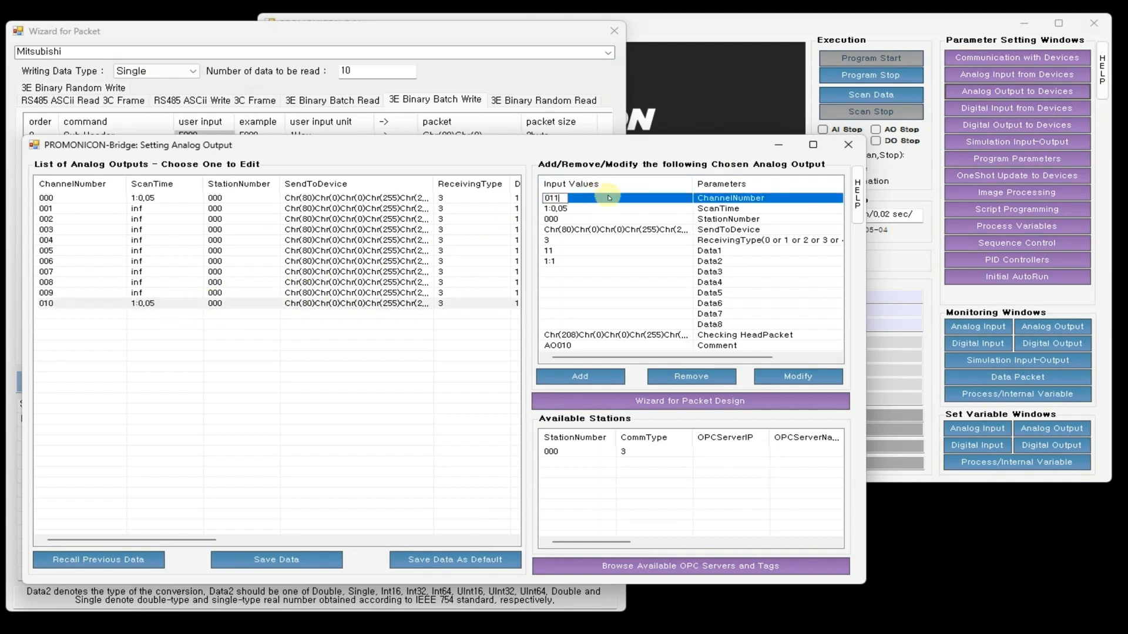
pyautogui.press('Return')
pyautogui.click(617, 209)
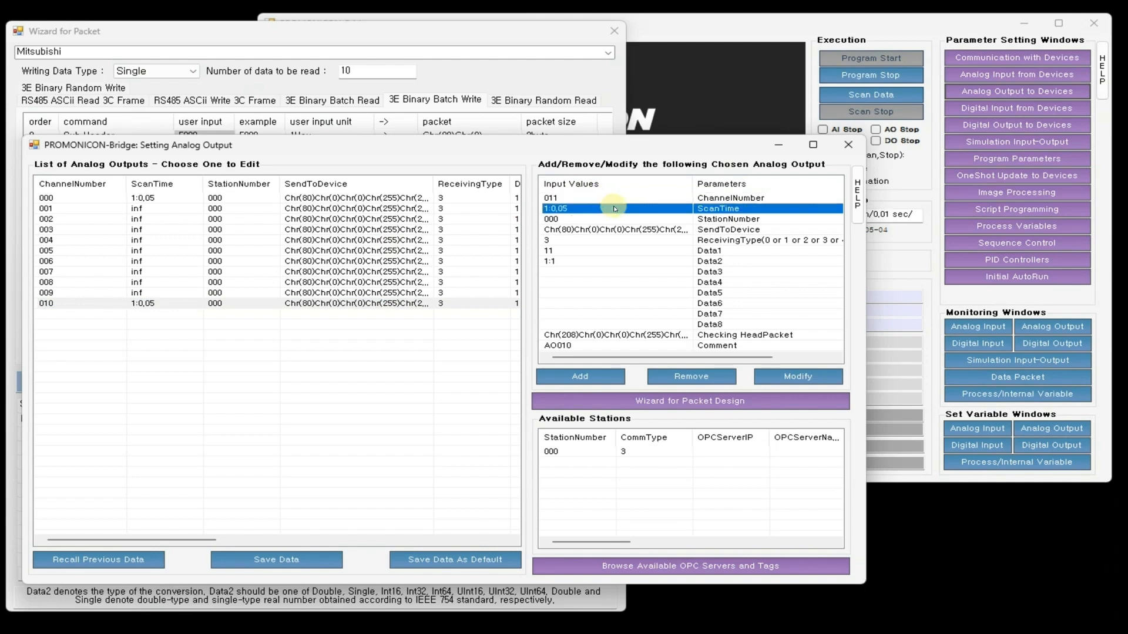
pyautogui.click(618, 210)
pyautogui.write('inf')
pyautogui.press('Return')
# Step: Set the comment to AO011 and add analog output channel 011 to the list
pyautogui.click(597, 347)
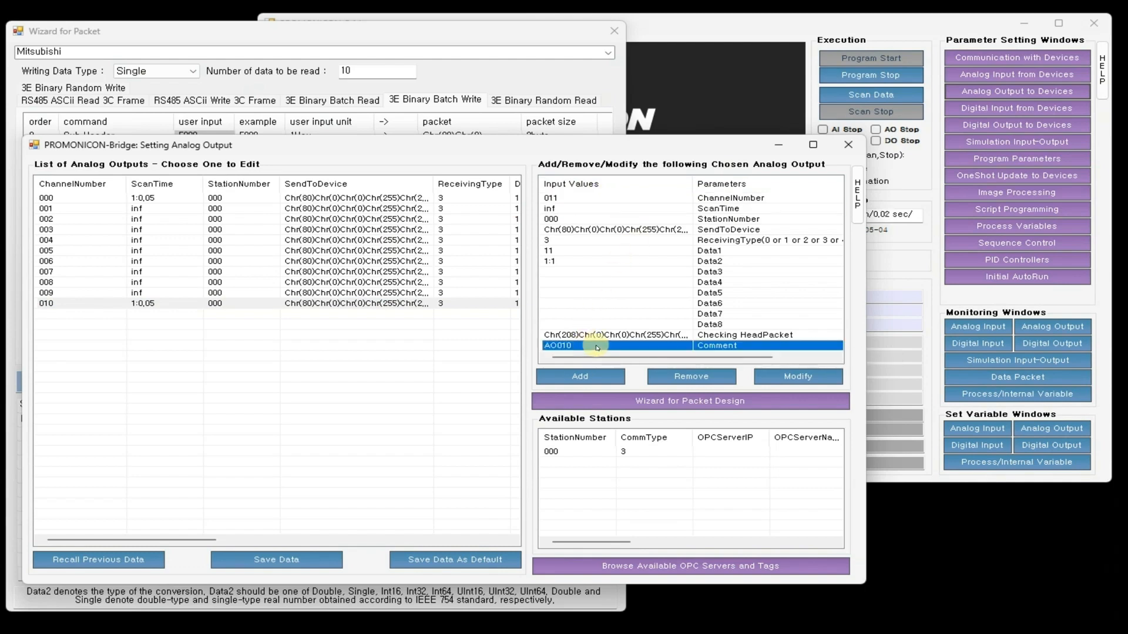
pyautogui.click(597, 347)
pyautogui.write('AO011')
pyautogui.press('Return')
pyautogui.click(579, 376)
# Step: Add analog output channel 012 with the comment AO012, based on channel 011's settings
pyautogui.click(160, 317)
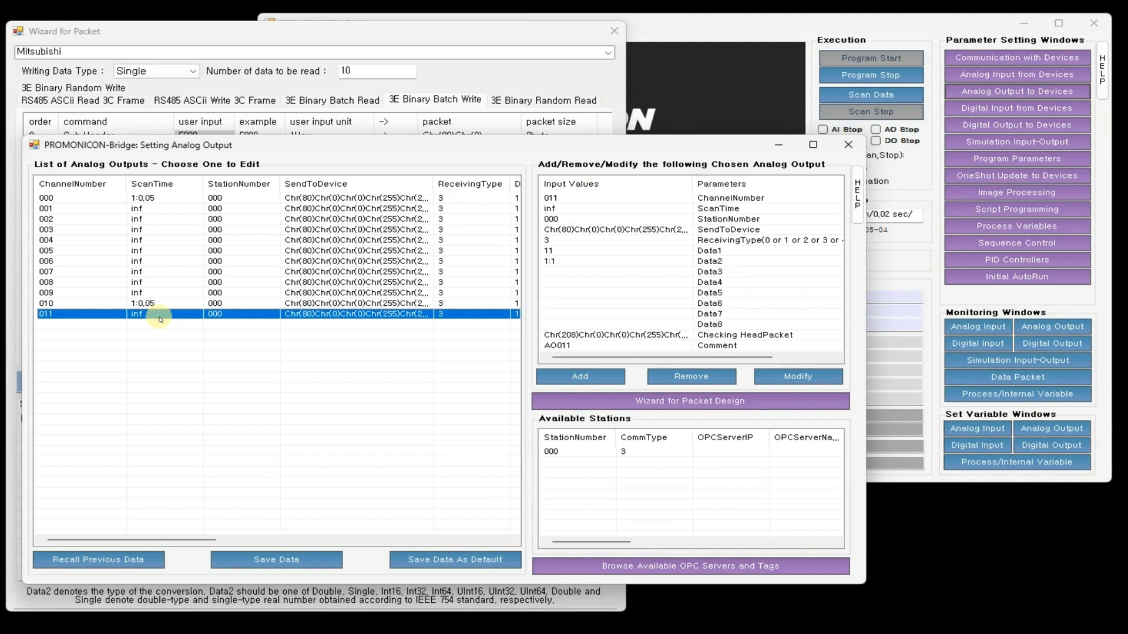
pyautogui.click(565, 198)
pyautogui.click(565, 199)
pyautogui.press('BackSpace')
pyautogui.write('2')
pyautogui.click(576, 344)
pyautogui.press('BackSpace')
pyautogui.write('2')
pyautogui.click(580, 377)
# Step: Add analog output channel 013 with the comment AO013, based on channel 012's settings
pyautogui.click(159, 325)
pyautogui.click(602, 198)
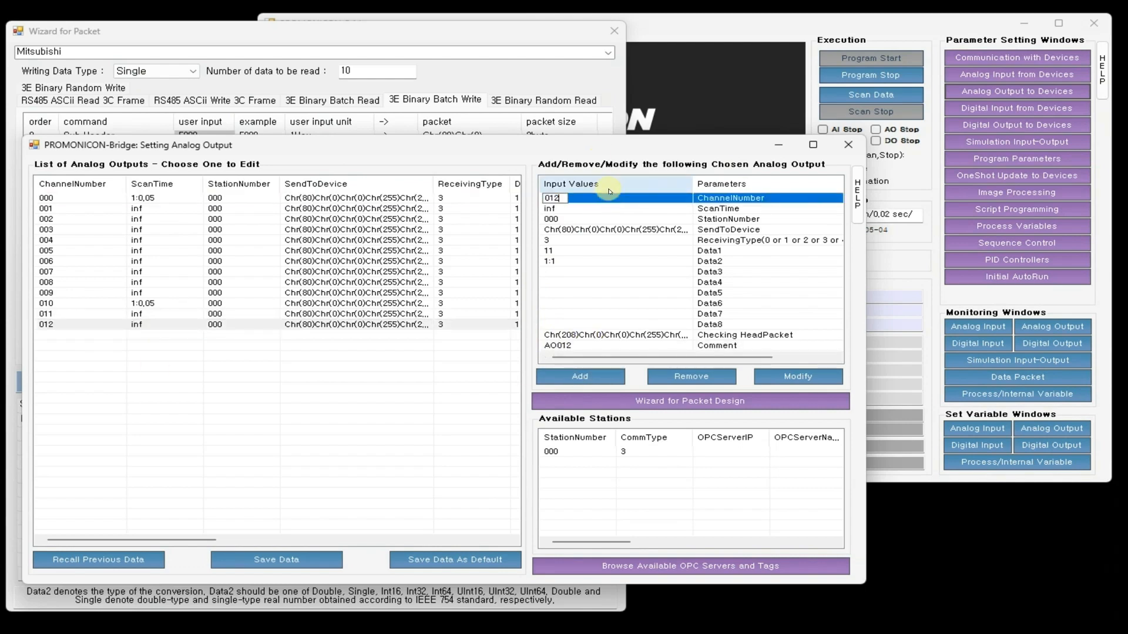
pyautogui.write('013')
pyautogui.click(582, 345)
pyautogui.write('AO013')
pyautogui.click(581, 376)
# Step: Add analog output channel 014 with the comment AO014, based on channel 013's settings
pyautogui.click(158, 336)
pyautogui.click(600, 199)
pyautogui.write('014')
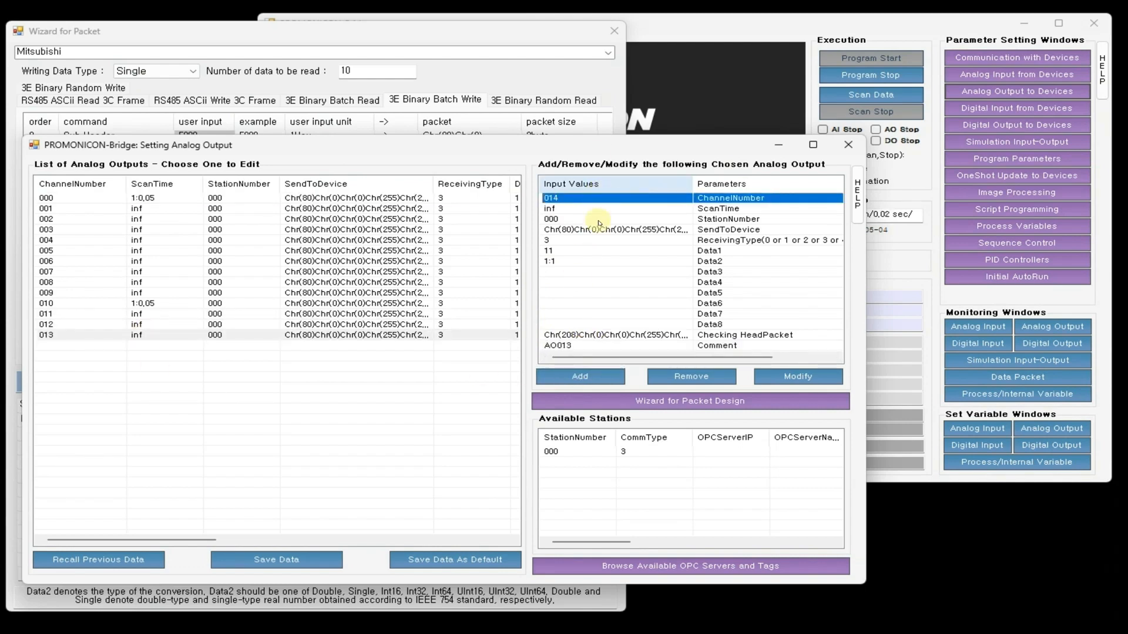
pyautogui.click(611, 345)
pyautogui.write('AO014')
pyautogui.click(581, 376)
# Step: Add analog output channel 015 with the comment AO015, based on channel 014's settings
pyautogui.click(157, 346)
pyautogui.click(610, 200)
pyautogui.write('015')
pyautogui.click(582, 346)
pyautogui.write('AO015')
pyautogui.click(582, 377)
# Step: Add analog output channel 016 with the comment AO016, based on channel 015's settings
pyautogui.click(157, 357)
pyautogui.click(593, 198)
pyautogui.write('016')
pyautogui.click(581, 345)
pyautogui.write('AO016')
pyautogui.click(582, 377)
# Step: Add analog output channel 017 with the comment AO017, based on channel 016's settings
pyautogui.click(157, 367)
pyautogui.click(594, 199)
pyautogui.write('017')
pyautogui.click(629, 347)
pyautogui.write('AO017')
pyautogui.click(581, 377)
# Step: Add analog output channel 018 with the comment AO018, based on channel 017's settings
pyautogui.click(158, 378)
pyautogui.click(623, 198)
pyautogui.write('018')
pyautogui.click(633, 346)
pyautogui.write('AO018')
pyautogui.click(594, 375)
# Step: Add analog output channel 019 with the comment AO019, based on channel 018's settings
pyautogui.click(158, 388)
pyautogui.click(600, 198)
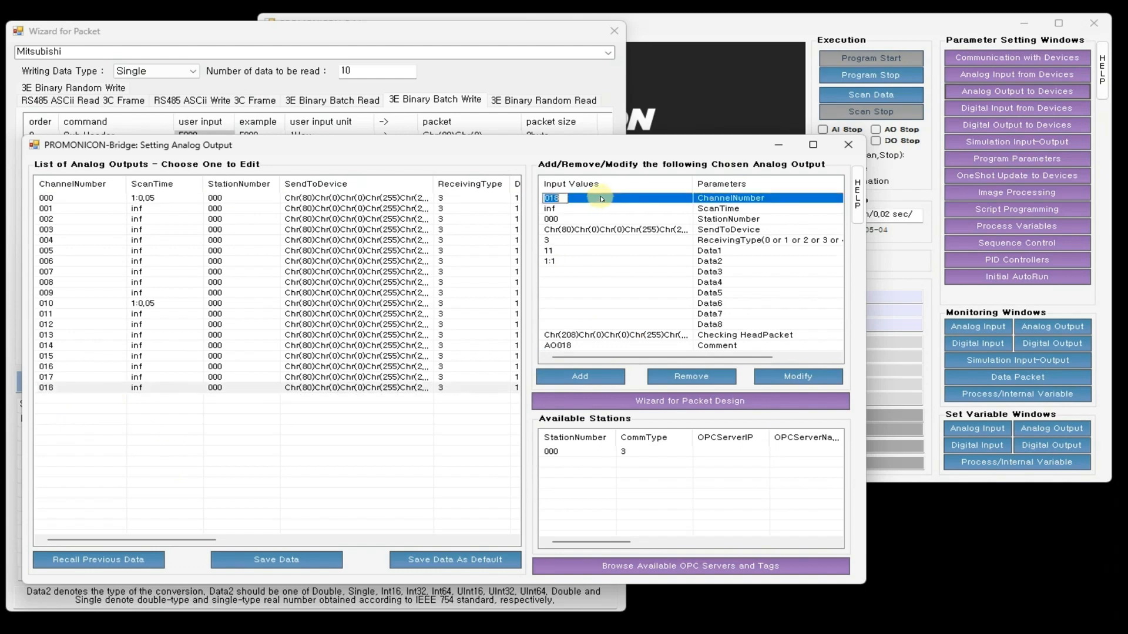
pyautogui.write('019')
pyautogui.click(675, 346)
pyautogui.write('AO019')
pyautogui.click(592, 376)
# Step: Review the parameters of analog output channels 000, 009 and 010 in the list
pyautogui.click(158, 198)
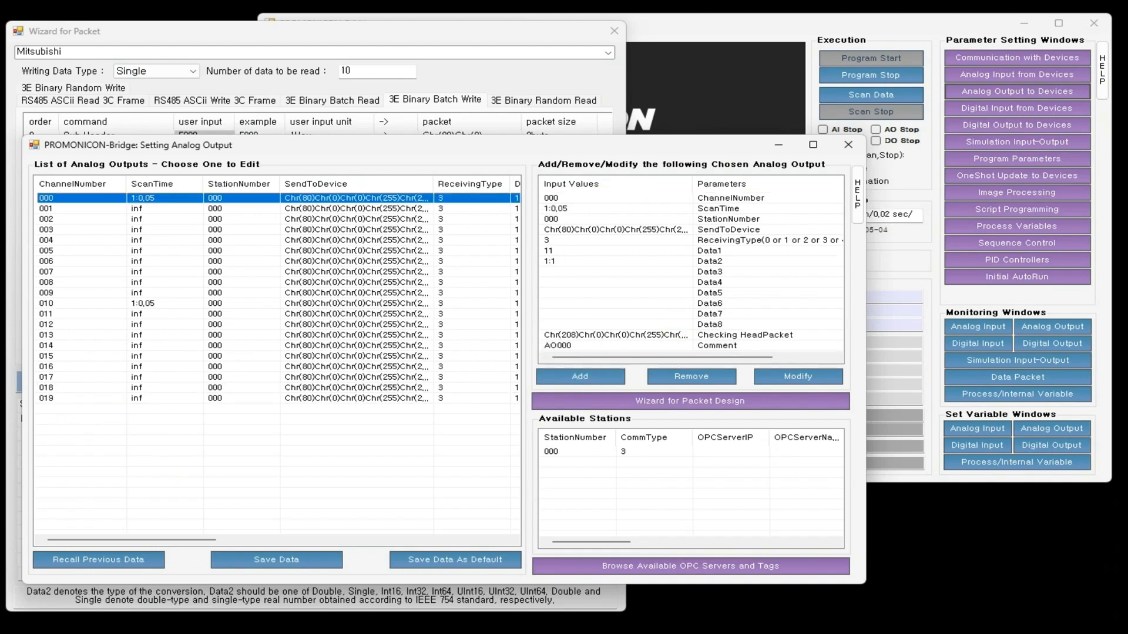
pyautogui.click(83, 293)
pyautogui.click(82, 303)
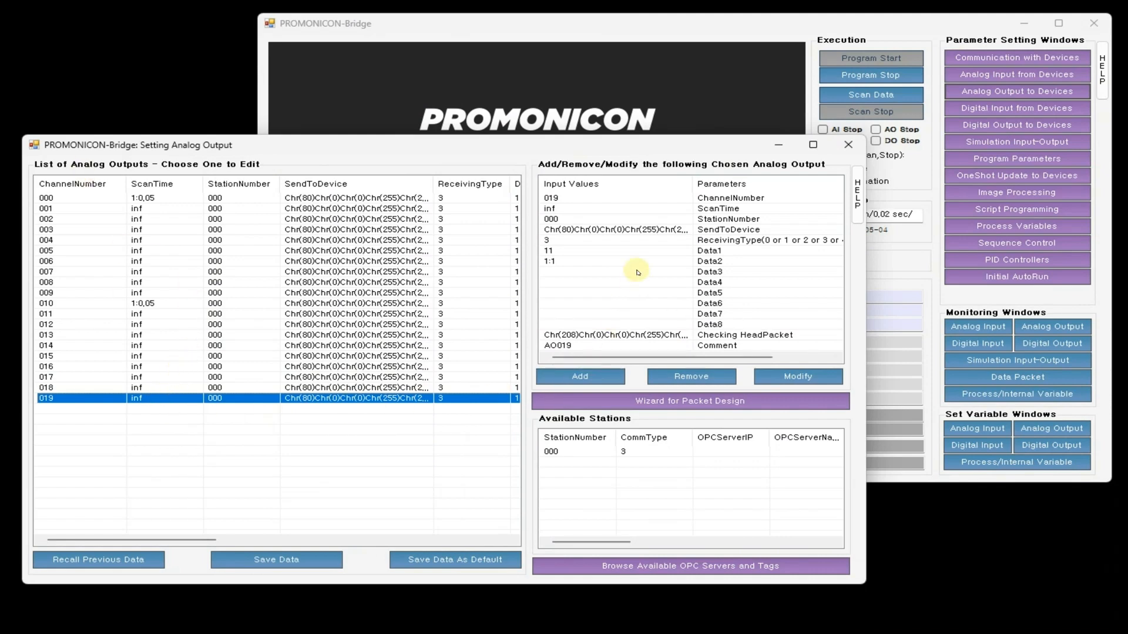
# Step: Based on channel 019's settings, set the channel number to 020 and the ScanTime to 1:0,05, keeping station number 000
pyautogui.click(590, 202)
pyautogui.click(599, 201)
pyautogui.write('020')
pyautogui.press('Return')
pyautogui.click(585, 212)
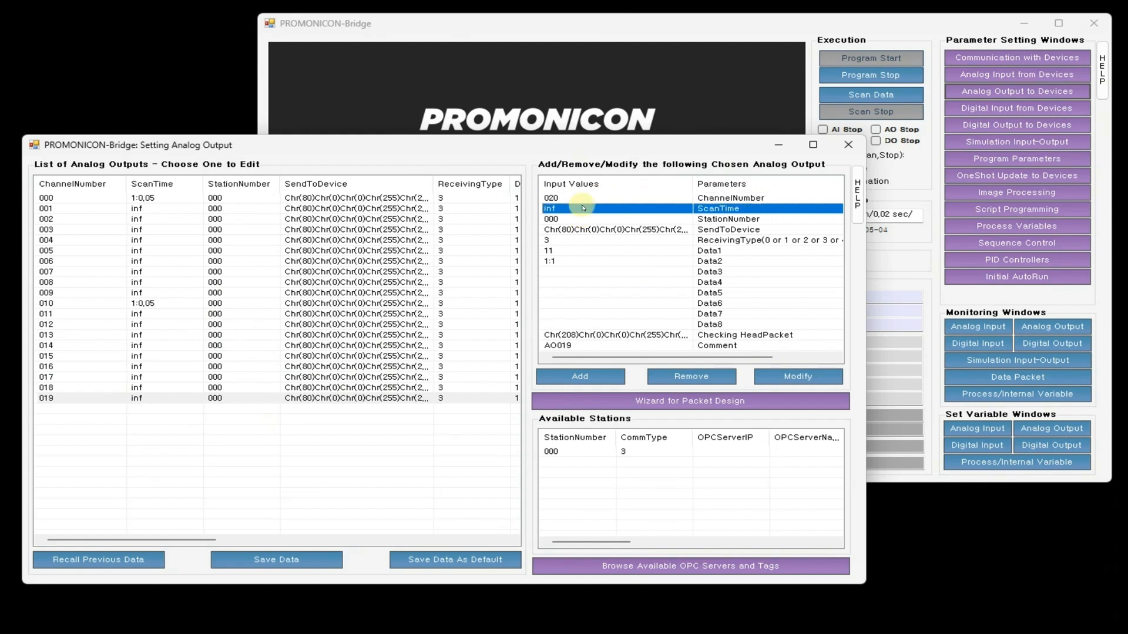
pyautogui.click(586, 211)
pyautogui.write('1:0,05')
pyautogui.press('Return')
pyautogui.click(584, 219)
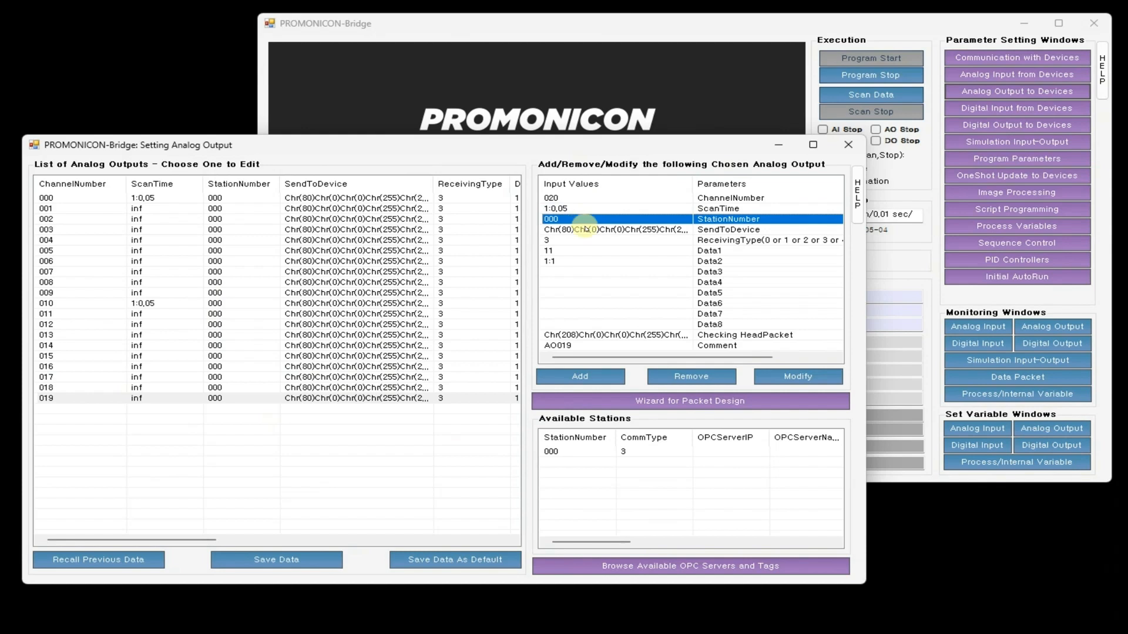
# Step: Open the packet design wizard and choose Mitsubishi's 3E Binary Random Write packet with the Int16 data type
pyautogui.click(579, 401)
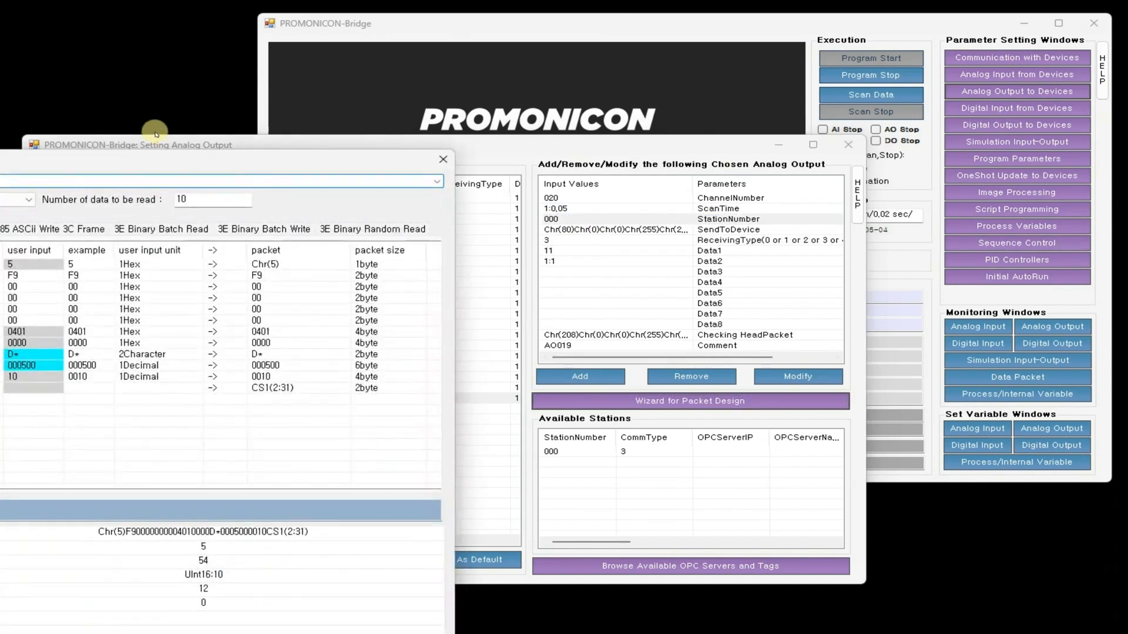
pyautogui.moveTo(156, 144); pyautogui.dragTo(329, 29)
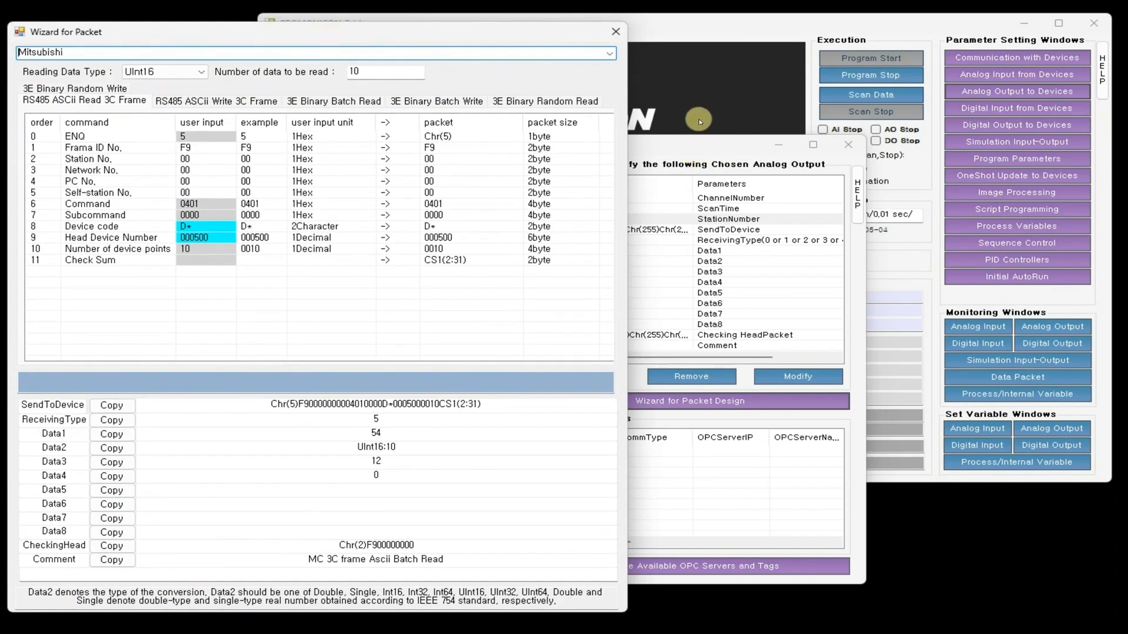
pyautogui.click(611, 54)
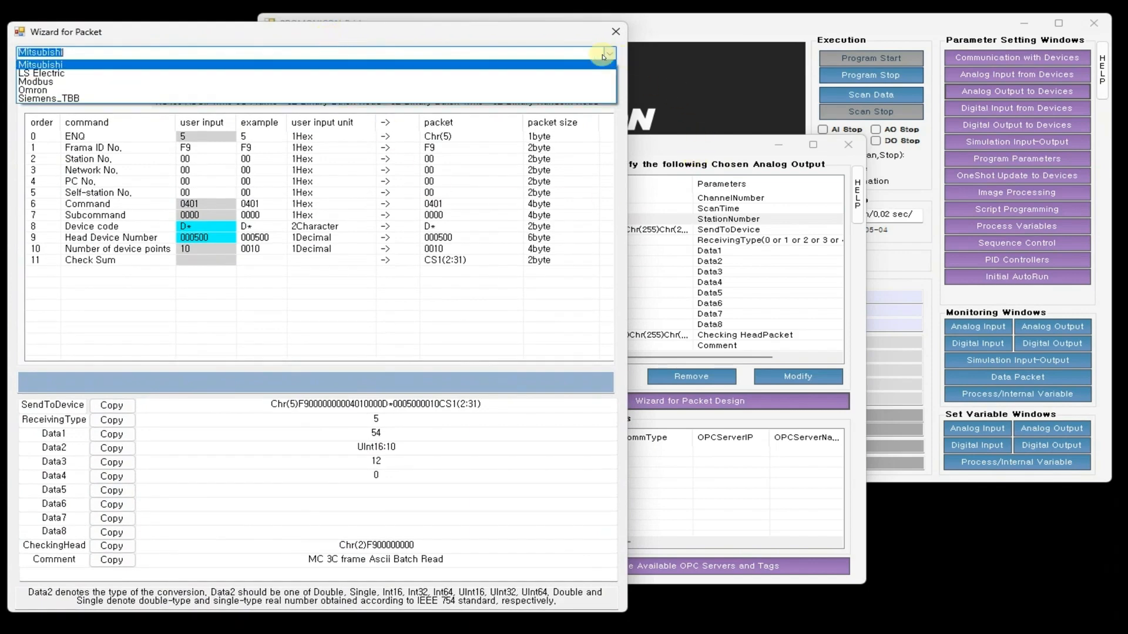
pyautogui.click(327, 65)
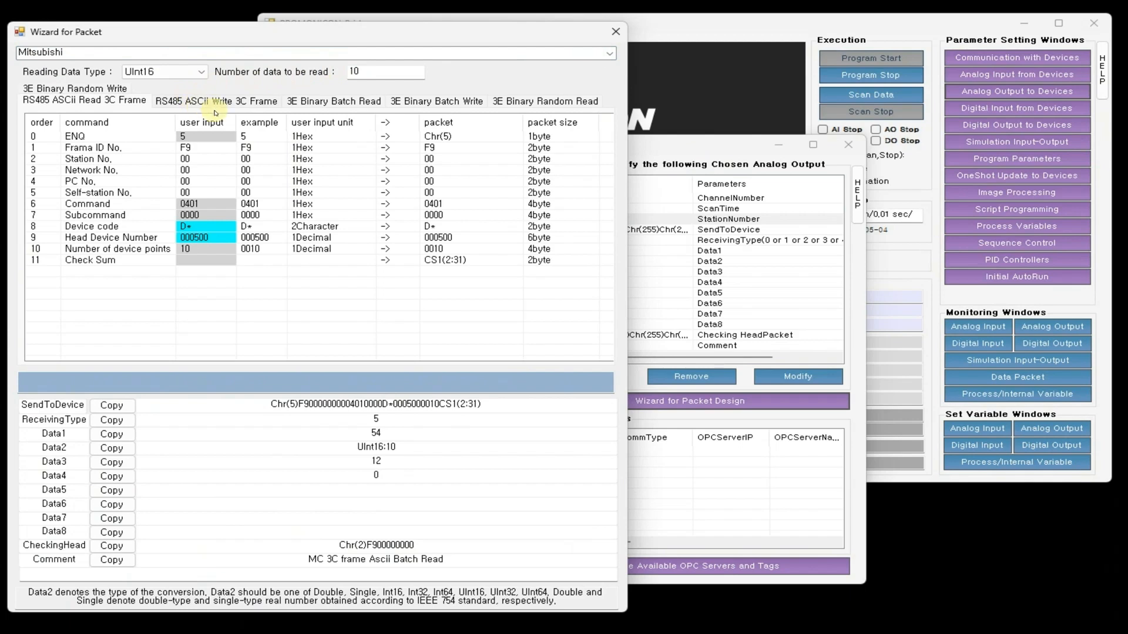
pyautogui.click(76, 89)
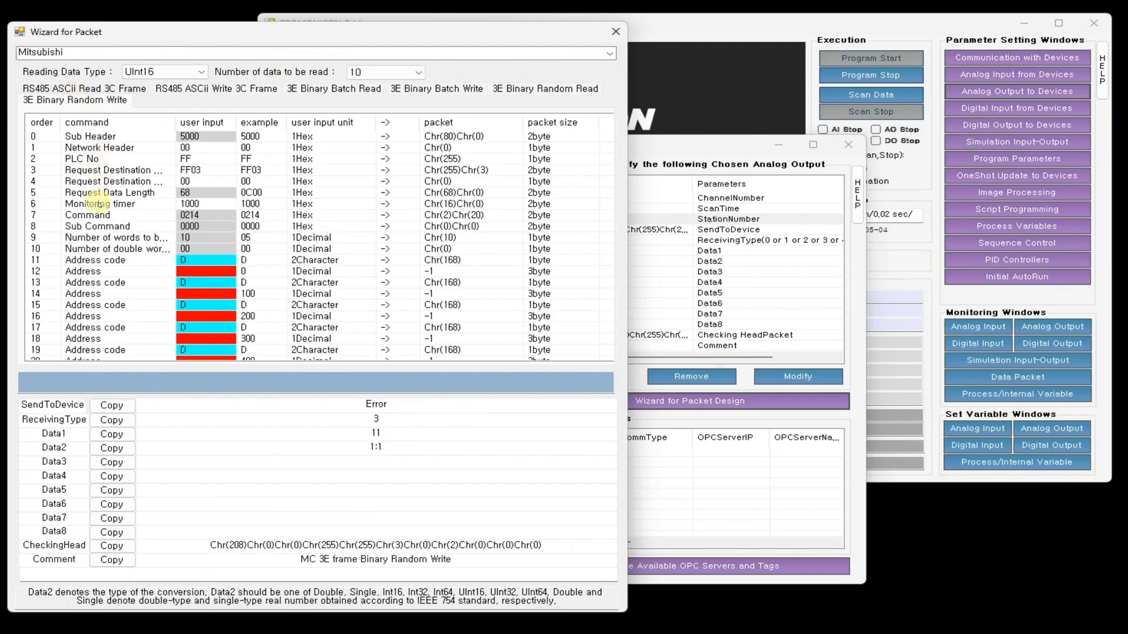
pyautogui.click(203, 72)
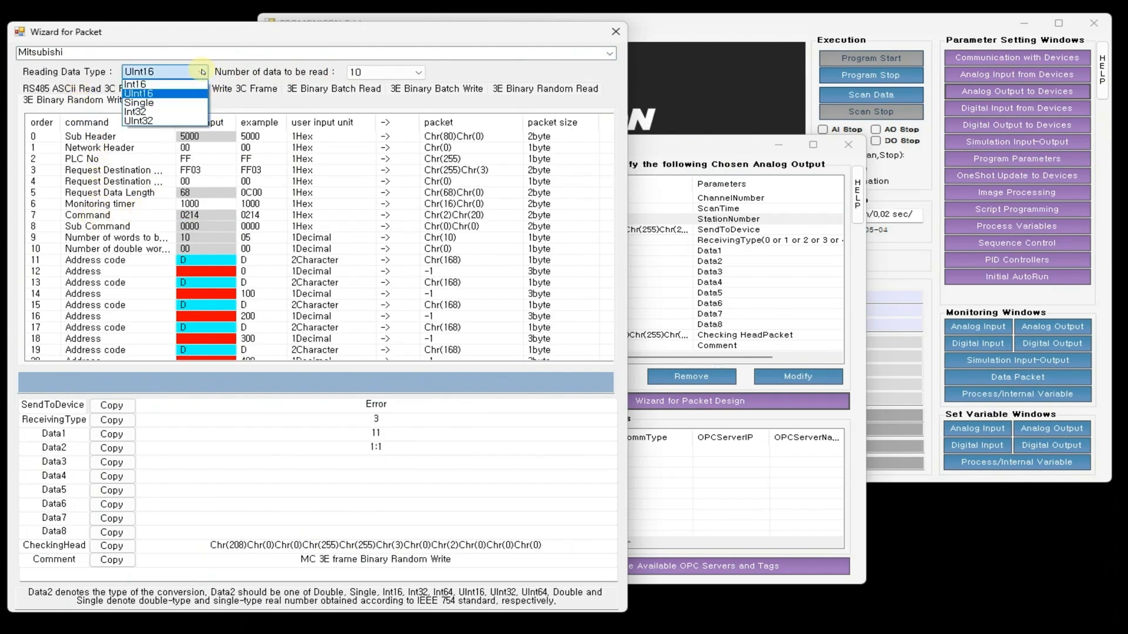
pyautogui.click(176, 84)
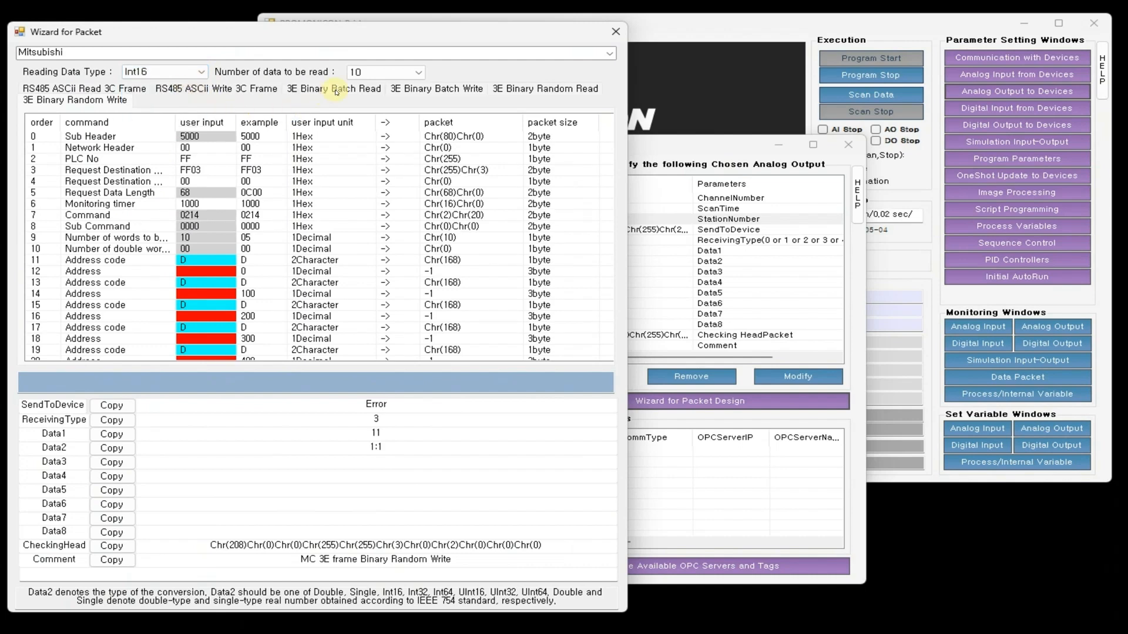
# Step: Set the number of data in the Int16 random write packet to 5
pyautogui.click(391, 72)
pyautogui.scroll(2, 379, 101)
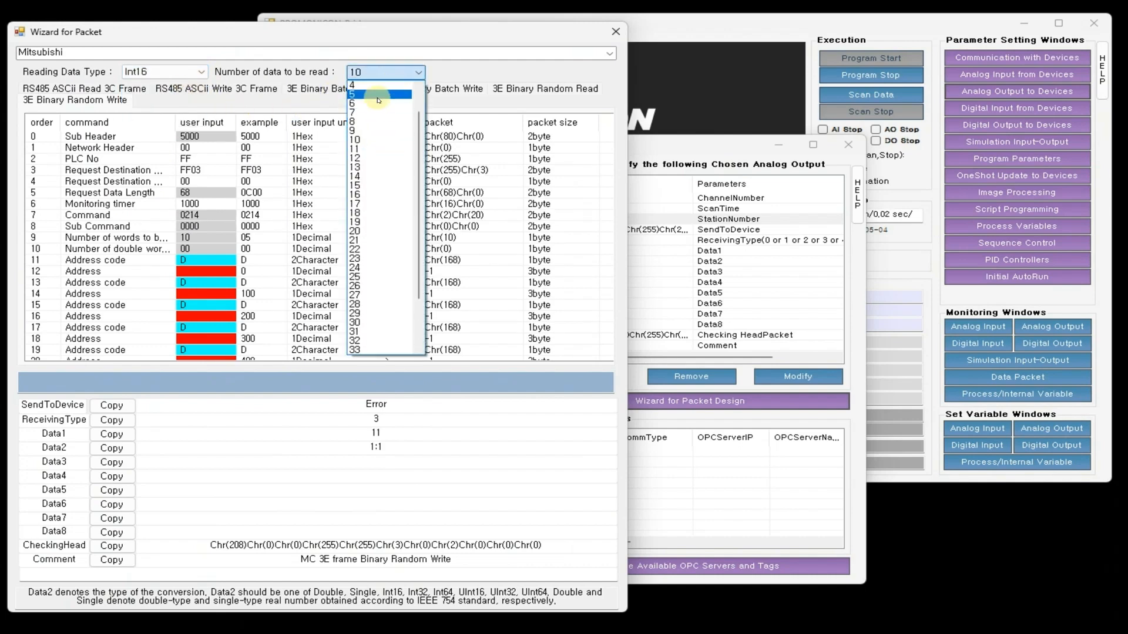
pyautogui.click(379, 95)
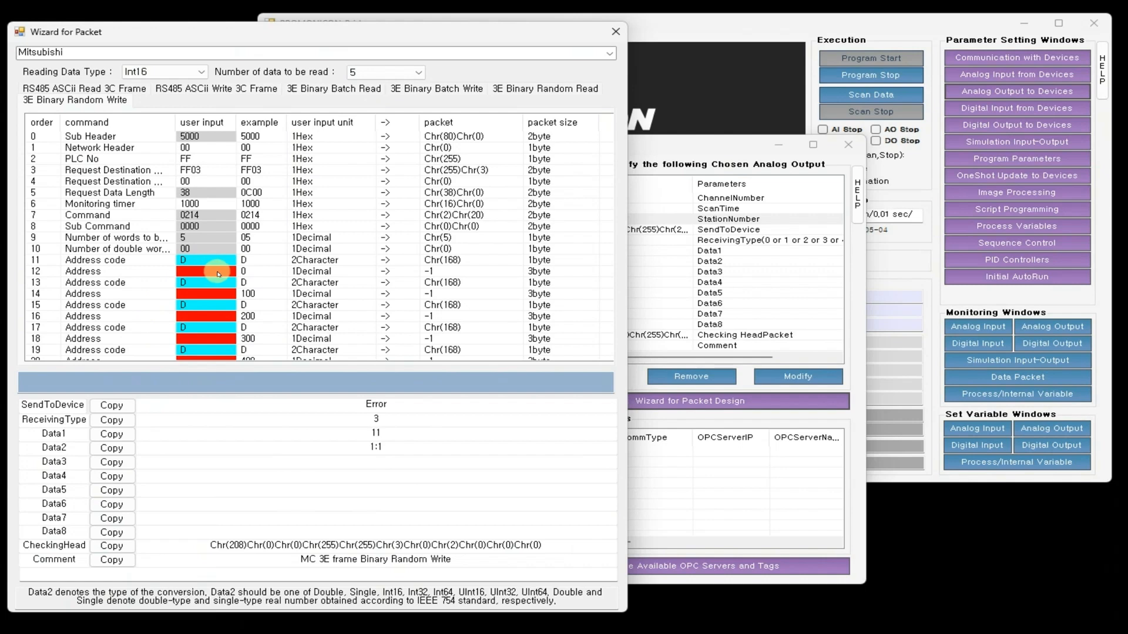
# Step: Enter 002109, 002114 and 002120 as the first three device addresses of the random write packet
pyautogui.click(218, 273)
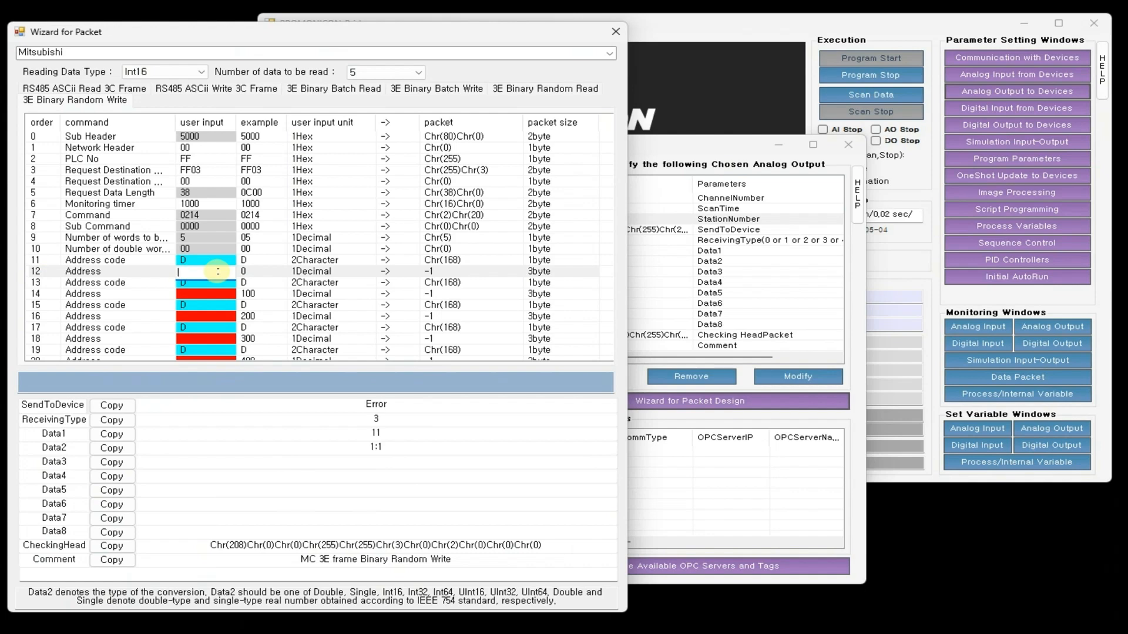
pyautogui.write('002109')
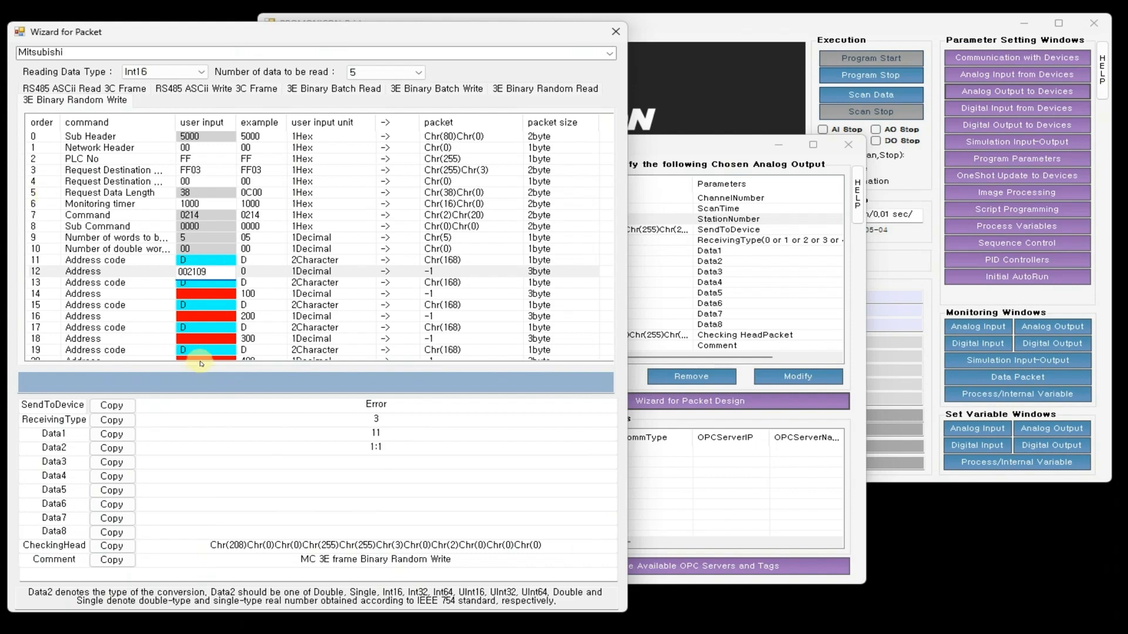
pyautogui.click(202, 295)
pyautogui.write('00')
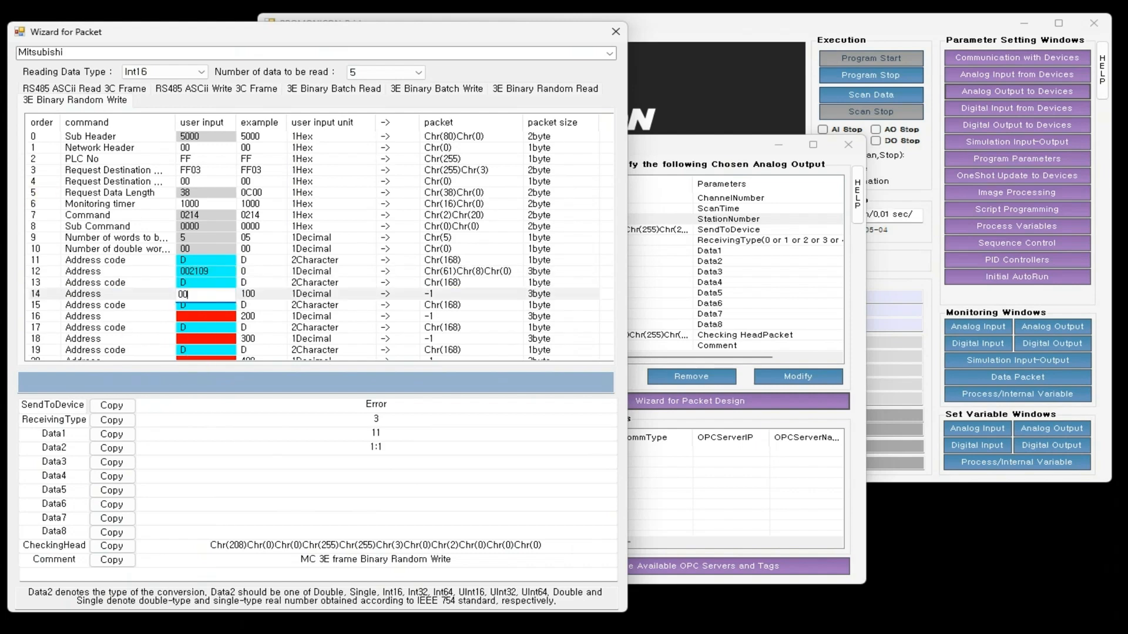
pyautogui.write('2114')
pyautogui.click(206, 318)
pyautogui.write('002120')
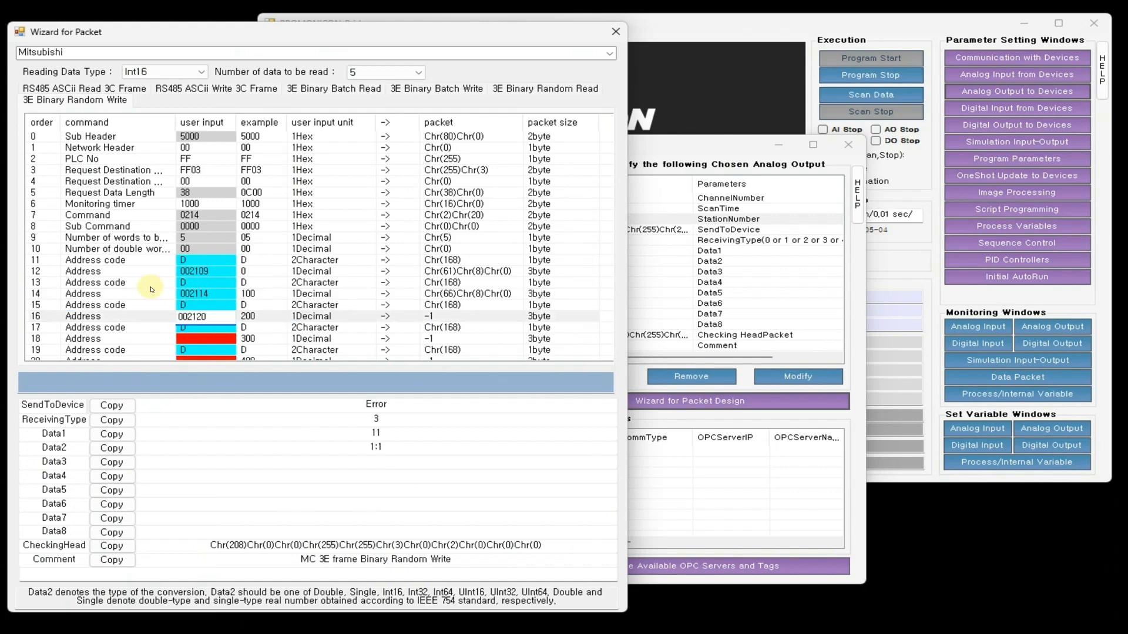
# Step: Enter 002124 and 002103 as the fourth and fifth device addresses of the random write packet
pyautogui.click(200, 339)
pyautogui.write('00')
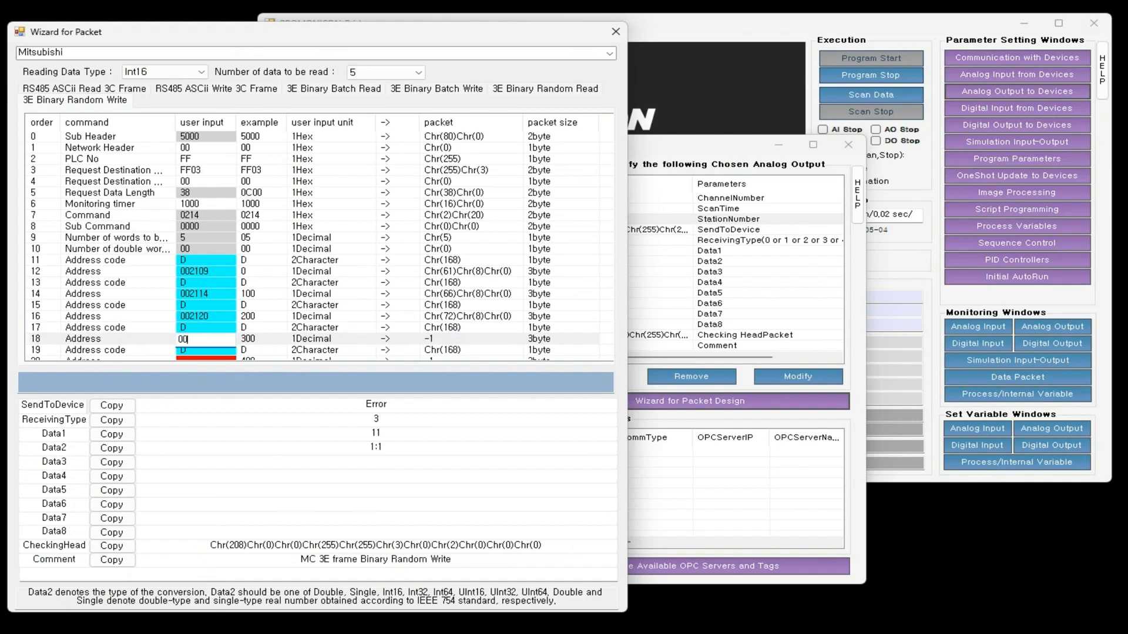
pyautogui.write('2124')
pyautogui.scroll(-1, 305, 308)
pyautogui.click(214, 327)
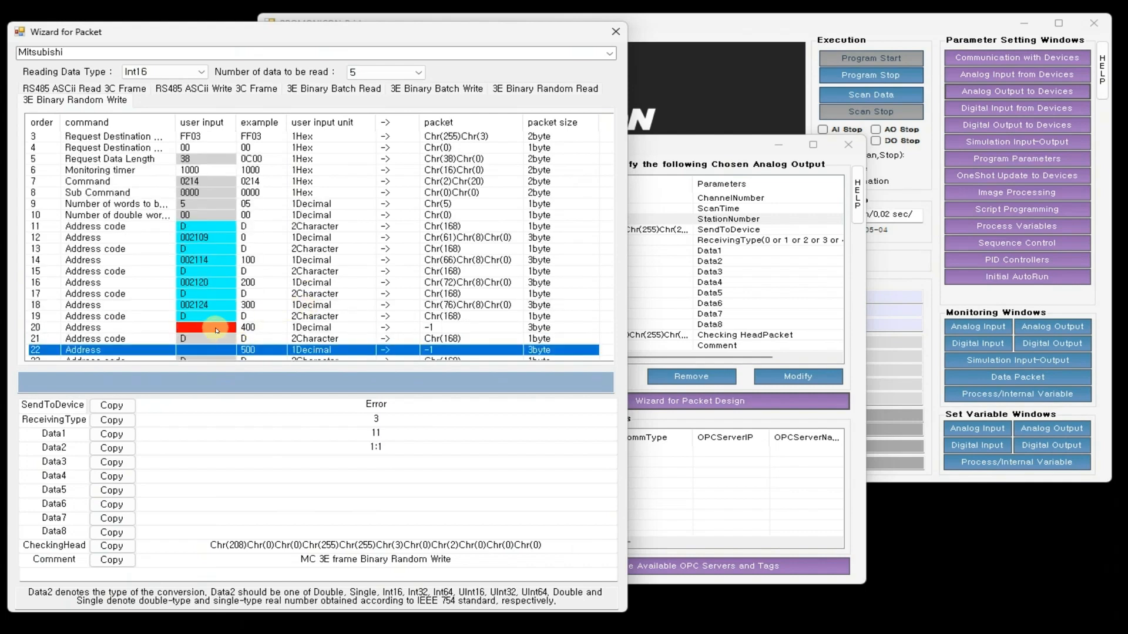
pyautogui.write('002103')
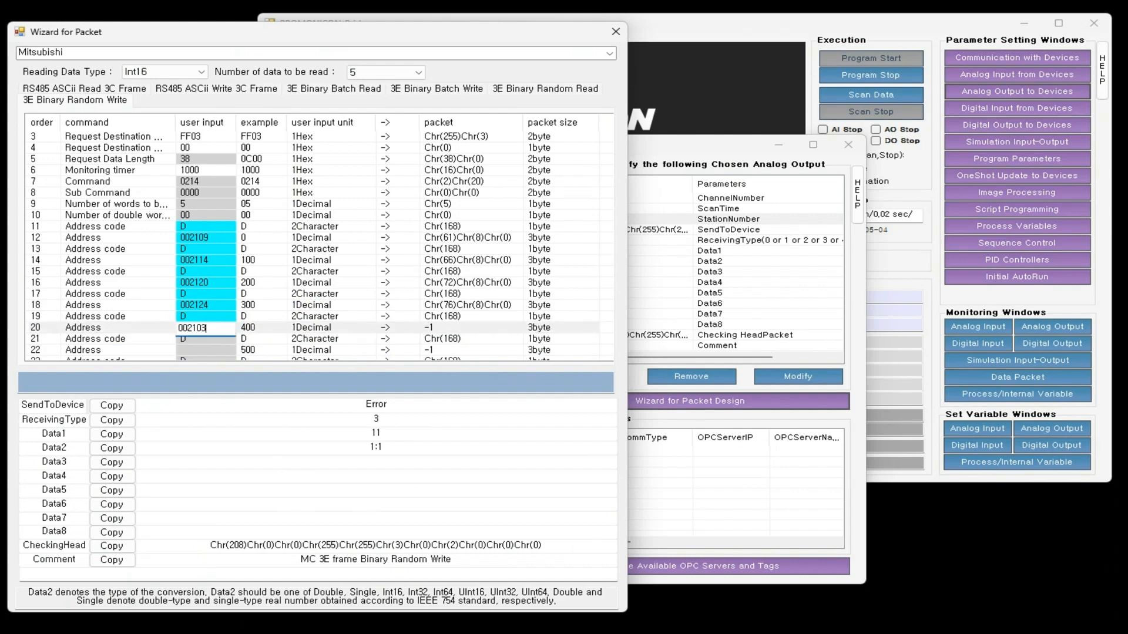
pyautogui.click(382, 326)
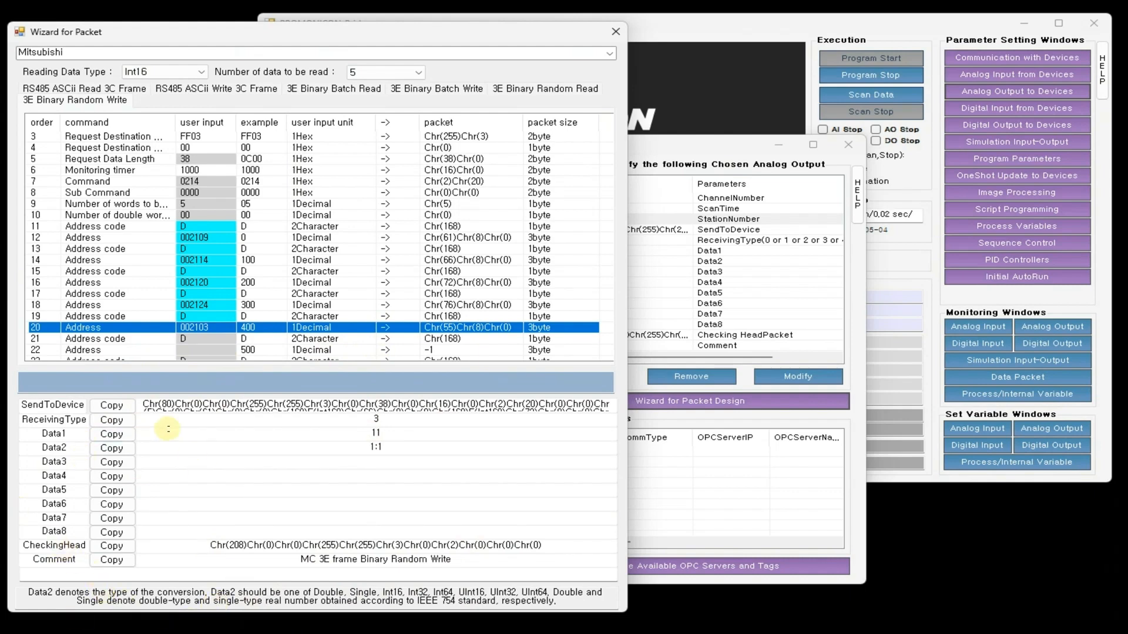
# Step: Copy the wizard's generated SendToDevice and CheckingHead packets into the matching parameters of analog output channel 020
pyautogui.click(112, 405)
pyautogui.click(678, 230)
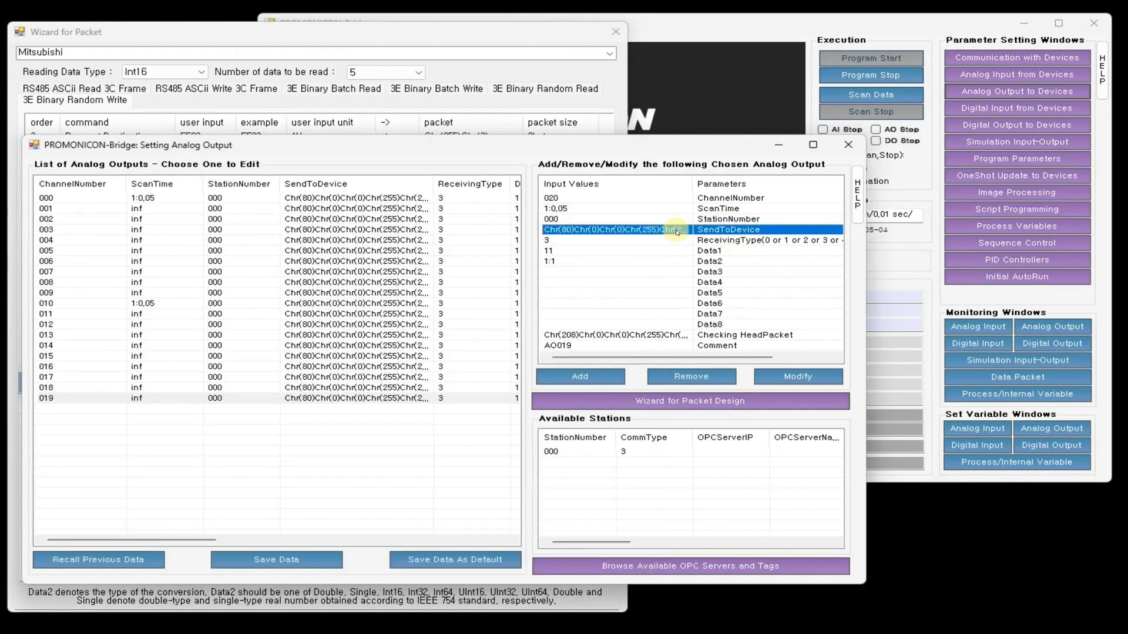
pyautogui.click(111, 421)
pyautogui.click(588, 292)
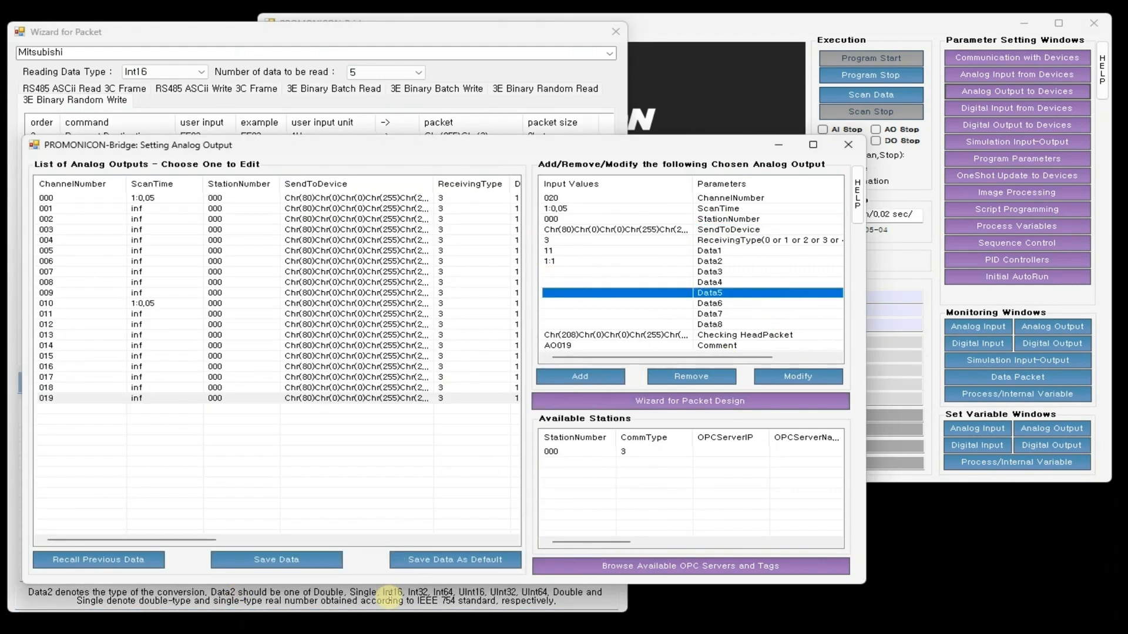
pyautogui.click(388, 594)
pyautogui.click(111, 547)
pyautogui.click(660, 335)
pyautogui.press('Return')
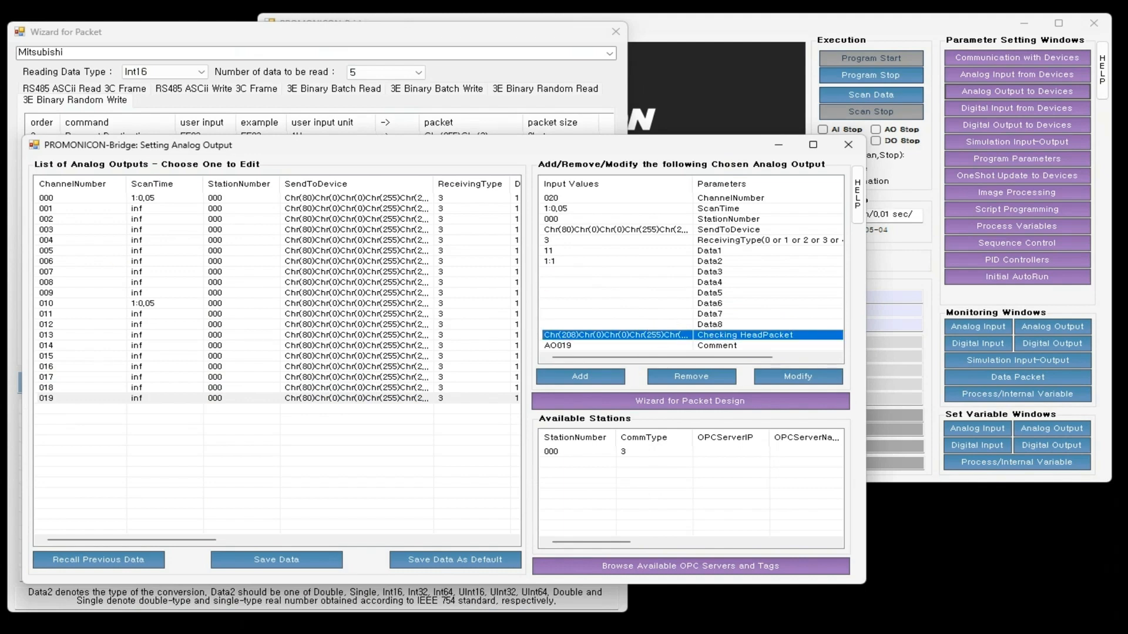
# Step: Set the comment to AO020 and add channel 020 to the analog output list
pyautogui.click(575, 347)
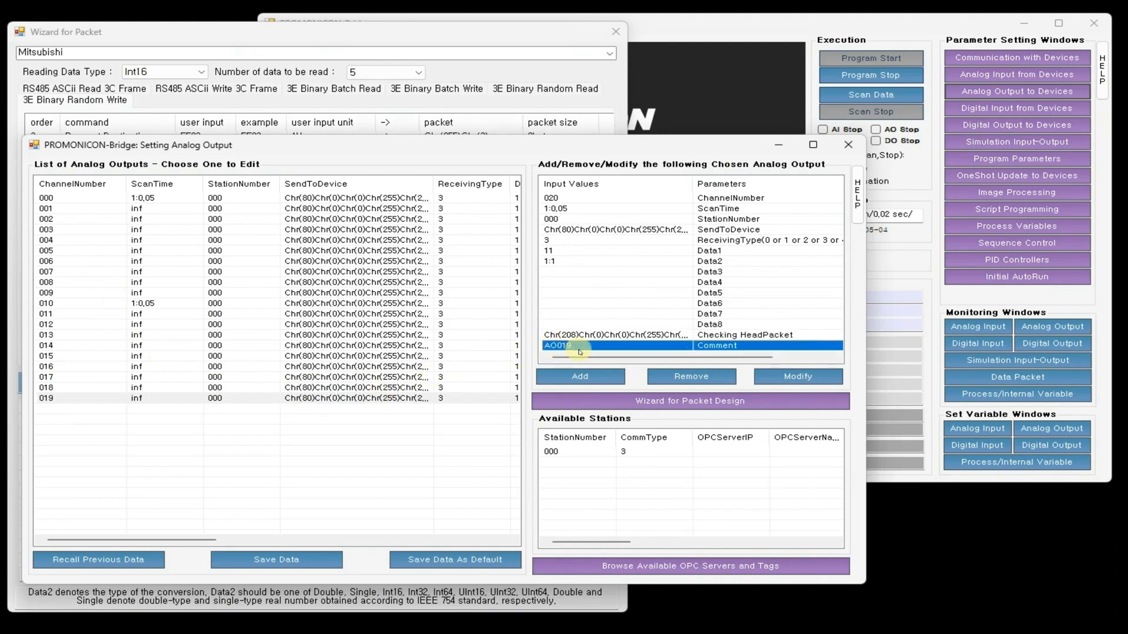
pyautogui.click(585, 347)
pyautogui.press('Right')
pyautogui.hotkey('shift', 'Left')
pyautogui.hotkey('shift', 'Left')
pyautogui.write('20')
pyautogui.press('Return')
pyautogui.click(582, 377)
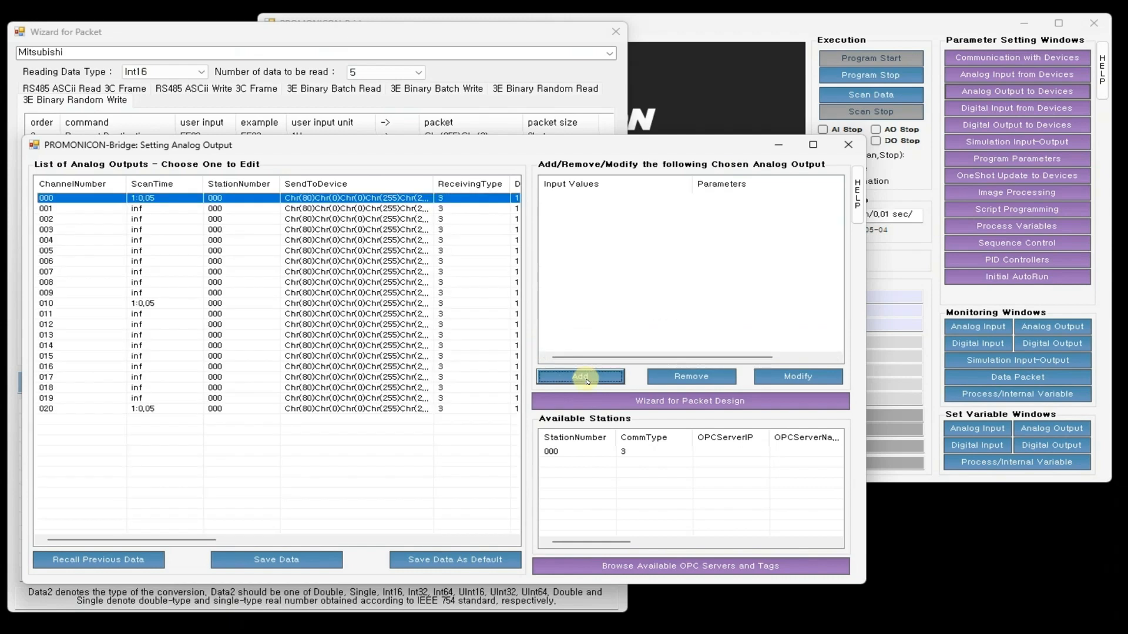
# Step: Based on channel 020's settings, set the channel number to 021 and the ScanTime to inf
pyautogui.click(141, 408)
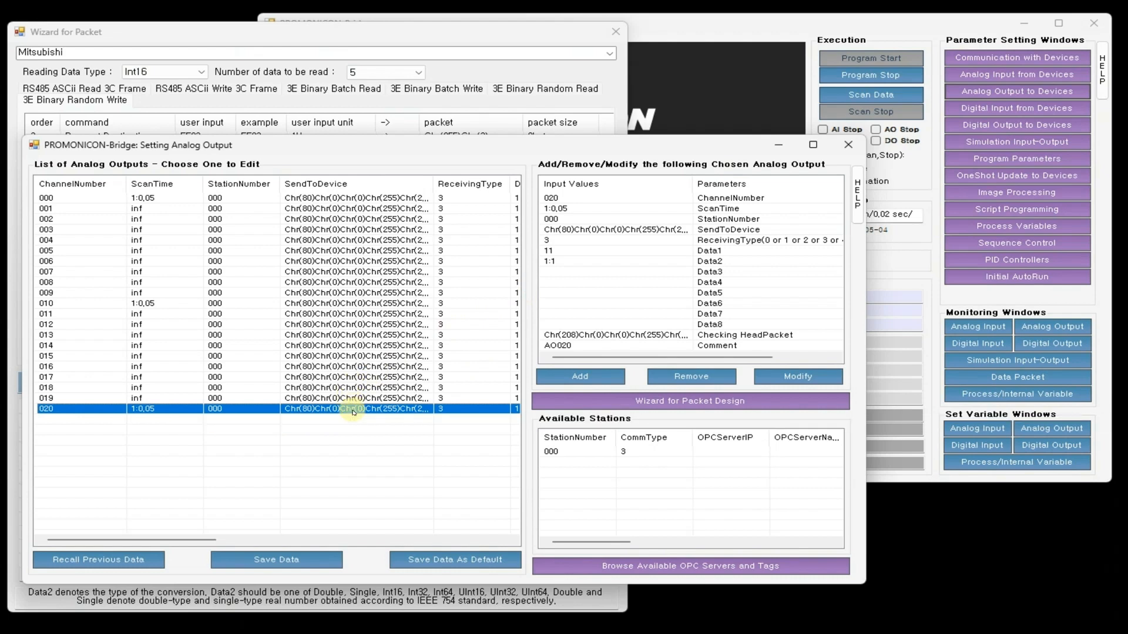
pyautogui.click(597, 199)
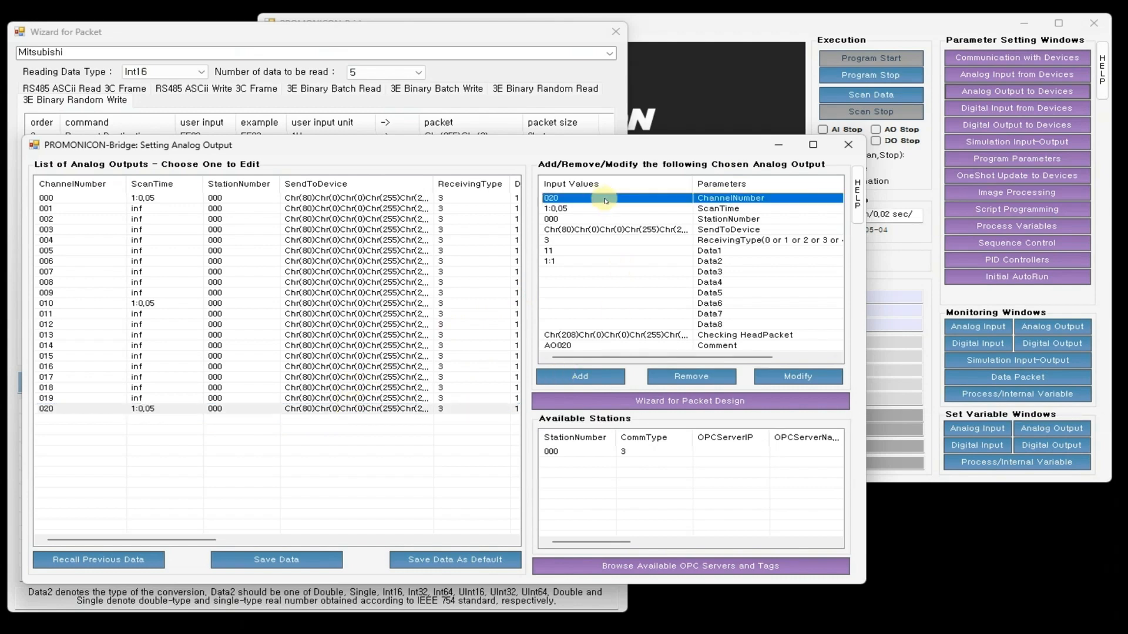
pyautogui.click(605, 201)
pyautogui.press('Right')
pyautogui.press('BackSpace')
pyautogui.write('1')
pyautogui.press('Return')
pyautogui.click(606, 211)
pyautogui.click(606, 209)
pyautogui.write('inf')
pyautogui.press('Return')
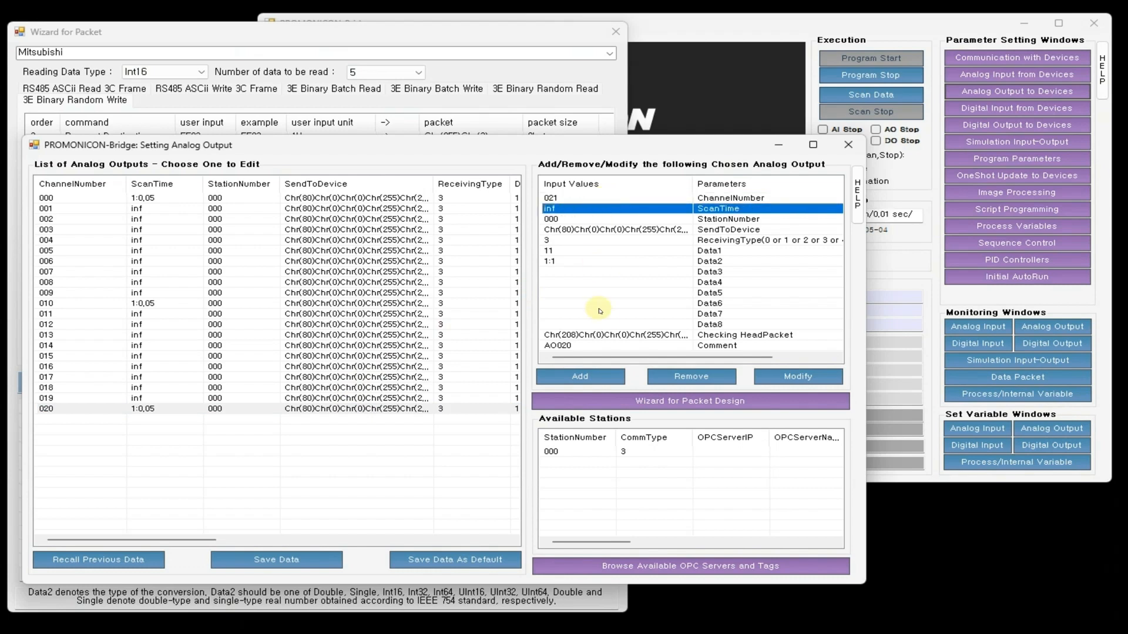
# Step: Set the comment to AO021 and add channel 021 to the analog output list
pyautogui.click(615, 346)
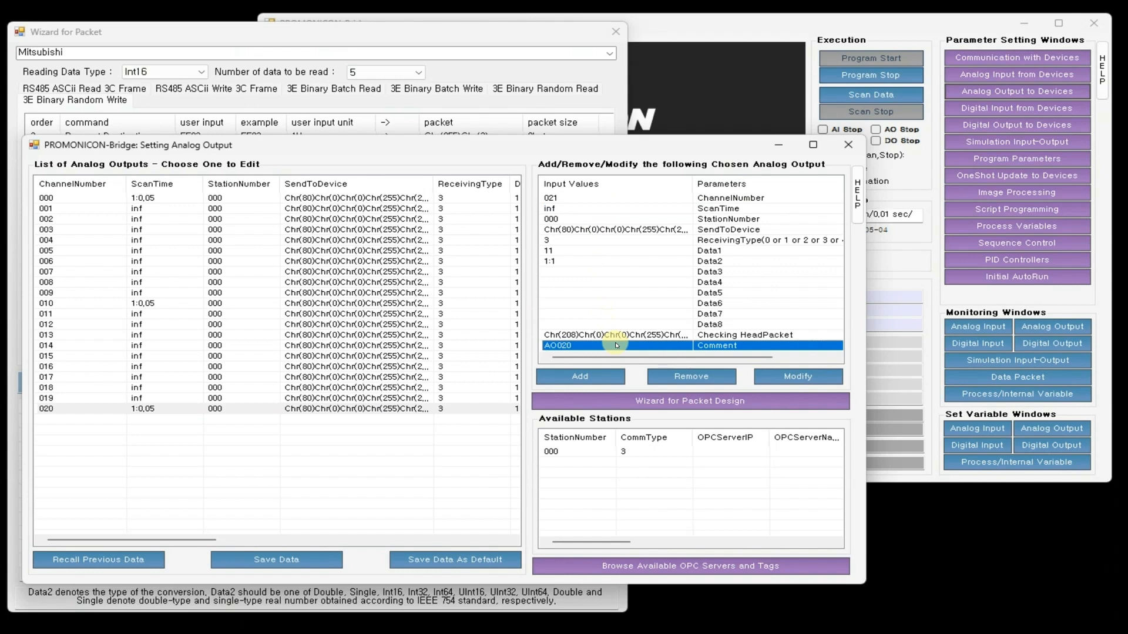
pyautogui.click(617, 346)
pyautogui.press('BackSpace')
pyautogui.write('1')
pyautogui.press('Return')
pyautogui.click(580, 376)
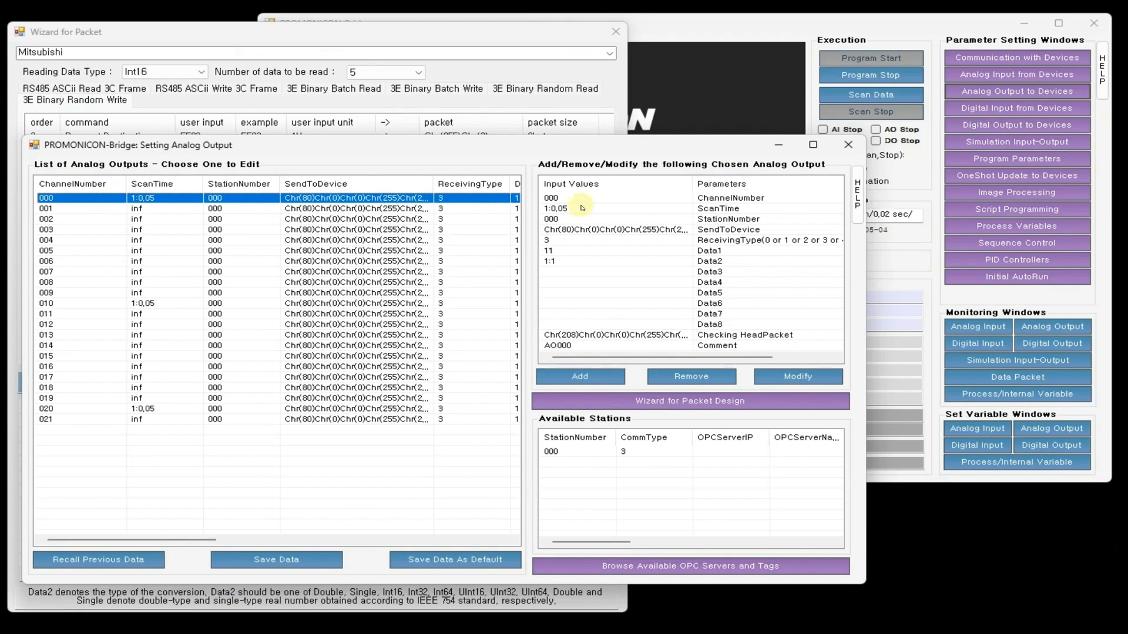
# Step: Add analog output channel 022 with the comment AO022, based on channel 021's settings
pyautogui.click(141, 418)
pyautogui.click(589, 198)
pyautogui.press('BackSpace')
pyautogui.write('2')
pyautogui.press('Return')
pyautogui.click(616, 347)
pyautogui.write('AO022')
pyautogui.press('Return')
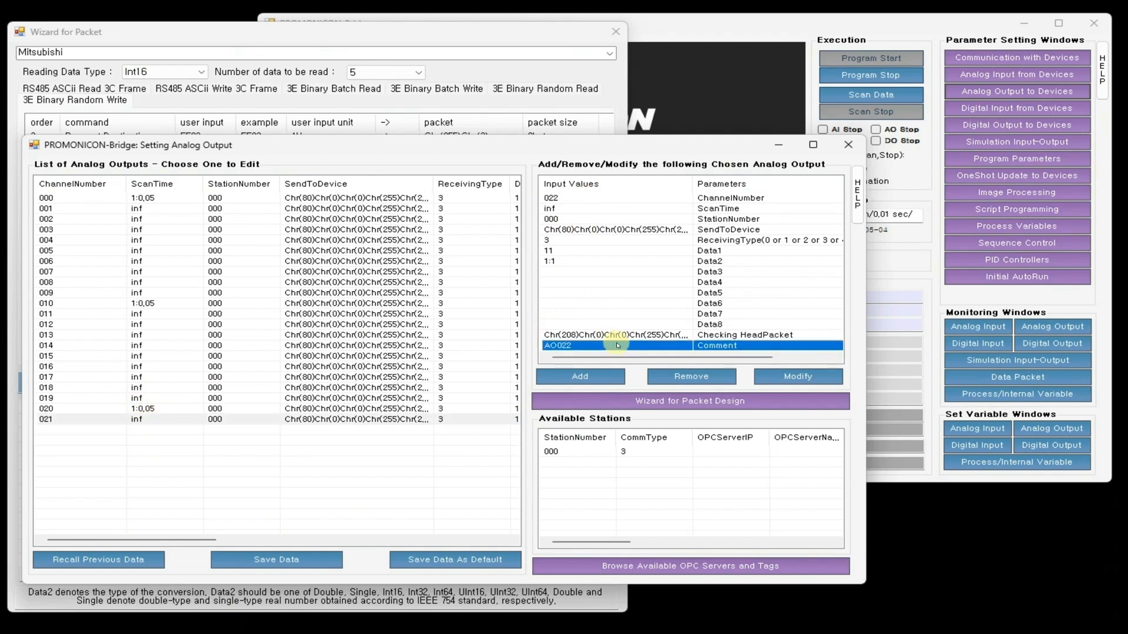
pyautogui.click(580, 376)
# Step: Add analog output channel 023 with the comment AO023, based on channel 022's settings
pyautogui.click(141, 429)
pyautogui.click(573, 198)
pyautogui.write('023')
pyautogui.press('Return')
pyautogui.click(599, 347)
pyautogui.write('AO023')
pyautogui.press('Return')
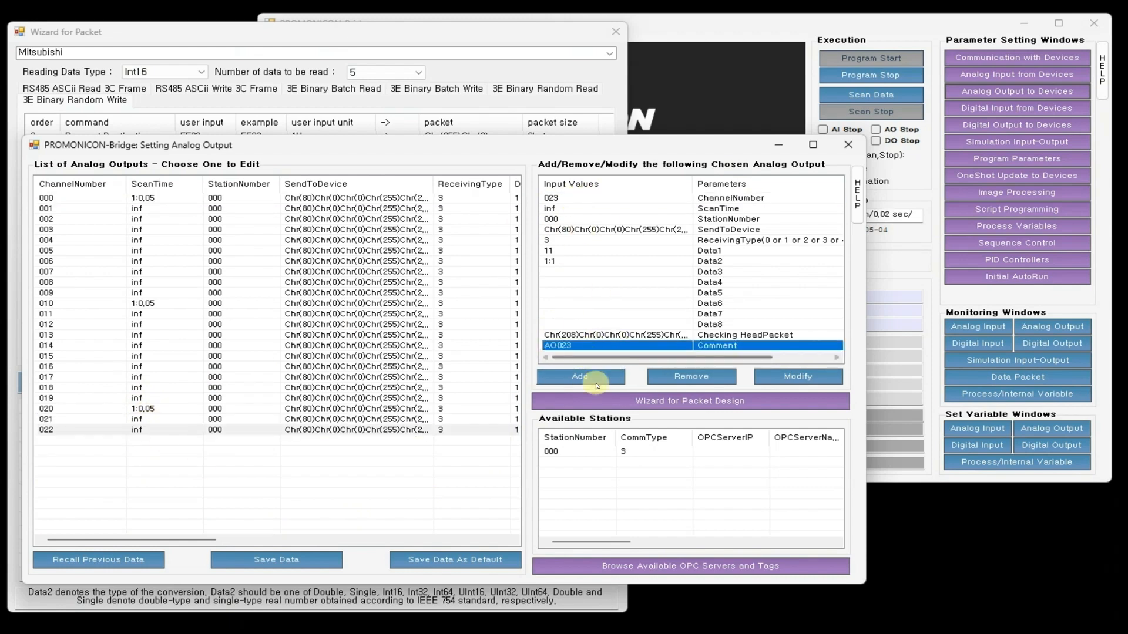
pyautogui.click(586, 376)
# Step: Add analog output channel 024 with the comment AO024, based on channel 023's settings
pyautogui.click(141, 440)
pyautogui.click(584, 198)
pyautogui.write('024')
pyautogui.press('Return')
pyautogui.click(606, 346)
pyautogui.write('AO024')
pyautogui.press('Return')
pyautogui.click(581, 375)
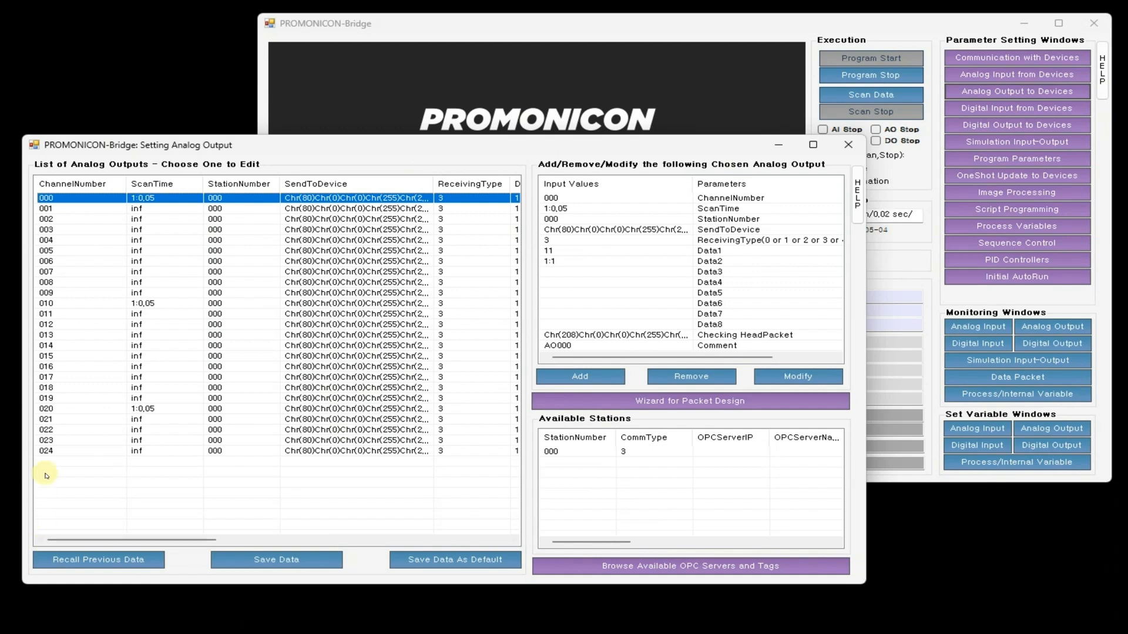
# Step: Based on channel 024's settings, set the channel number to 025 and the ScanTime to 1:0,05, keeping station number 000
pyautogui.click(56, 453)
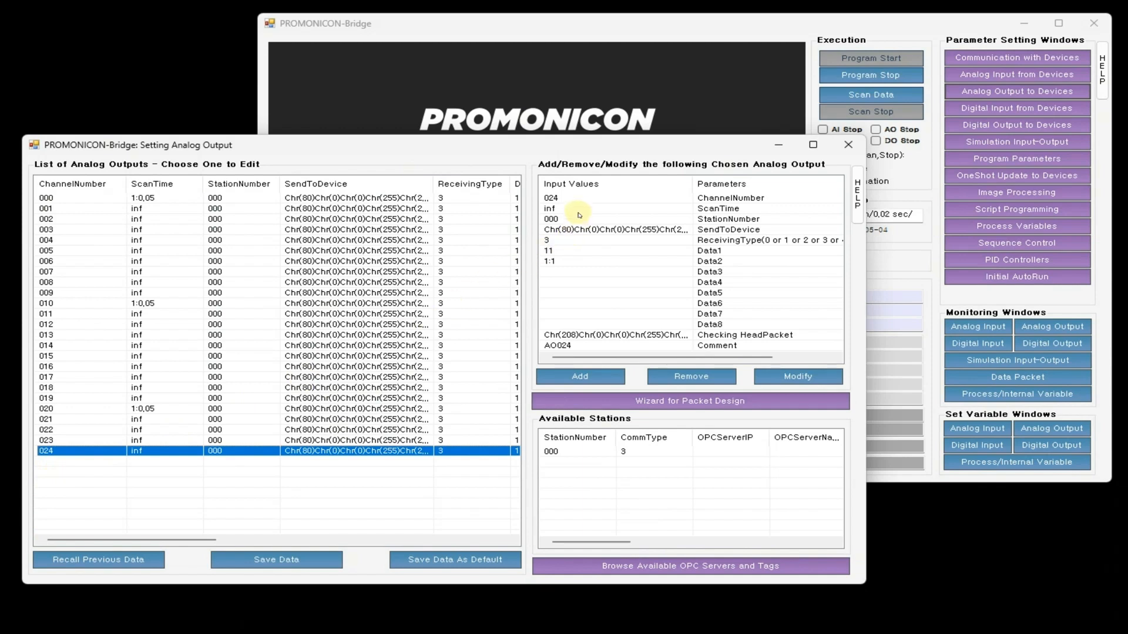
pyautogui.click(598, 200)
pyautogui.click(598, 202)
pyautogui.press('Right')
pyautogui.hotkey('shift', 'Left')
pyautogui.write('5')
pyautogui.press('Return')
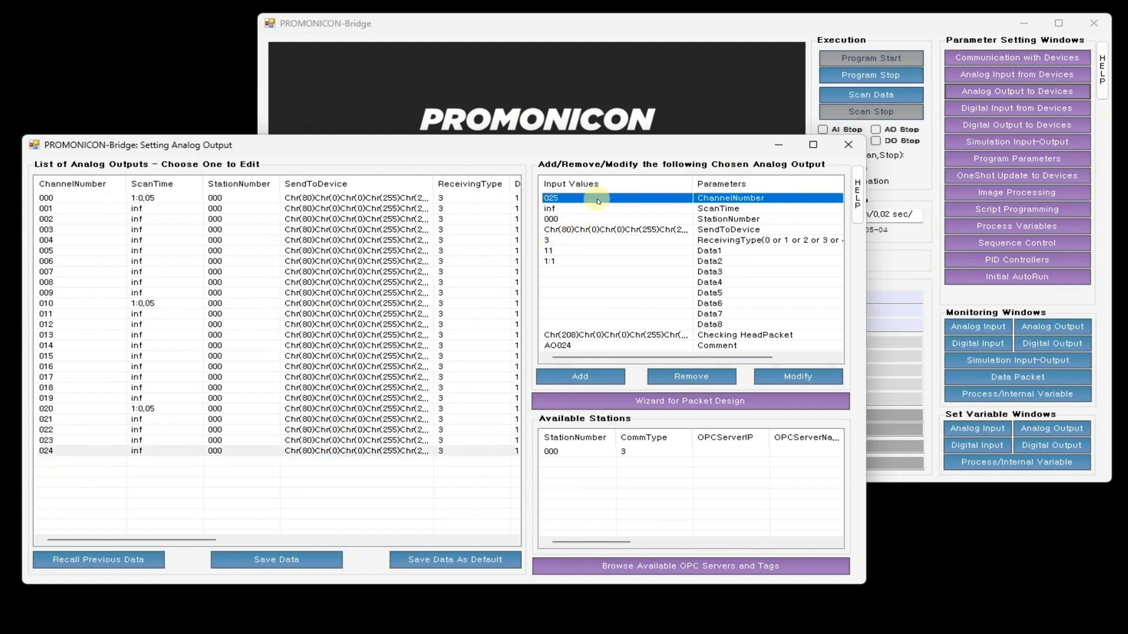
pyautogui.click(623, 210)
pyautogui.click(624, 210)
pyautogui.write('1:0,05')
pyautogui.press('Return')
pyautogui.click(630, 220)
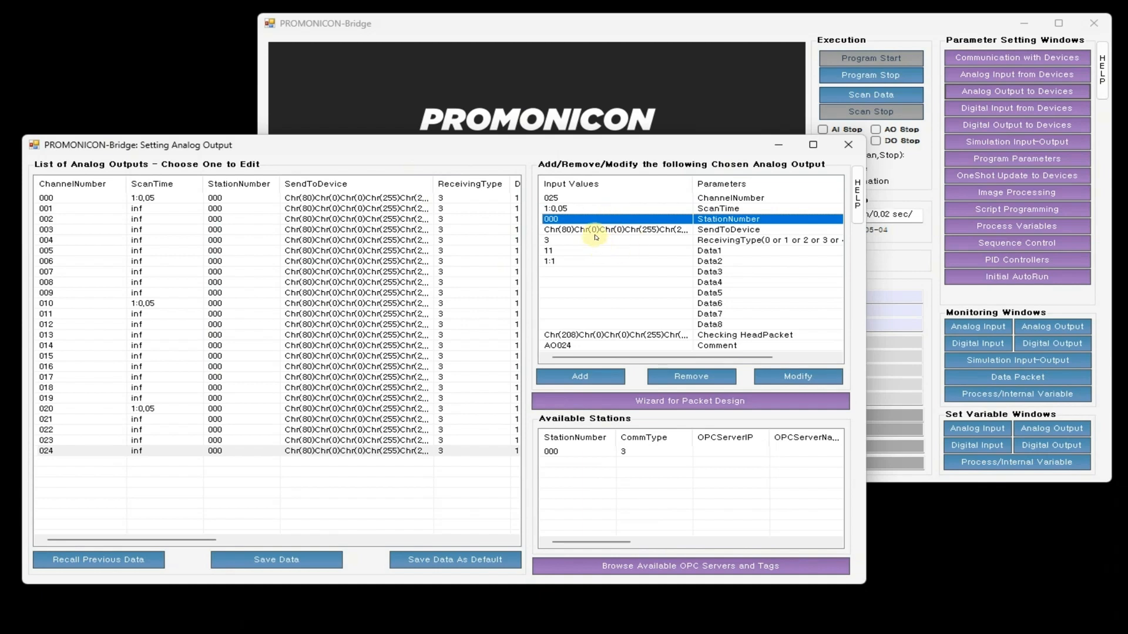
# Step: Open the packet design wizard and configure Mitsubishi's 3E Binary Random Write packet for 5 data of type Single
pyautogui.click(634, 405)
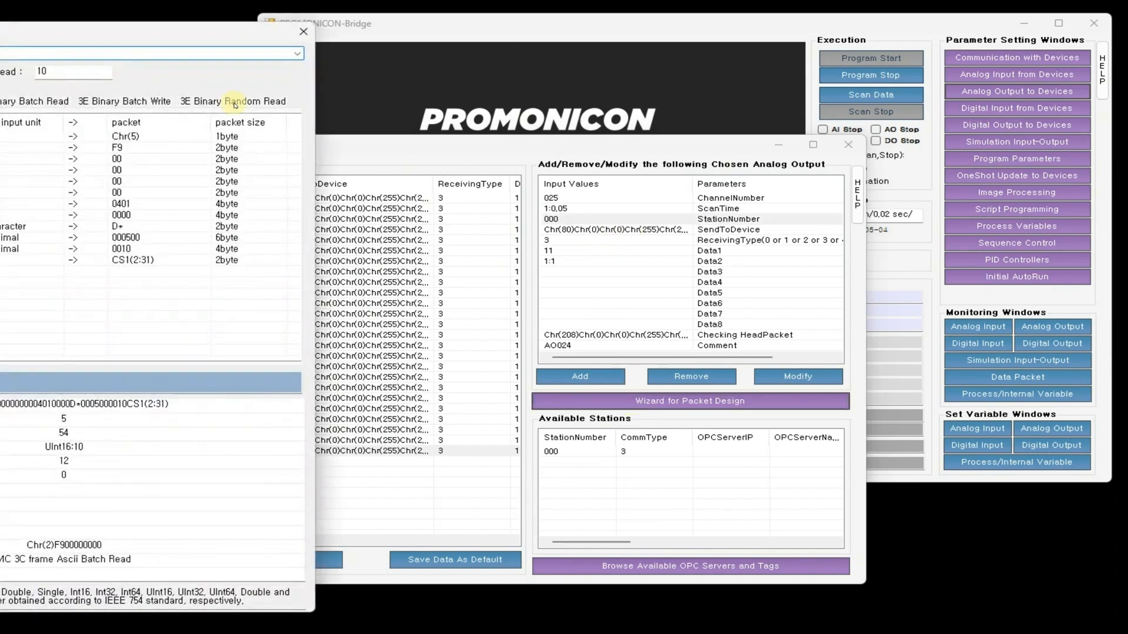
pyautogui.moveTo(137, 50); pyautogui.dragTo(445, 41)
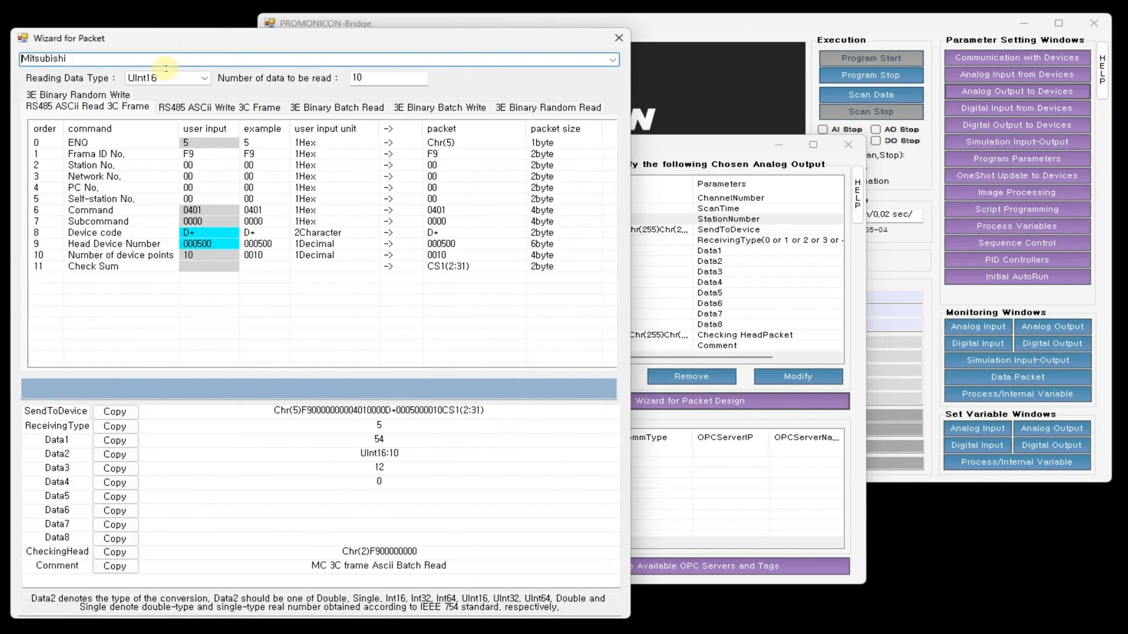
pyautogui.click(54, 96)
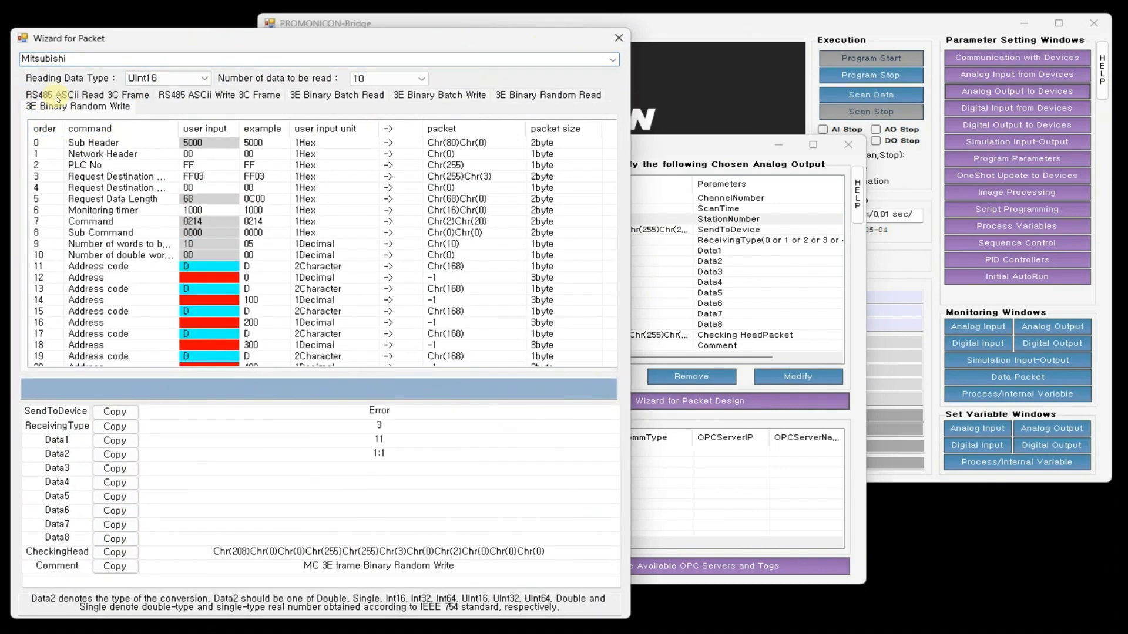
pyautogui.click(187, 78)
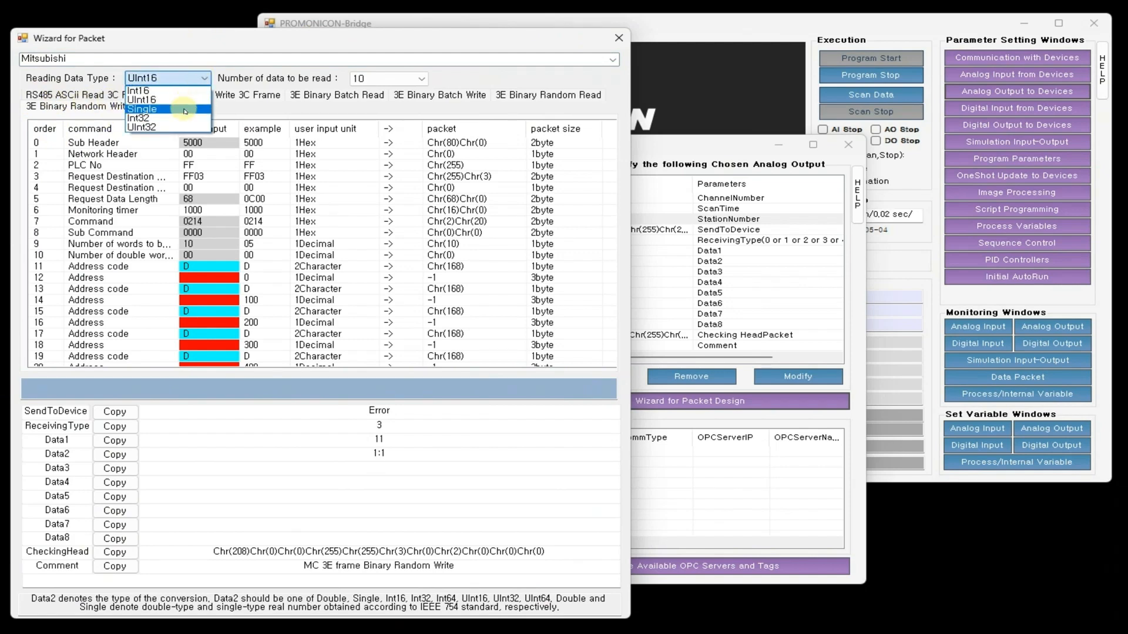
pyautogui.click(185, 110)
pyautogui.click(403, 85)
pyautogui.scroll(3, 403, 89)
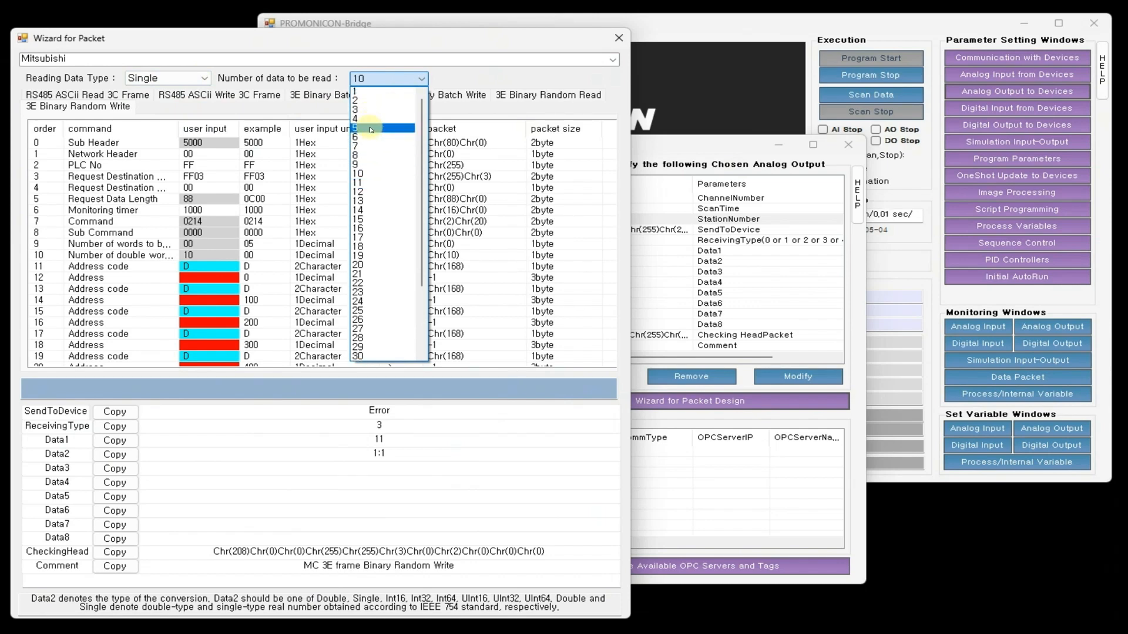
pyautogui.click(371, 129)
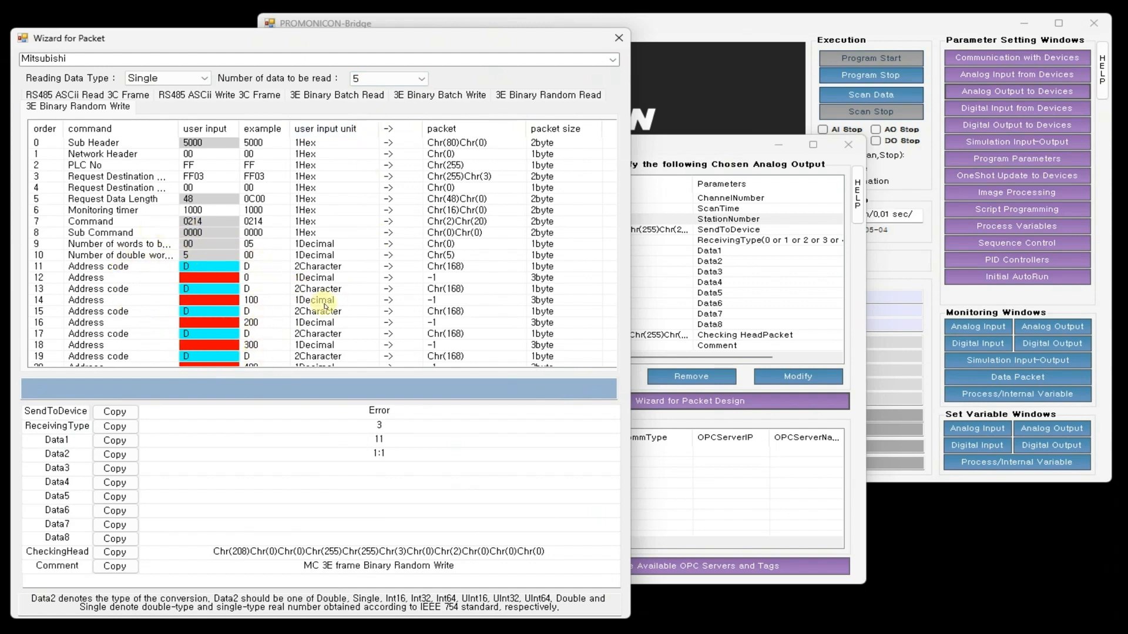
# Step: Enter 002214, 002202, 002206, 002210 and 002216 as the five device addresses of the Random Write packet
pyautogui.click(218, 278)
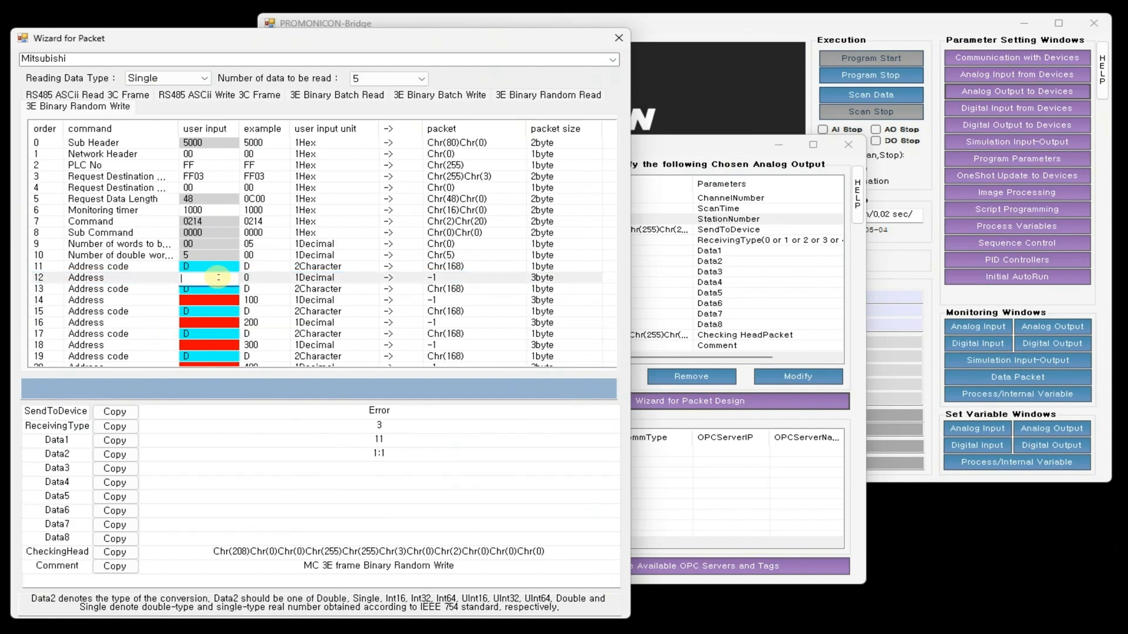
pyautogui.write('002214')
pyautogui.click(220, 301)
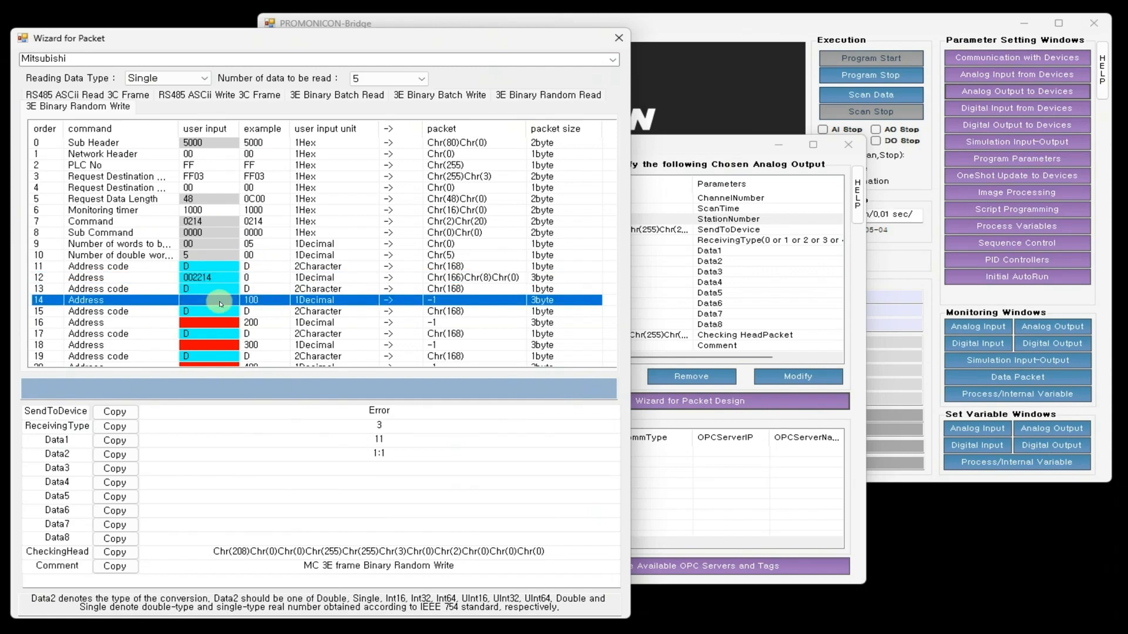
pyautogui.write('002202')
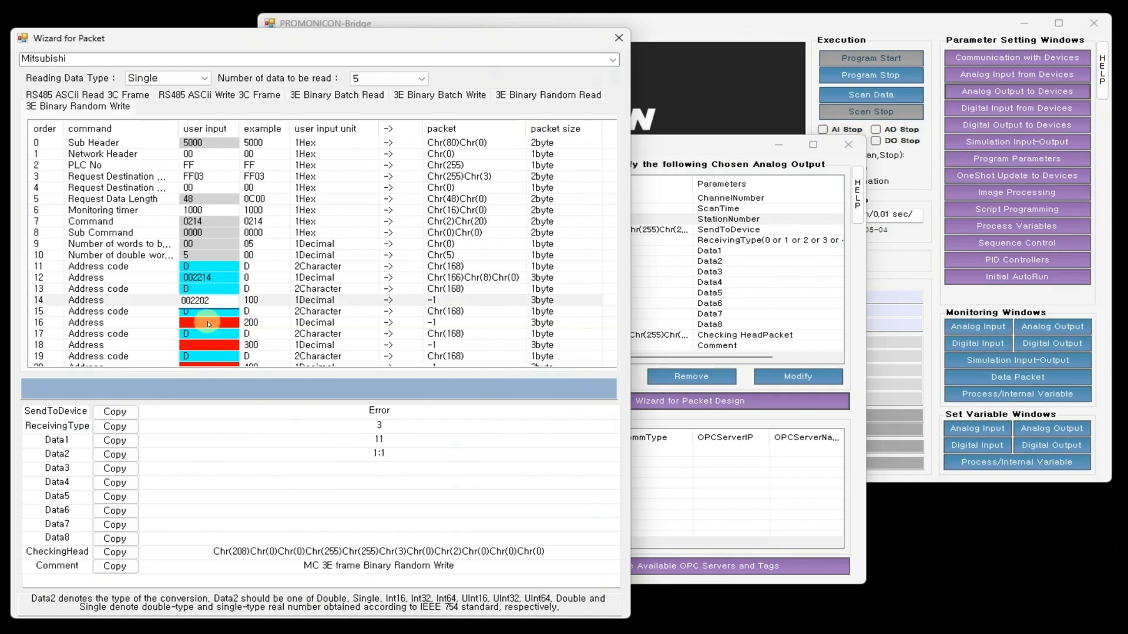
pyautogui.click(208, 323)
pyautogui.write('002206')
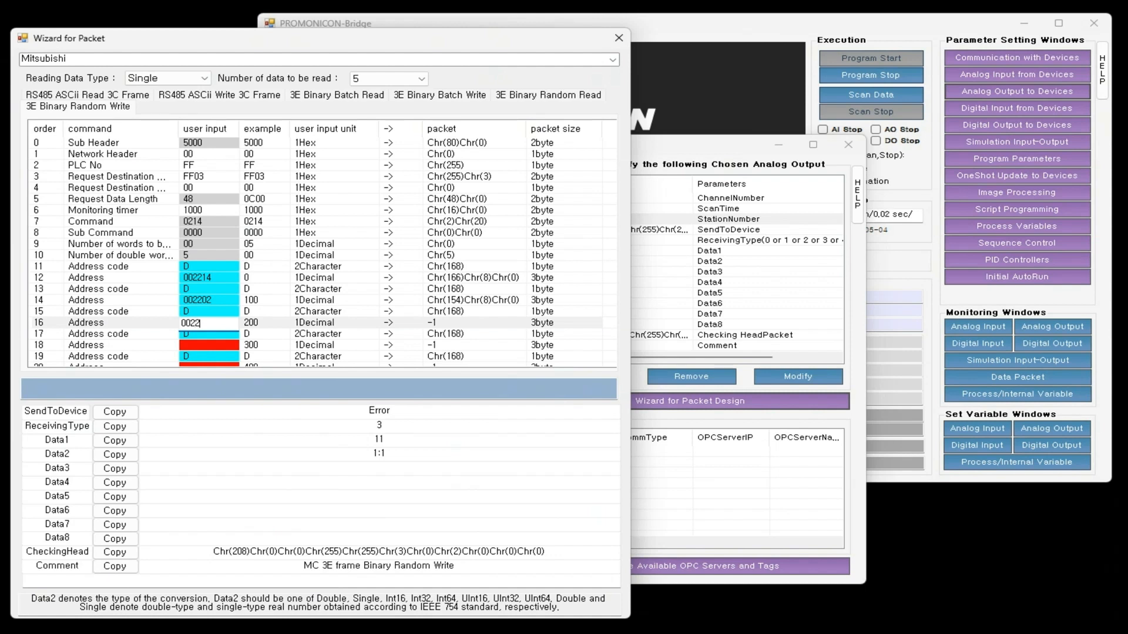
pyautogui.click(201, 345)
pyautogui.write('002210')
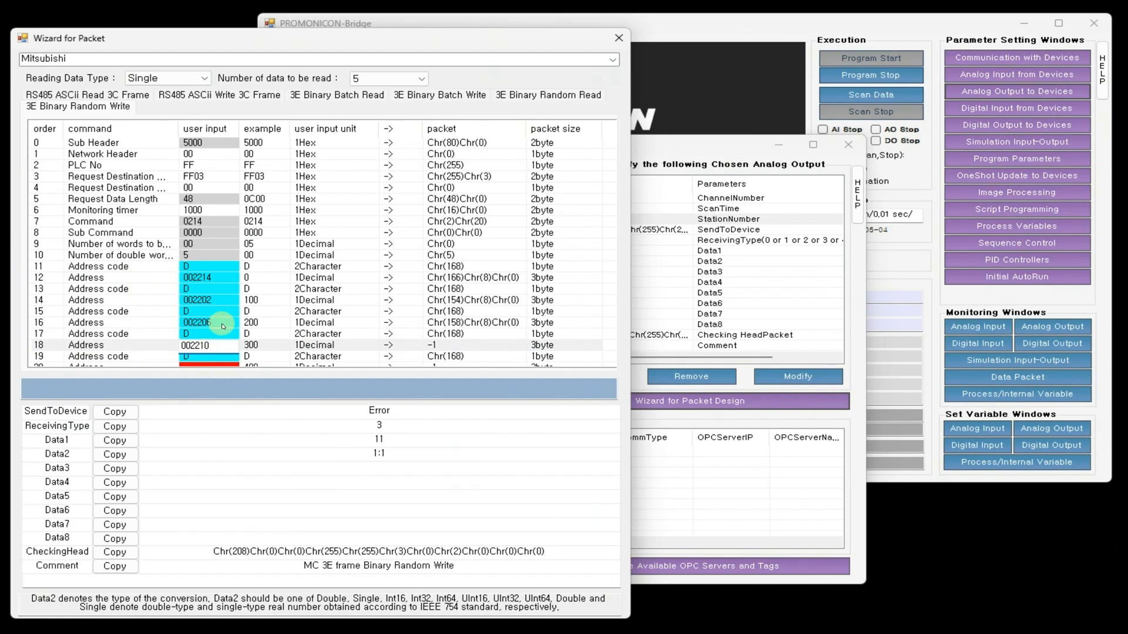
pyautogui.scroll(-1, 221, 324)
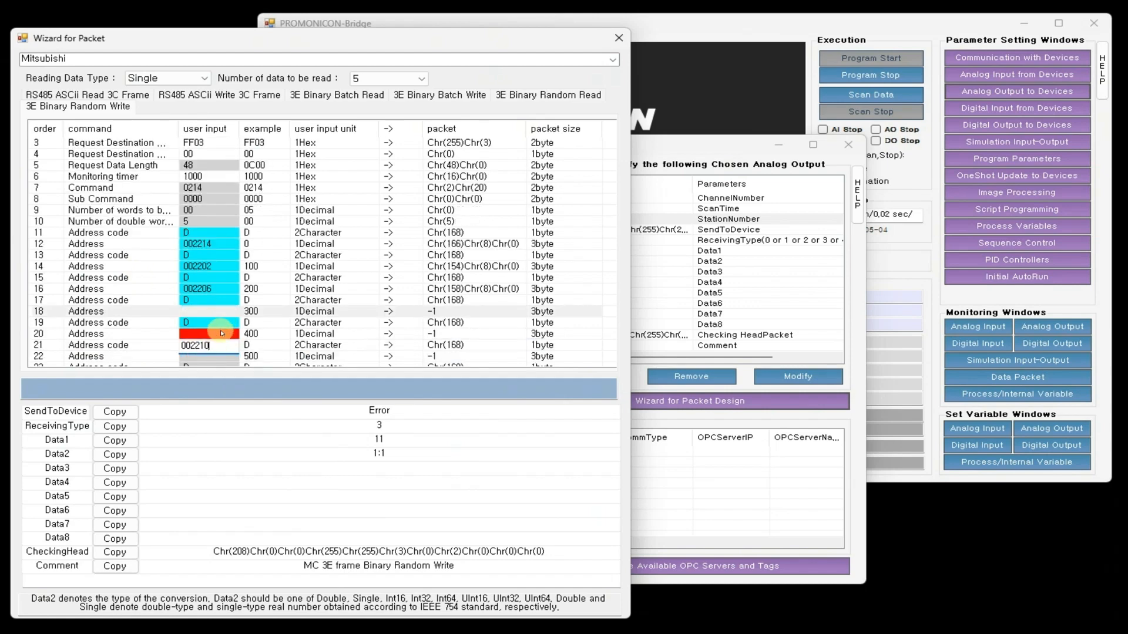
pyautogui.click(235, 336)
pyautogui.click(235, 337)
pyautogui.write('0')
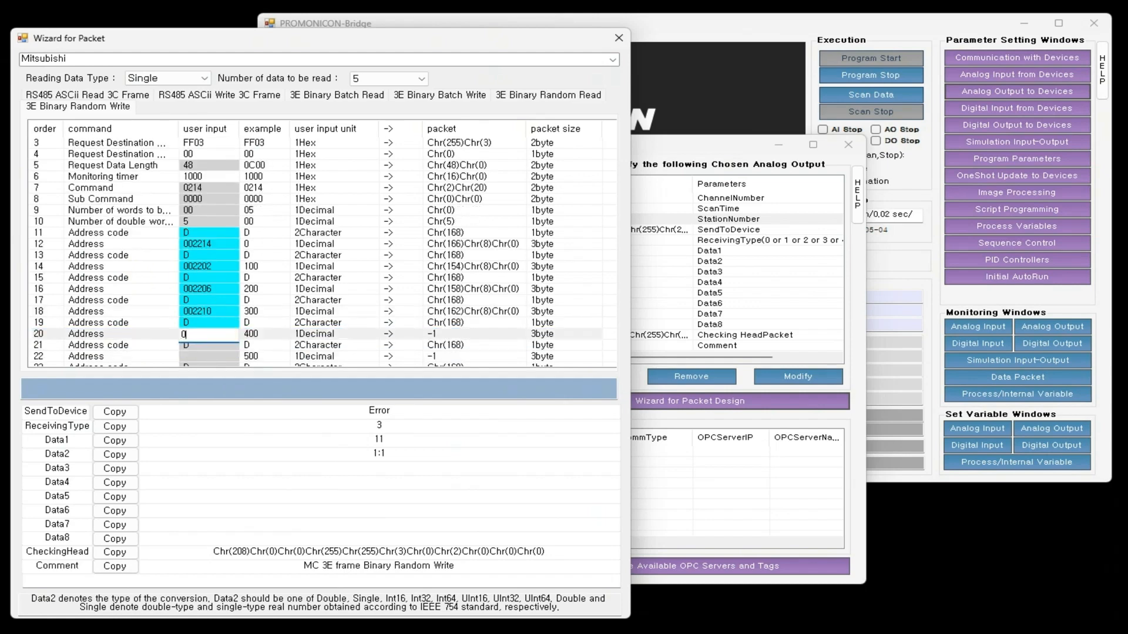
pyautogui.write('02216')
pyautogui.click(303, 469)
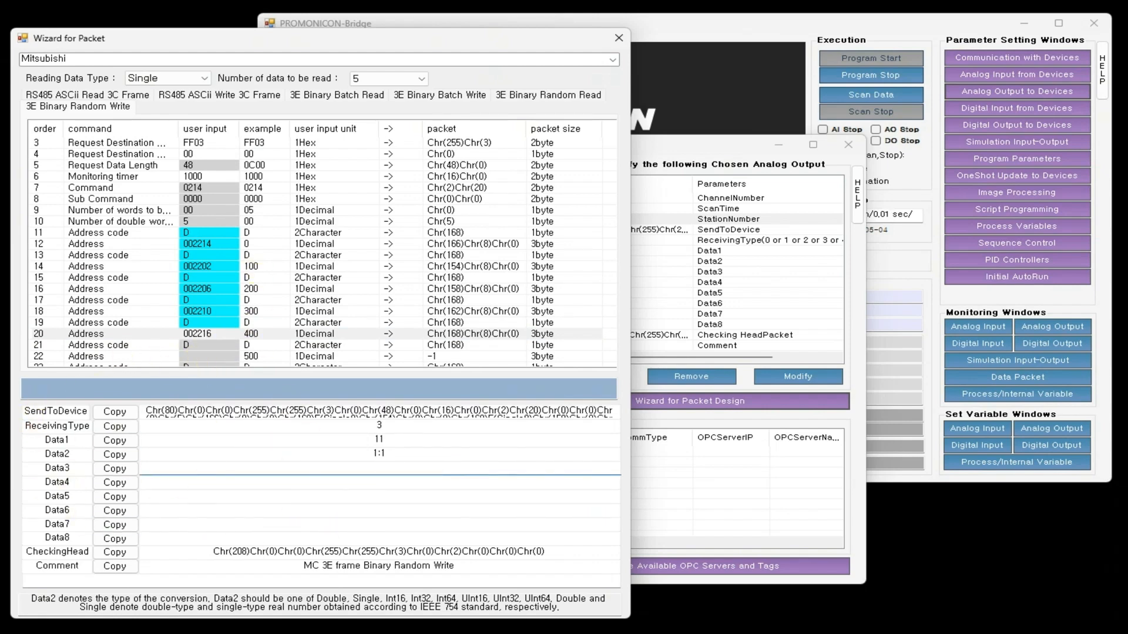
# Step: Copy the wizard's SendToDevice and CheckingHead packets into the SendToDevice and Checking HeadPacket parameters of channel 025
pyautogui.click(114, 411)
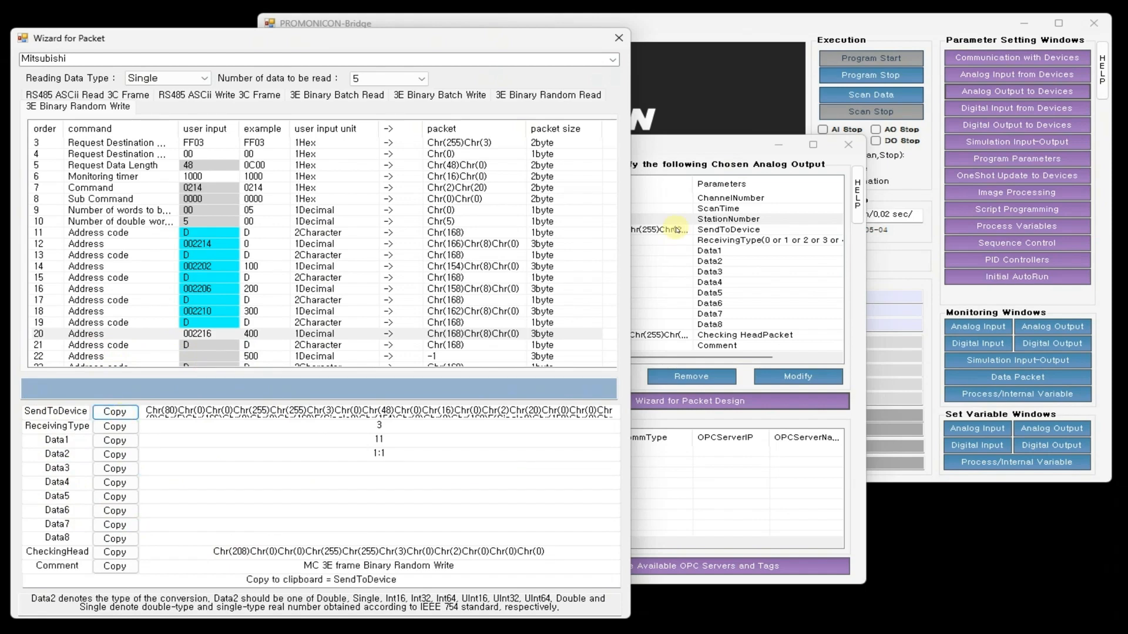
pyautogui.click(641, 282)
pyautogui.click(445, 592)
pyautogui.click(114, 552)
pyautogui.click(697, 285)
pyautogui.doubleClick(668, 334)
pyautogui.hotkey('ctrl', 'v')
pyautogui.press('Return')
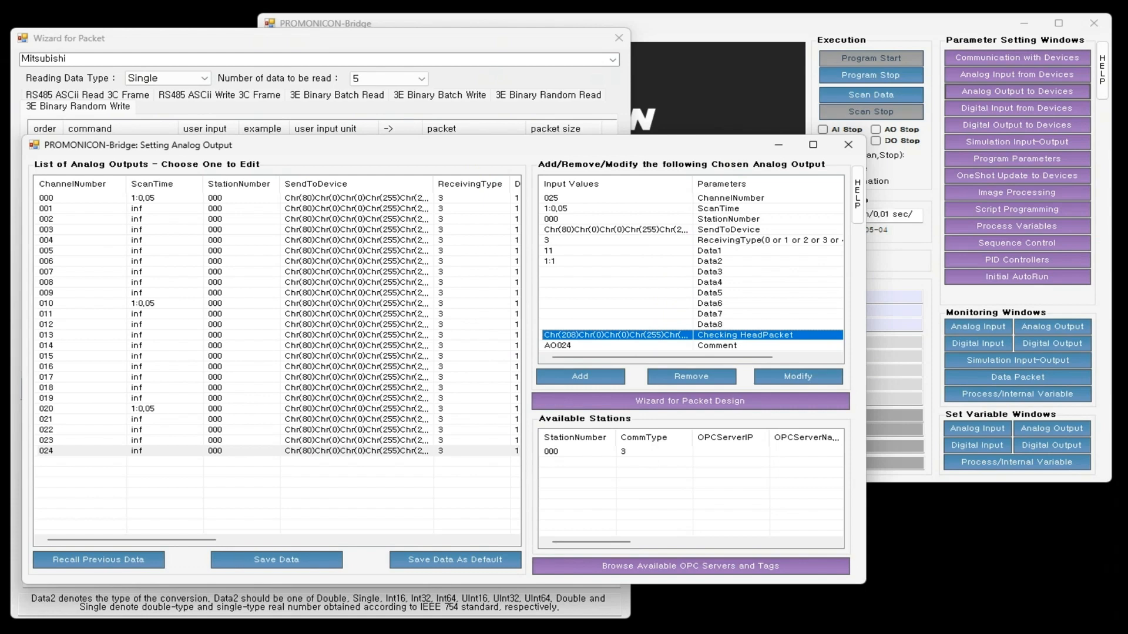
# Step: Set the comment to AO025 and add analog output channel 025 to the list
pyautogui.click(577, 346)
pyautogui.doubleClick(577, 345)
pyautogui.write('AO025')
pyautogui.press('Return')
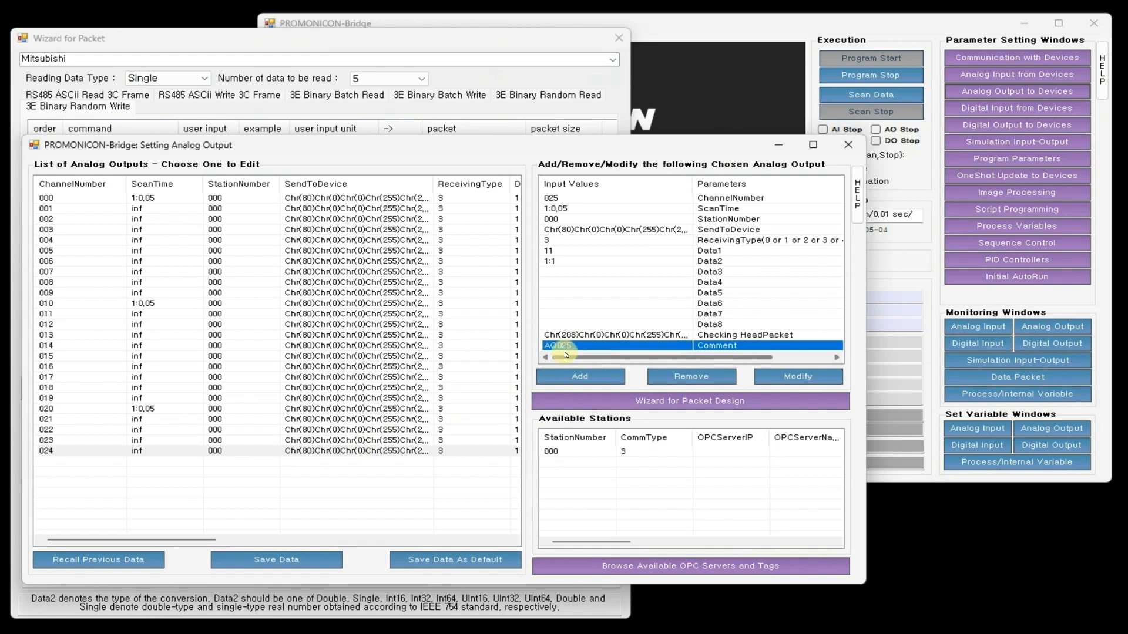
pyautogui.click(590, 384)
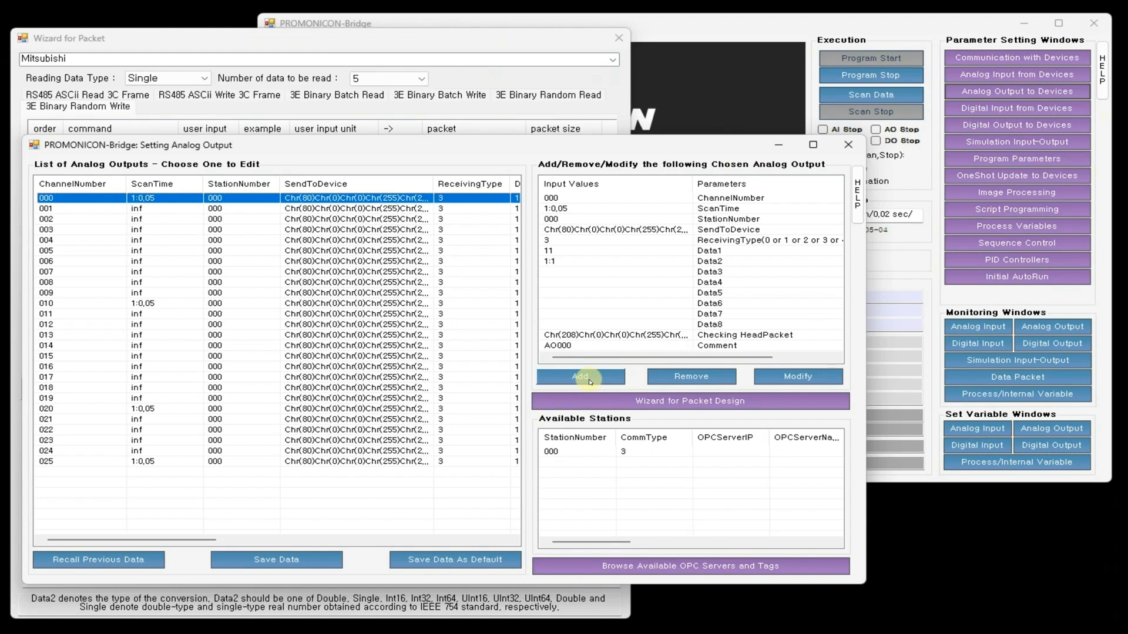
# Step: Add analog output channel 026 with ScanTime inf and the comment AO026, based on channel 025's settings
pyautogui.click(89, 462)
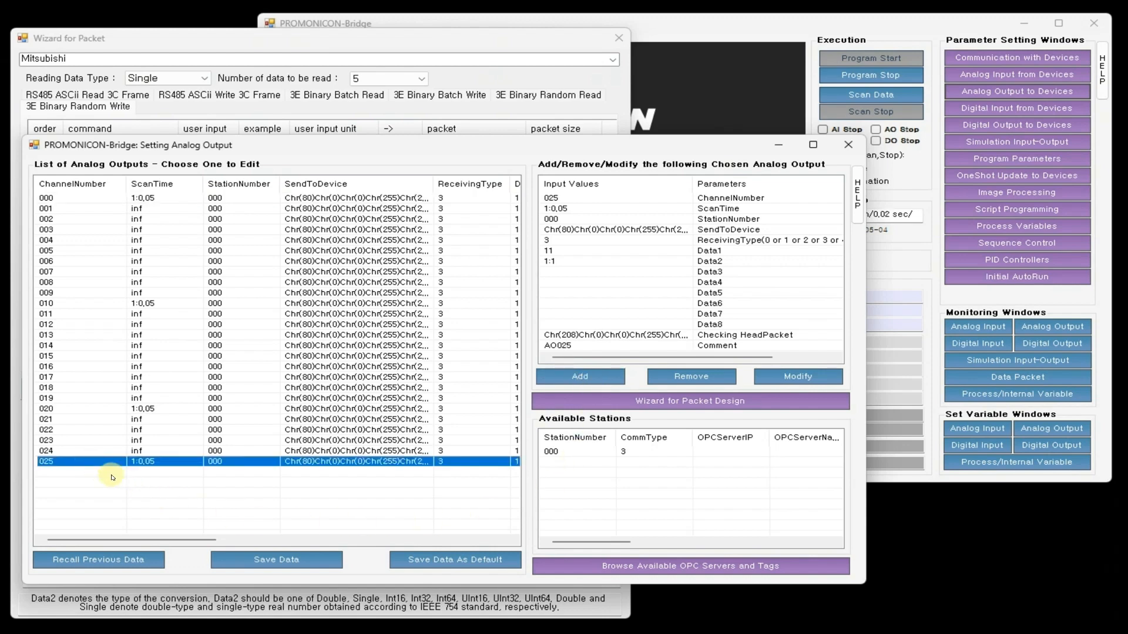
pyautogui.click(578, 199)
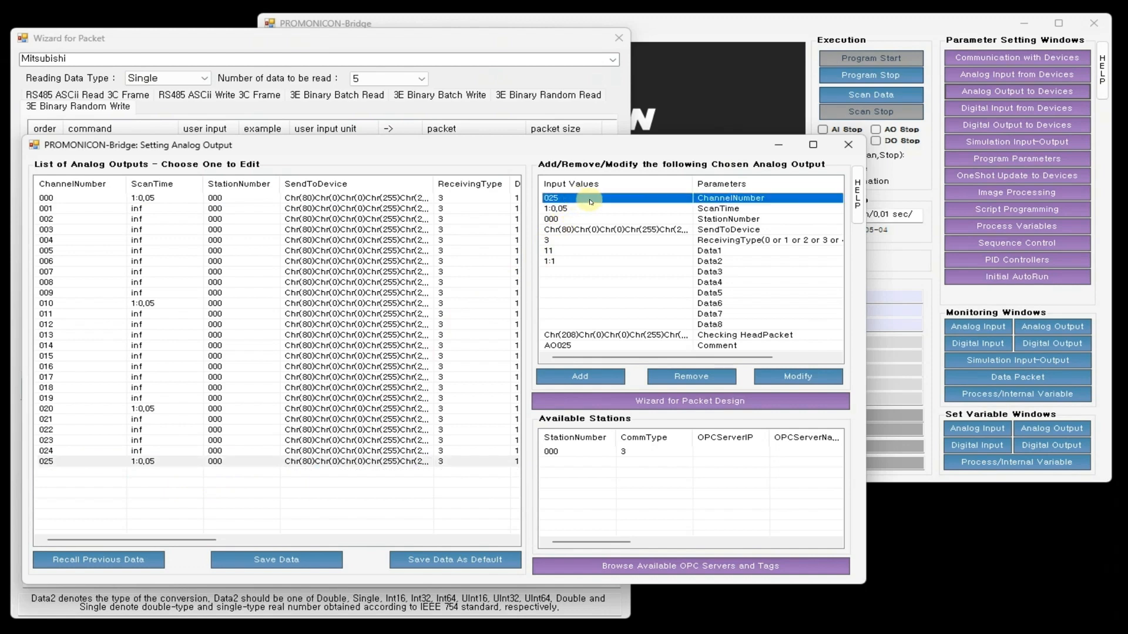
pyautogui.click(589, 201)
pyautogui.write('026')
pyautogui.press('Return')
pyautogui.click(573, 210)
pyautogui.click(574, 211)
pyautogui.write('inf')
pyautogui.press('Return')
pyautogui.click(592, 347)
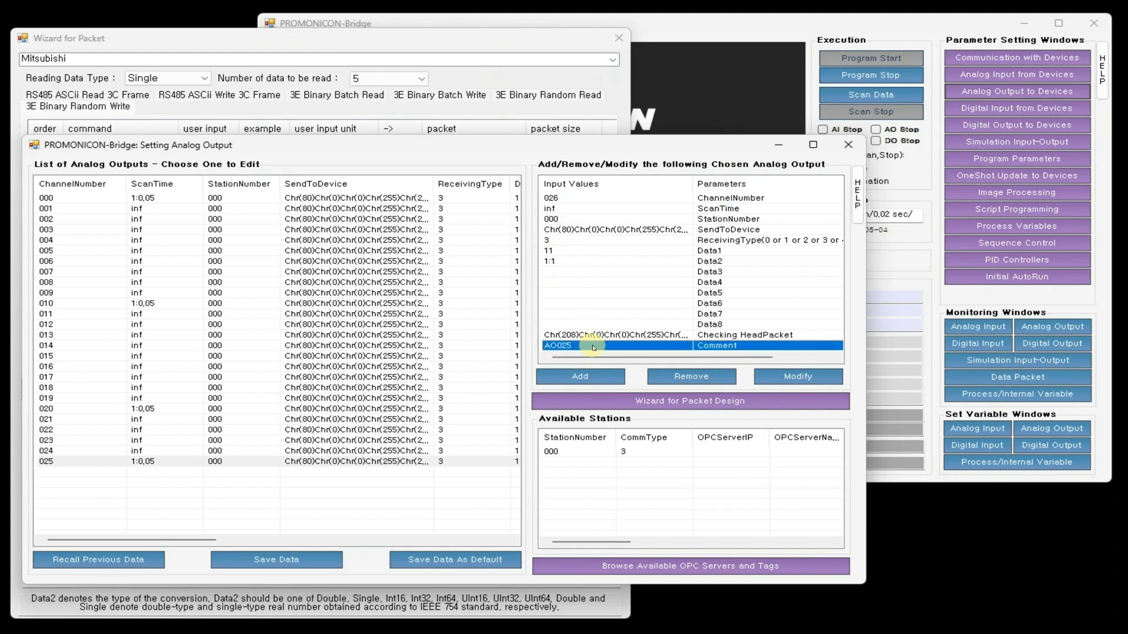
pyautogui.click(592, 347)
pyautogui.write('AO026')
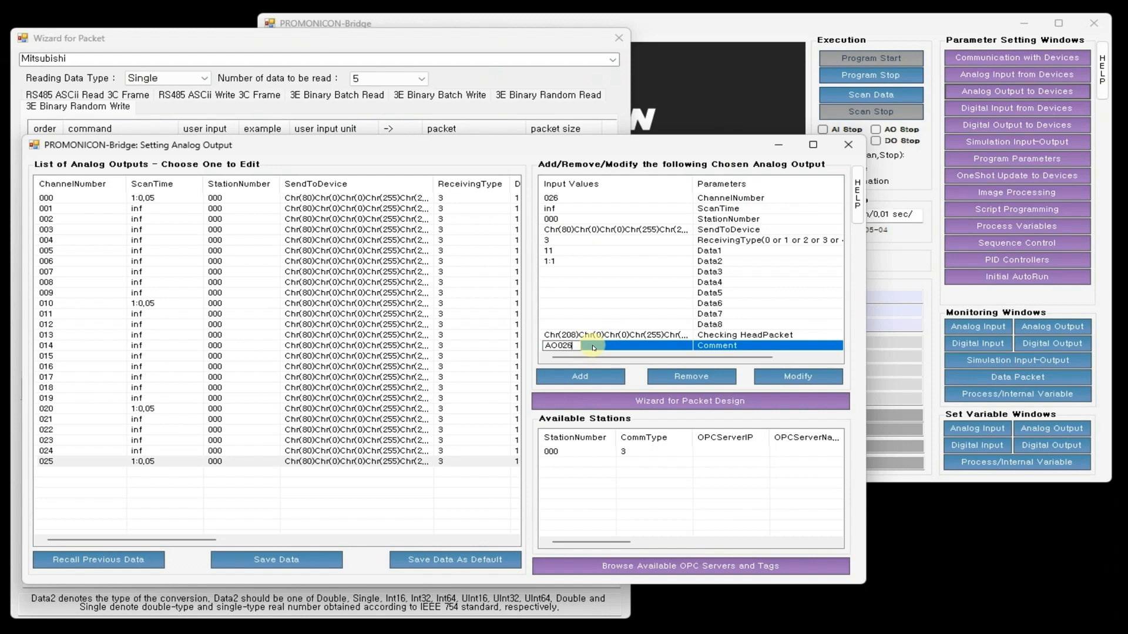
pyautogui.click(580, 377)
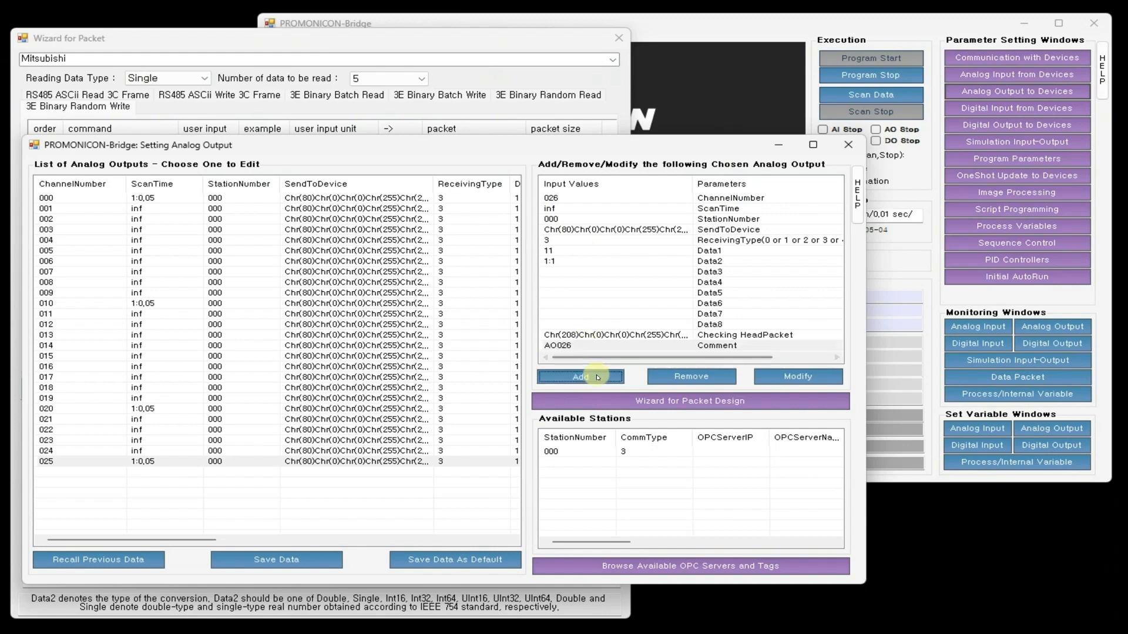
# Step: Add analog output channel 027 with the comment AO027, based on channel 026's settings
pyautogui.click(94, 475)
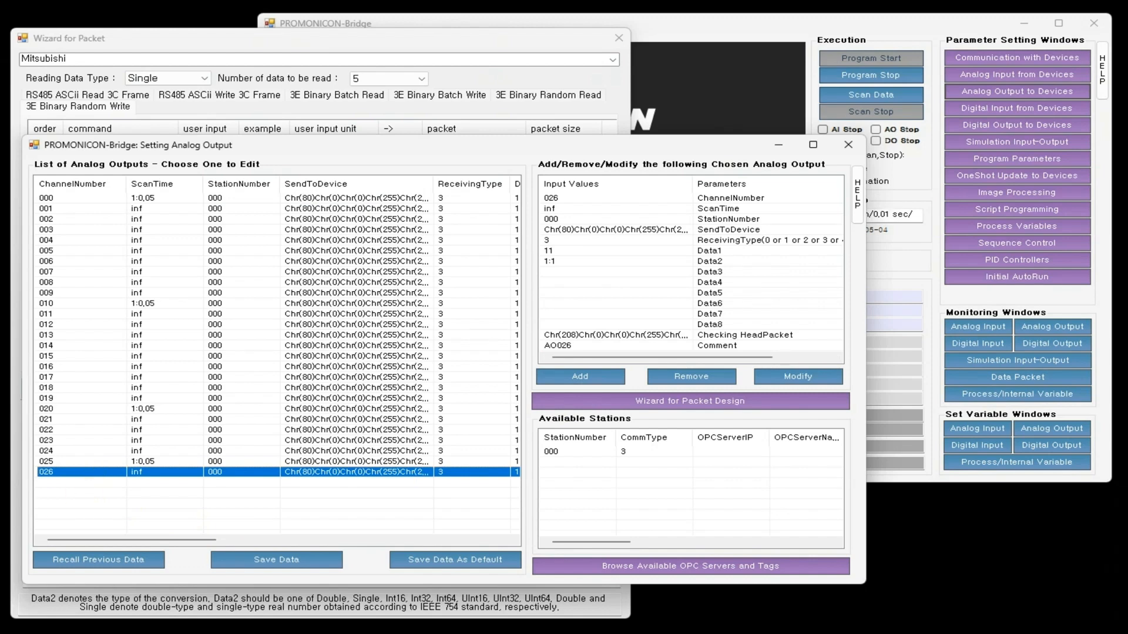
pyautogui.click(619, 198)
pyautogui.click(620, 199)
pyautogui.write('027')
pyautogui.press('Return')
pyautogui.click(629, 345)
pyautogui.click(628, 346)
pyautogui.write('AO027')
pyautogui.click(580, 376)
# Step: Add analog output channel 028 with the comment AO028, based on channel 027's settings
pyautogui.click(119, 484)
pyautogui.click(613, 198)
pyautogui.click(612, 198)
pyautogui.write('028')
pyautogui.click(636, 345)
pyautogui.click(636, 345)
pyautogui.write('AO028')
pyautogui.click(581, 376)
# Step: Add analog output channel 029 with the comment AO029, based on channel 028's settings
pyautogui.click(72, 495)
pyautogui.click(561, 199)
pyautogui.click(561, 199)
pyautogui.write('029')
pyautogui.click(590, 345)
pyautogui.click(591, 344)
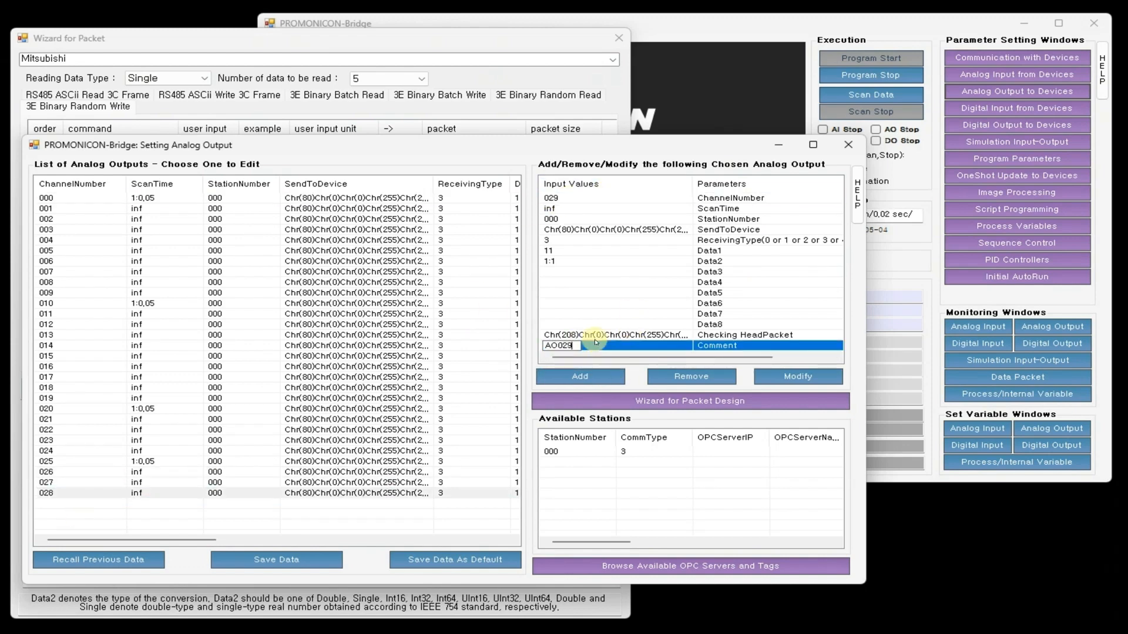
pyautogui.write('AO029')
pyautogui.click(581, 376)
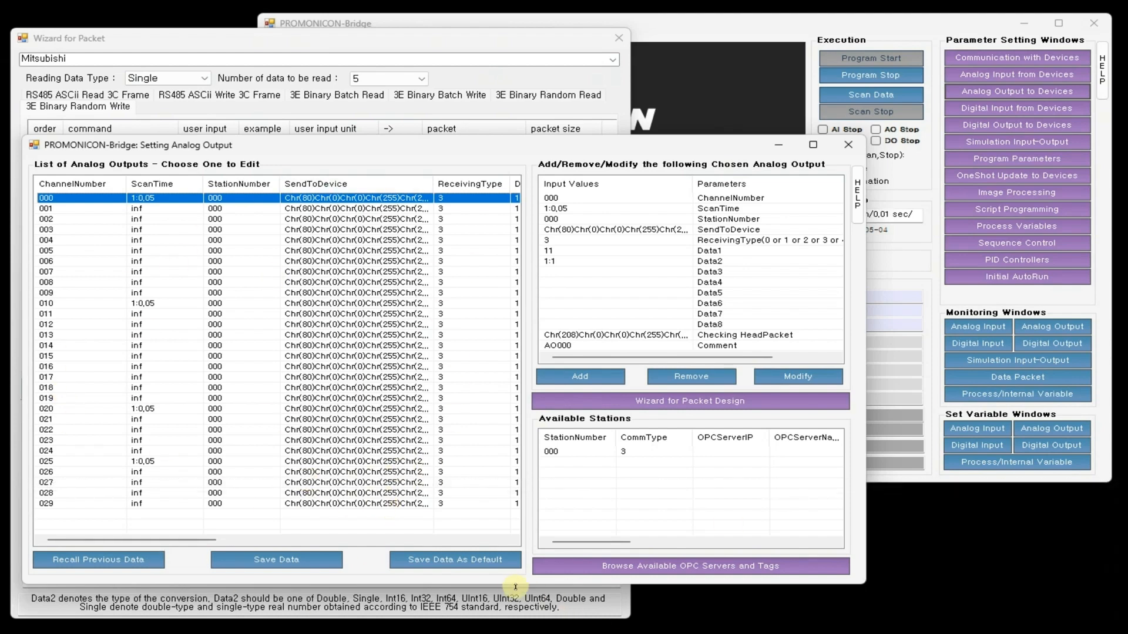
# Step: Save the analog output list as default and close both the analog output settings and the packet wizard
pyautogui.click(485, 562)
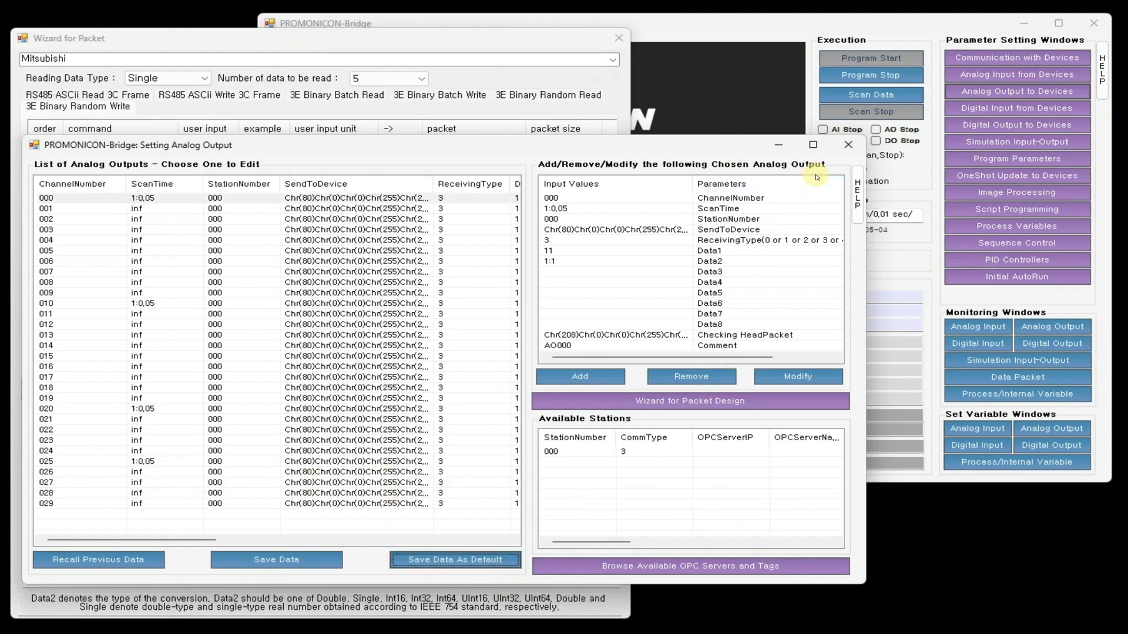
pyautogui.click(848, 145)
pyautogui.click(619, 39)
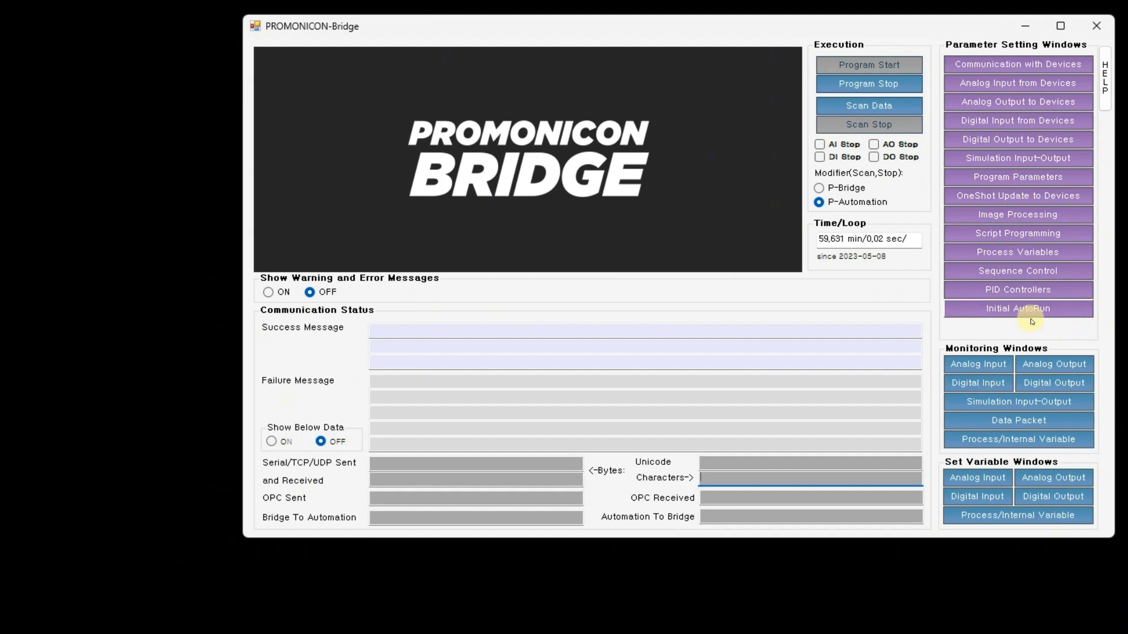
# Step: Start scanning data and turn on the display of sent and received data in the communication status
pyautogui.click(850, 104)
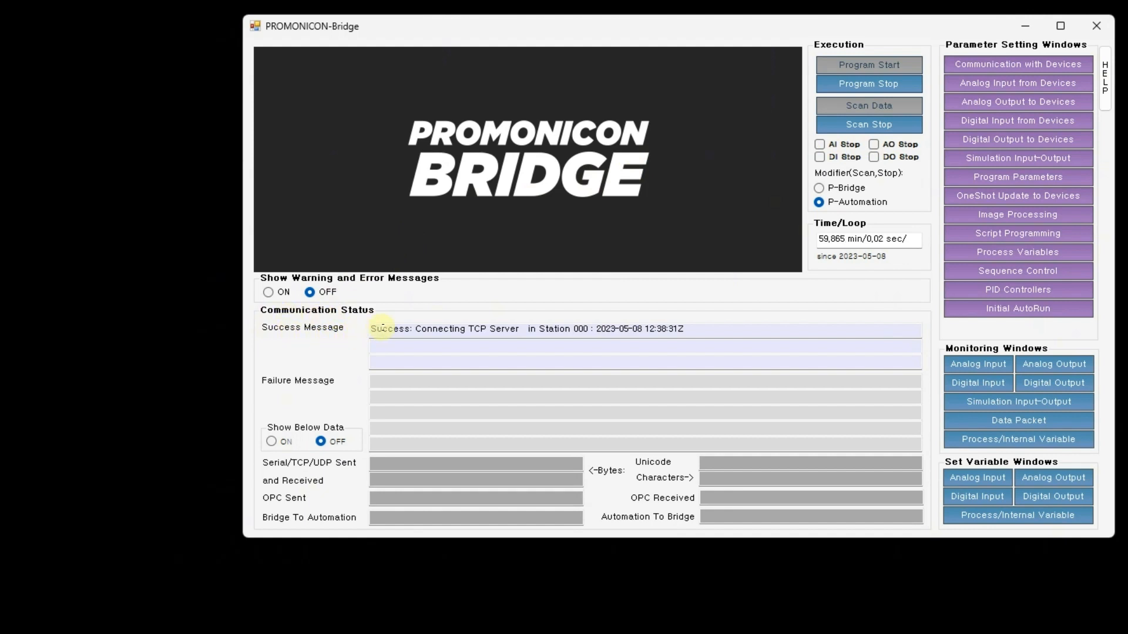
pyautogui.moveTo(370, 328); pyautogui.dragTo(469, 328)
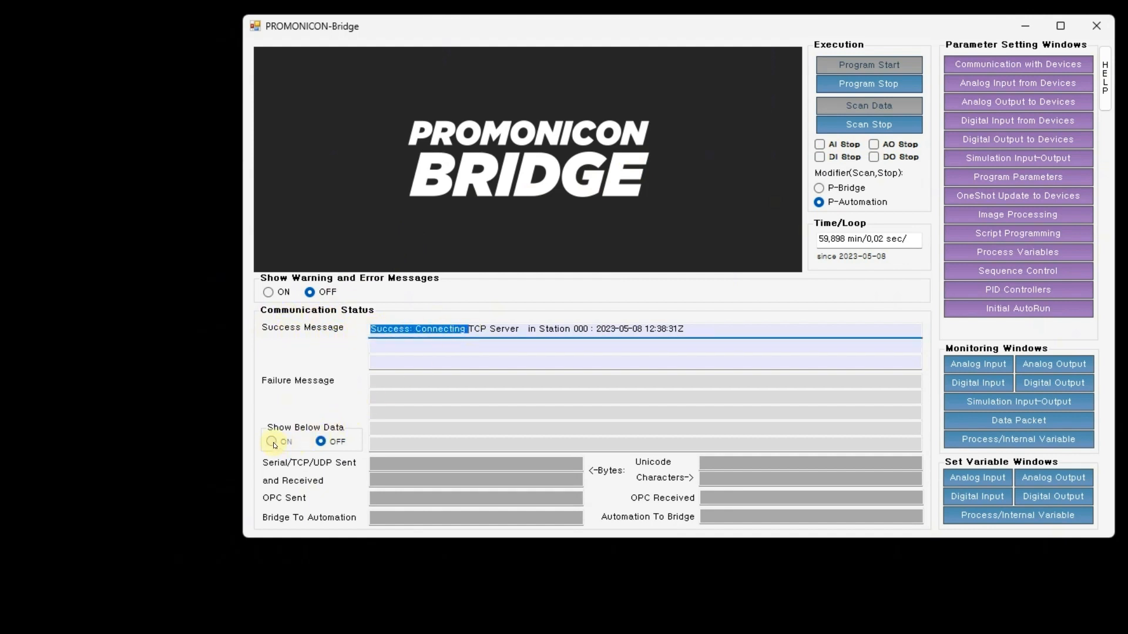
pyautogui.click(273, 443)
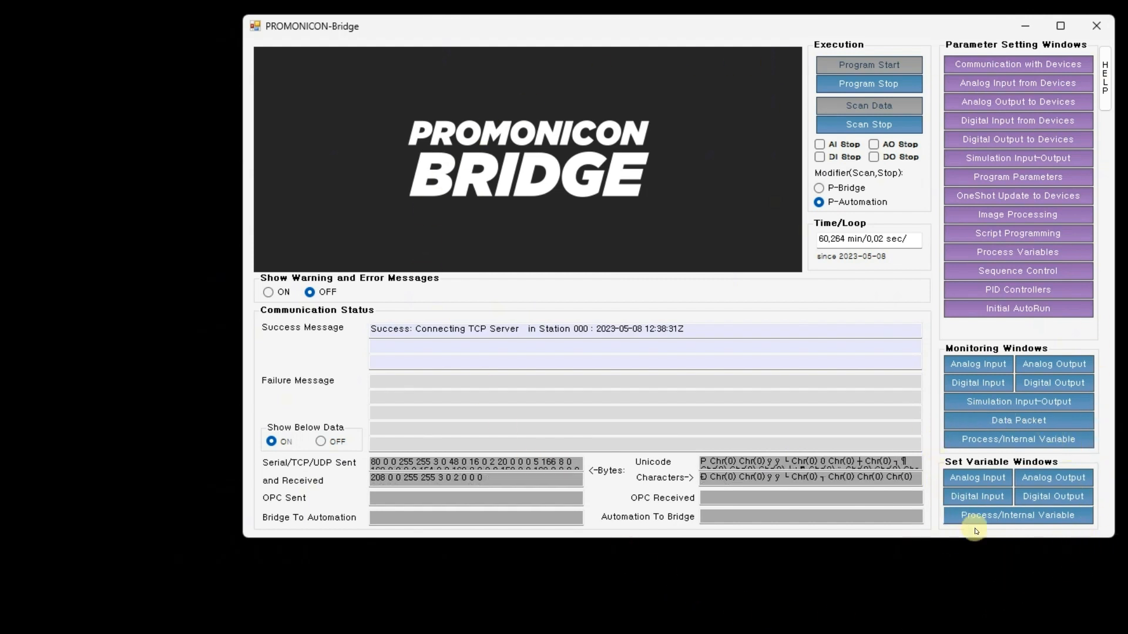
# Step: Open the window for setting analog output variables and set AO000 to 1
pyautogui.click(1060, 477)
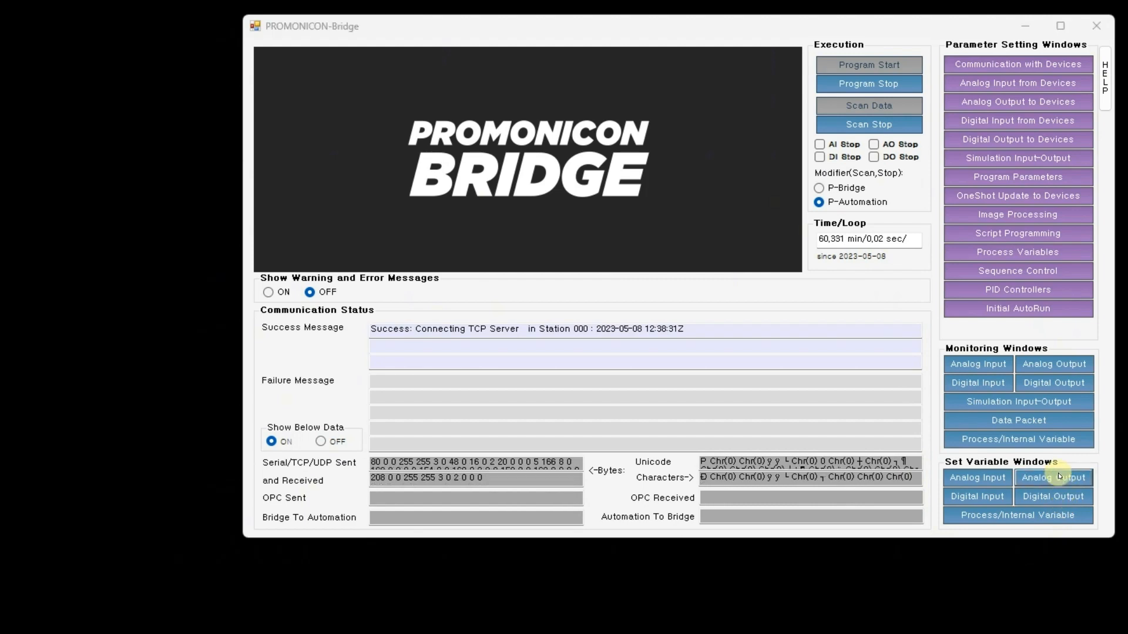
pyautogui.moveTo(360, 184); pyautogui.dragTo(555, 40)
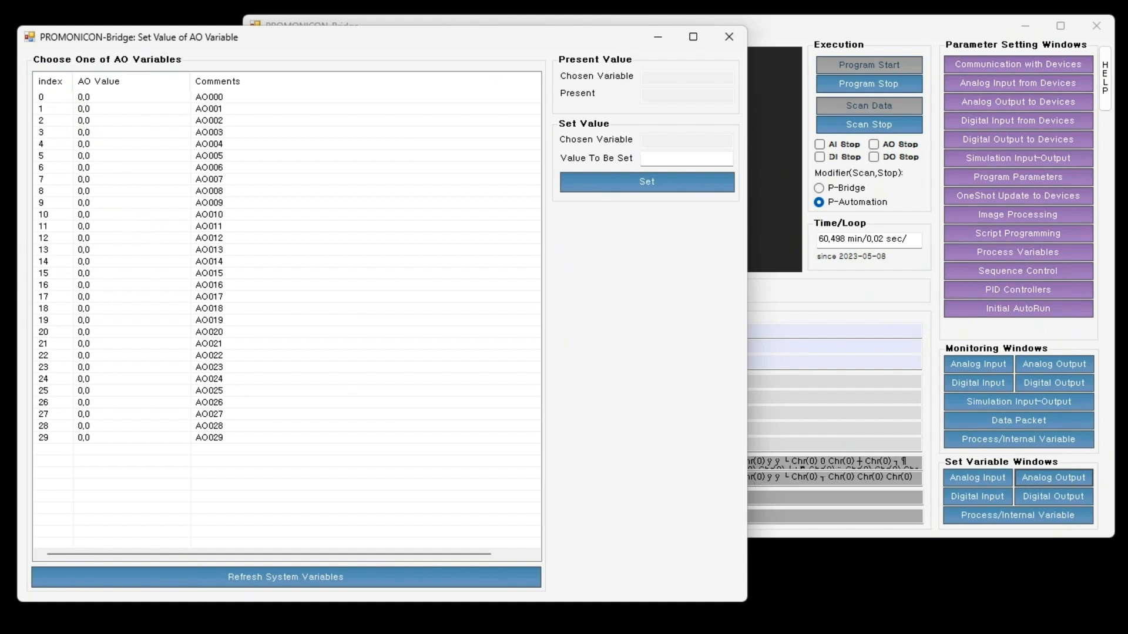
pyautogui.click(47, 97)
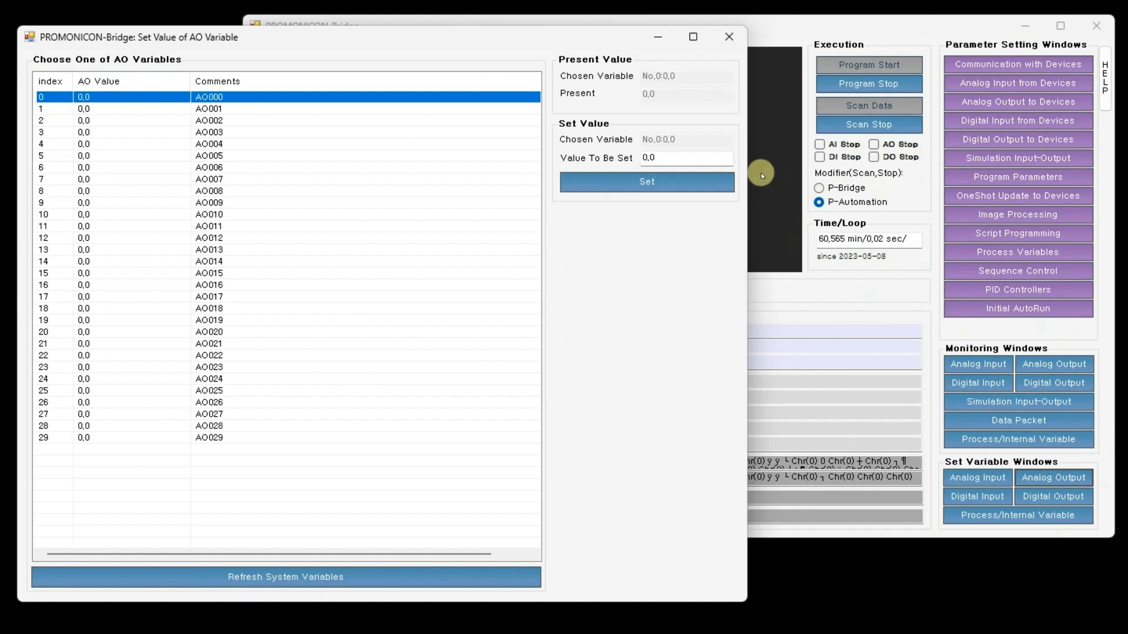
pyautogui.click(711, 156)
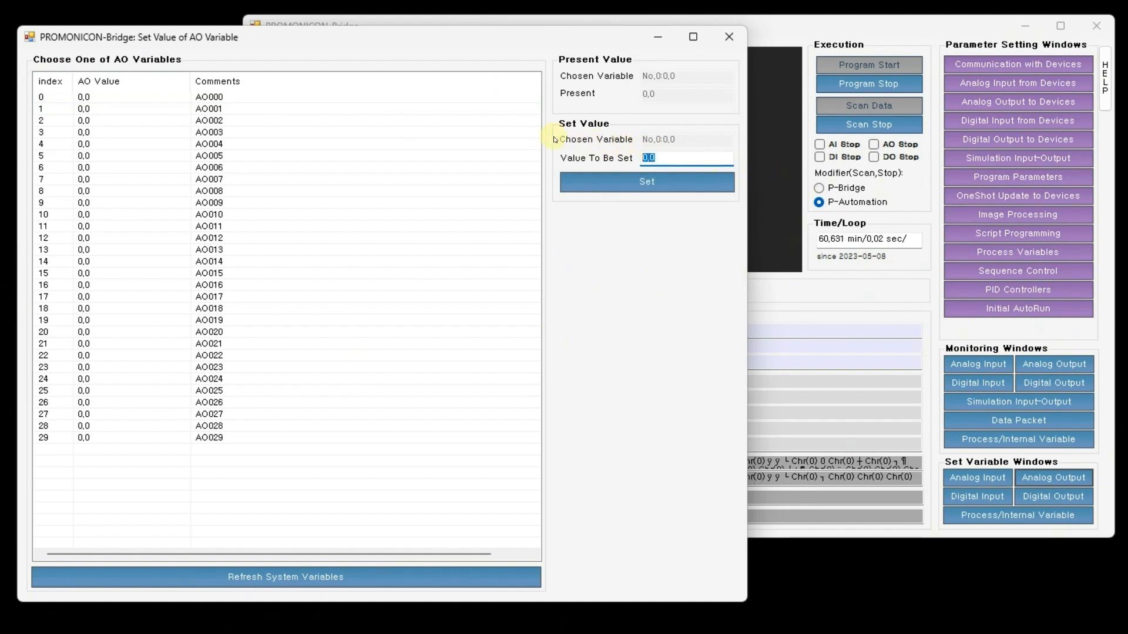
pyautogui.click(722, 191)
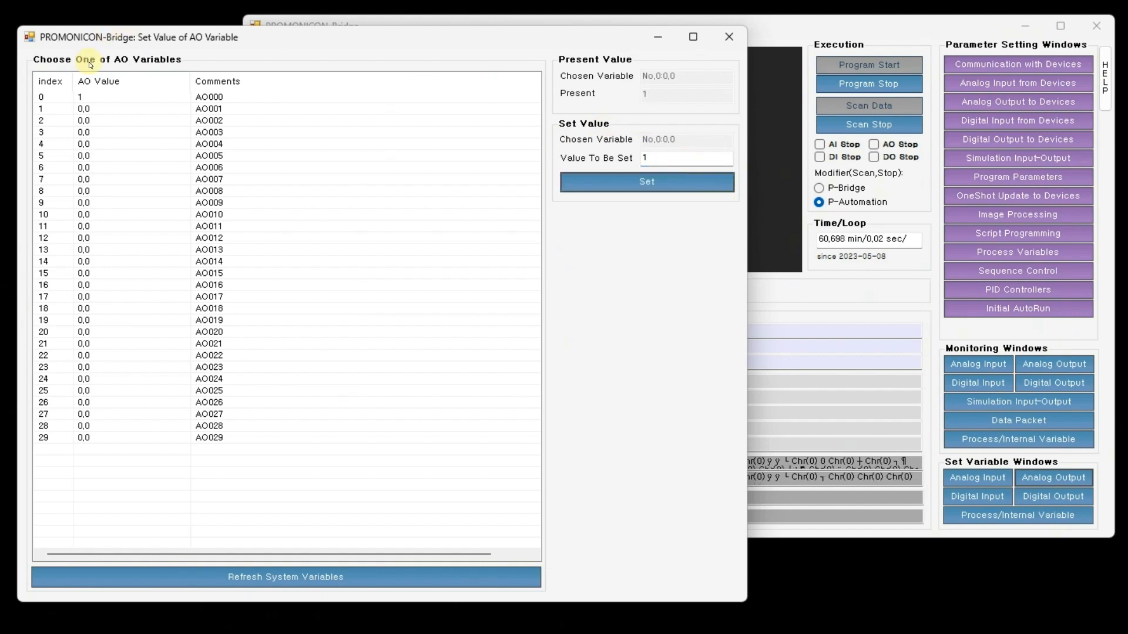
# Step: Set analog output variable AO001 to 2 and AO002 to 3
pyautogui.click(88, 110)
pyautogui.click(612, 182)
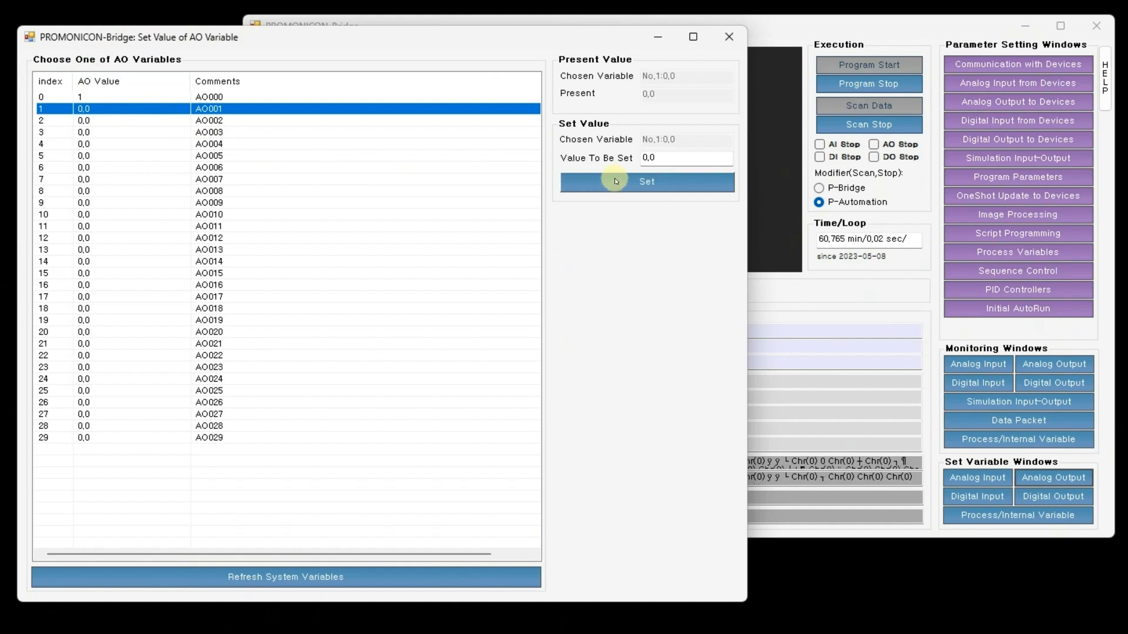
pyautogui.moveTo(664, 159)
pyautogui.mouseDown()
pyautogui.moveTo(536, 161)
pyautogui.moveTo(597, 176)
pyautogui.mouseUp()
pyautogui.write('2')
pyautogui.click(611, 182)
pyautogui.click(126, 120)
pyautogui.write('3')
pyautogui.click(611, 182)
# Step: Set AO003 through AO009 to the consecutive whole values 4 through 10
pyautogui.click(126, 132)
pyautogui.click(126, 156)
pyautogui.write('6')
pyautogui.click(611, 182)
pyautogui.click(110, 168)
pyautogui.moveTo(664, 158); pyautogui.dragTo(587, 158)
pyautogui.write('7')
pyautogui.click(610, 182)
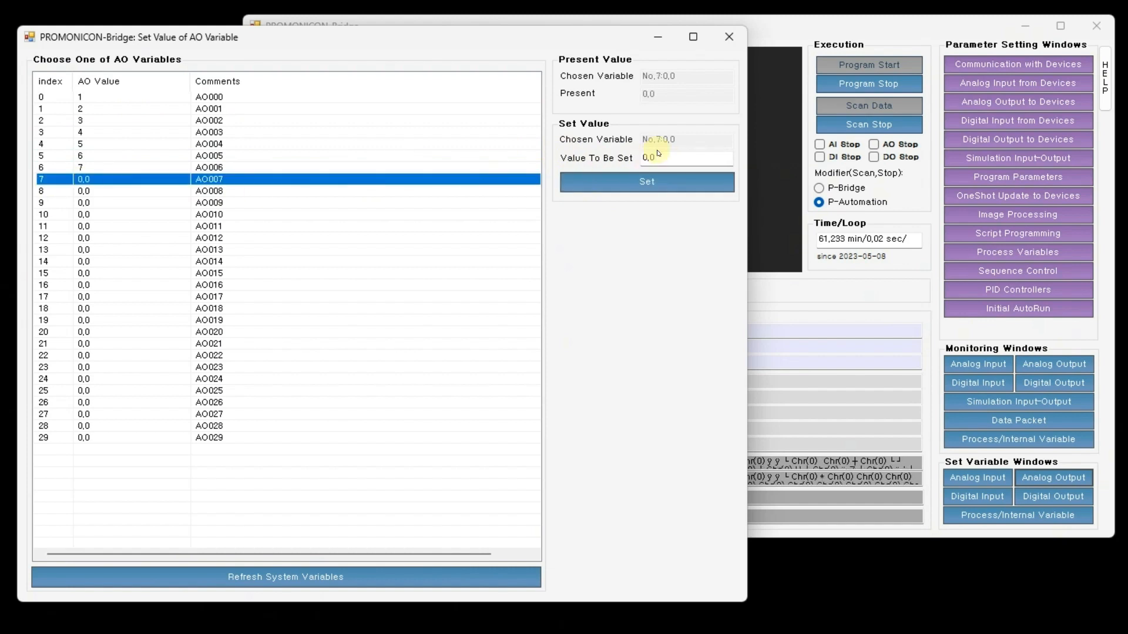
pyautogui.write('10')
pyautogui.click(611, 182)
# Step: Set AO010 through AO014 to 11.11, 11.22, 11.33, 11.44 and 11.55
pyautogui.moveTo(667, 159)
pyautogui.mouseDown()
pyautogui.moveTo(593, 159)
pyautogui.moveTo(599, 132)
pyautogui.mouseUp()
pyautogui.click(91, 214)
pyautogui.write('11.11')
pyautogui.click(611, 182)
pyautogui.click(108, 226)
pyautogui.write('11.22')
pyautogui.click(611, 182)
pyautogui.click(96, 238)
pyautogui.moveTo(664, 159); pyautogui.dragTo(588, 158)
pyautogui.write('11.33')
pyautogui.click(637, 185)
pyautogui.click(96, 250)
pyautogui.write('11.55')
pyautogui.click(616, 184)
# Step: Set AO015 through AO019 to 11.66, 11.77, 11.88, 11.99 and 12.11
pyautogui.click(118, 273)
pyautogui.moveTo(663, 159); pyautogui.dragTo(542, 166)
pyautogui.write('11.66')
pyautogui.click(613, 184)
pyautogui.click(134, 283)
pyautogui.moveTo(664, 159)
pyautogui.mouseDown()
pyautogui.moveTo(512, 166)
pyautogui.moveTo(539, 151)
pyautogui.mouseUp()
pyautogui.click(617, 184)
pyautogui.click(134, 296)
pyautogui.write('11.88')
pyautogui.click(614, 184)
pyautogui.click(133, 308)
pyautogui.moveTo(664, 158); pyautogui.dragTo(516, 162)
pyautogui.write('11.99')
pyautogui.moveTo(668, 158); pyautogui.dragTo(587, 158)
pyautogui.write('12.11')
pyautogui.click(617, 183)
# Step: Set AO020 through AO024 to ascending values from 123 to 567, with AO022 at 345 and AO023 at 456
pyautogui.click(134, 332)
pyautogui.moveTo(667, 159); pyautogui.dragTo(558, 160)
pyautogui.write('123')
pyautogui.click(617, 184)
pyautogui.click(134, 344)
pyautogui.click(134, 356)
pyautogui.moveTo(666, 158); pyautogui.dragTo(541, 171)
pyautogui.write('345')
pyautogui.click(616, 183)
pyautogui.click(134, 367)
pyautogui.moveTo(664, 157); pyautogui.dragTo(541, 163)
pyautogui.write('456')
pyautogui.click(616, 184)
pyautogui.write('567')
pyautogui.click(617, 184)
# Step: Set AO025 through AO029 to ascending values from 12.23 to 56.67, with AO027 at 34.45 and AO028 at 45.56
pyautogui.click(134, 390)
pyautogui.moveTo(664, 157); pyautogui.dragTo(521, 156)
pyautogui.write('12.23')
pyautogui.click(617, 184)
pyautogui.click(133, 402)
pyautogui.click(104, 414)
pyautogui.write('34.45')
pyautogui.moveTo(665, 157); pyautogui.dragTo(565, 158)
pyautogui.click(636, 182)
pyautogui.click(118, 426)
pyautogui.write('45.56')
pyautogui.click(629, 182)
pyautogui.click(117, 437)
pyautogui.moveTo(665, 158); pyautogui.dragTo(564, 159)
pyautogui.write('56.67')
pyautogui.click(629, 182)
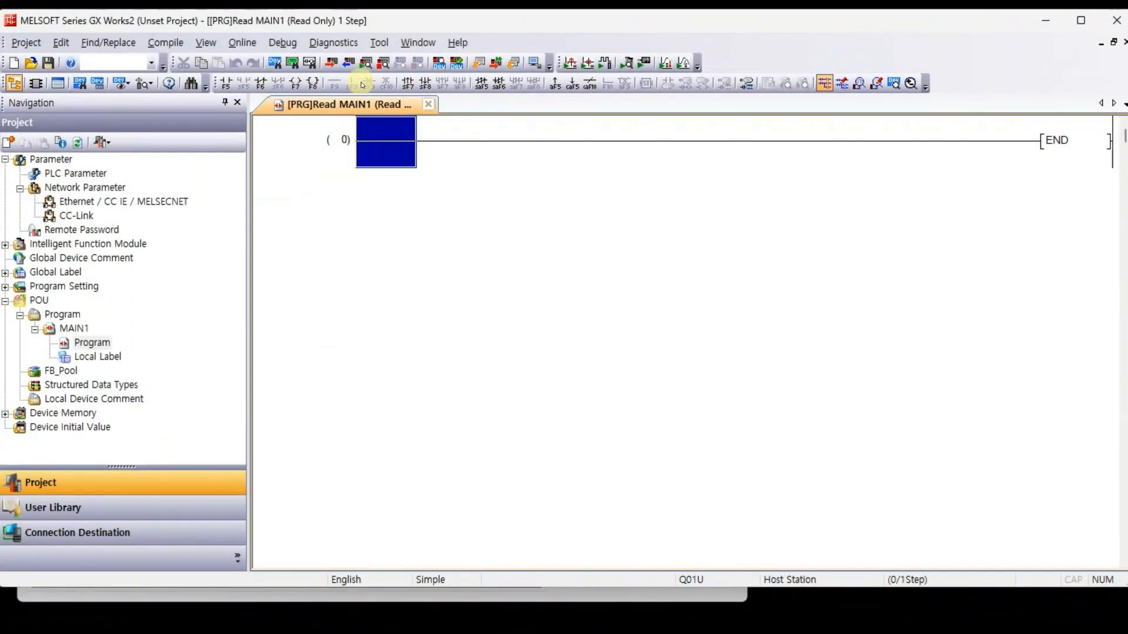
# Step: In GX Works2, open the Device/Buffer Memory Batch Monitor and monitor the devices starting at D2000
pyautogui.click(435, 65)
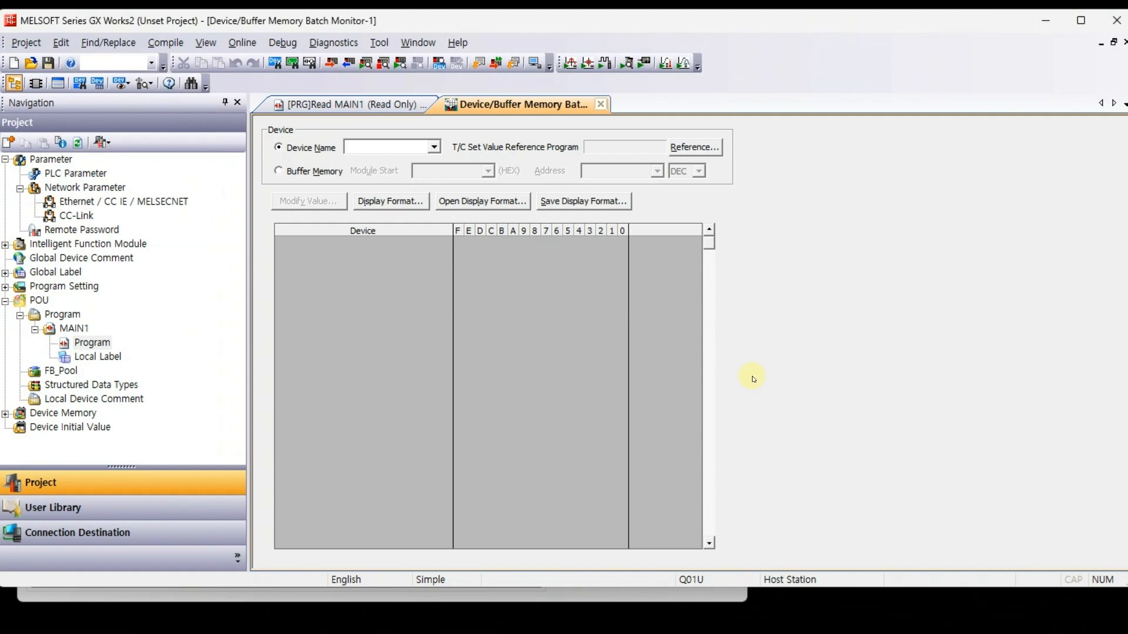
pyautogui.write('D2000')
pyautogui.press('Return')
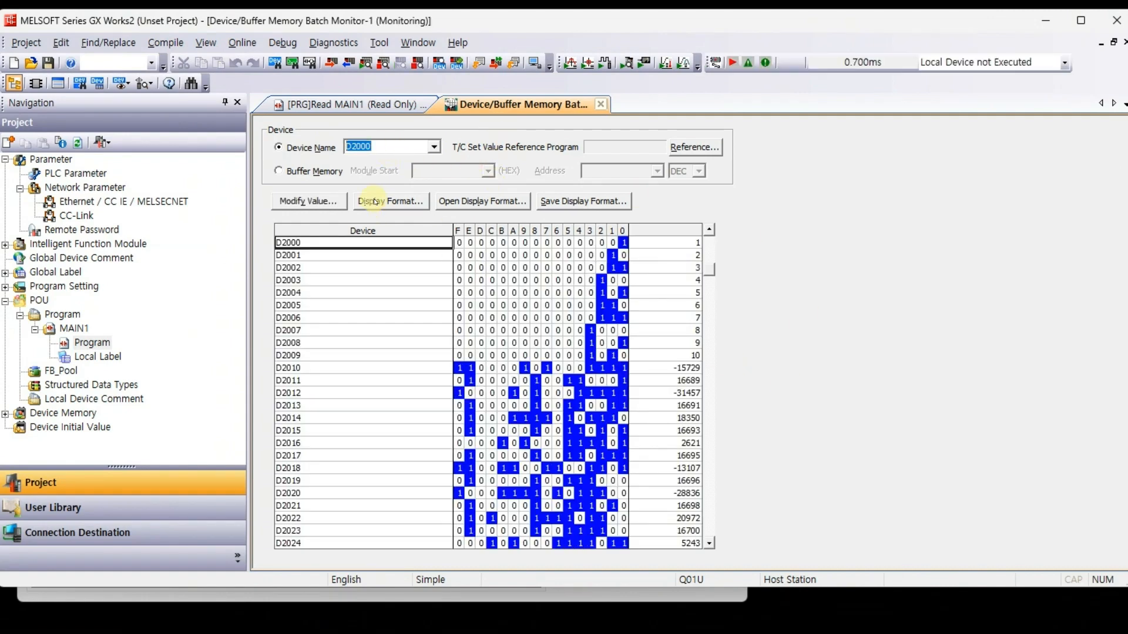
# Step: Display the monitored values as 32-bit real numbers and monitor the devices starting at D2010
pyautogui.click(391, 201)
pyautogui.click(508, 217)
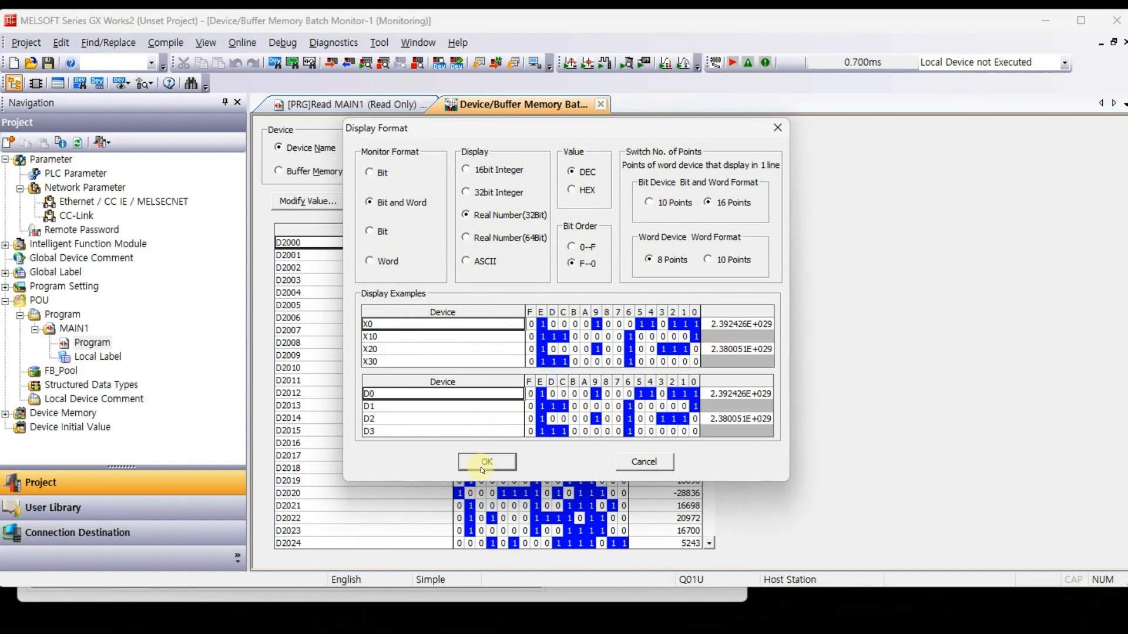
pyautogui.click(483, 463)
pyautogui.doubleClick(360, 147)
pyautogui.write('D2010')
pyautogui.press('Return')
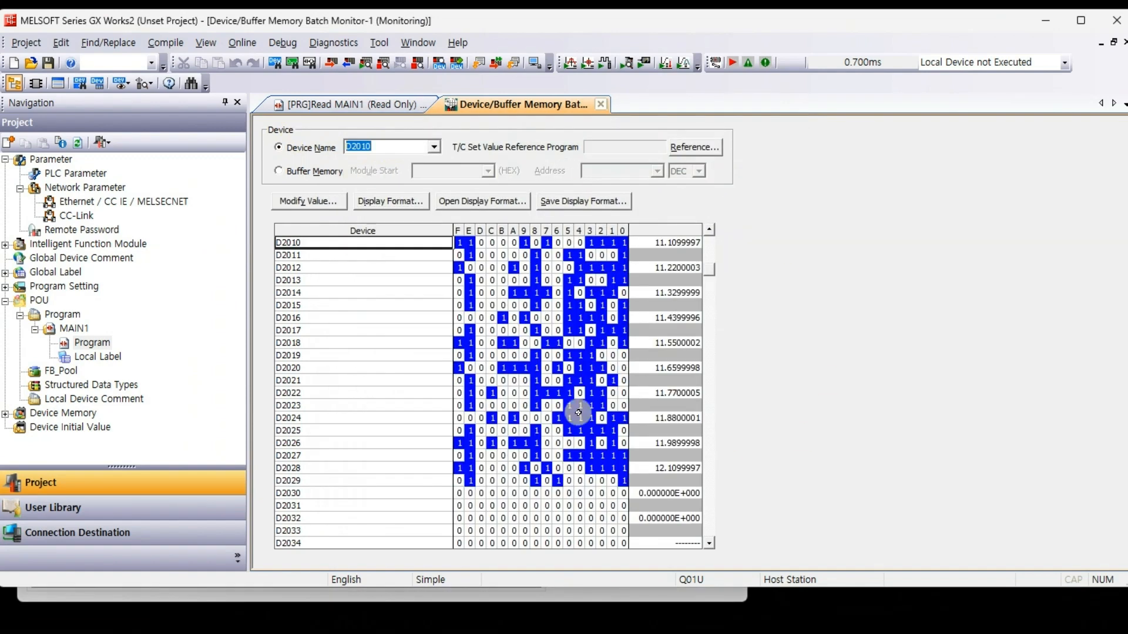
# Step: Switch the monitor display back to 16-bit integers and monitor the devices starting at D2100
pyautogui.click(391, 201)
pyautogui.click(467, 170)
pyautogui.click(496, 464)
pyautogui.write('D')
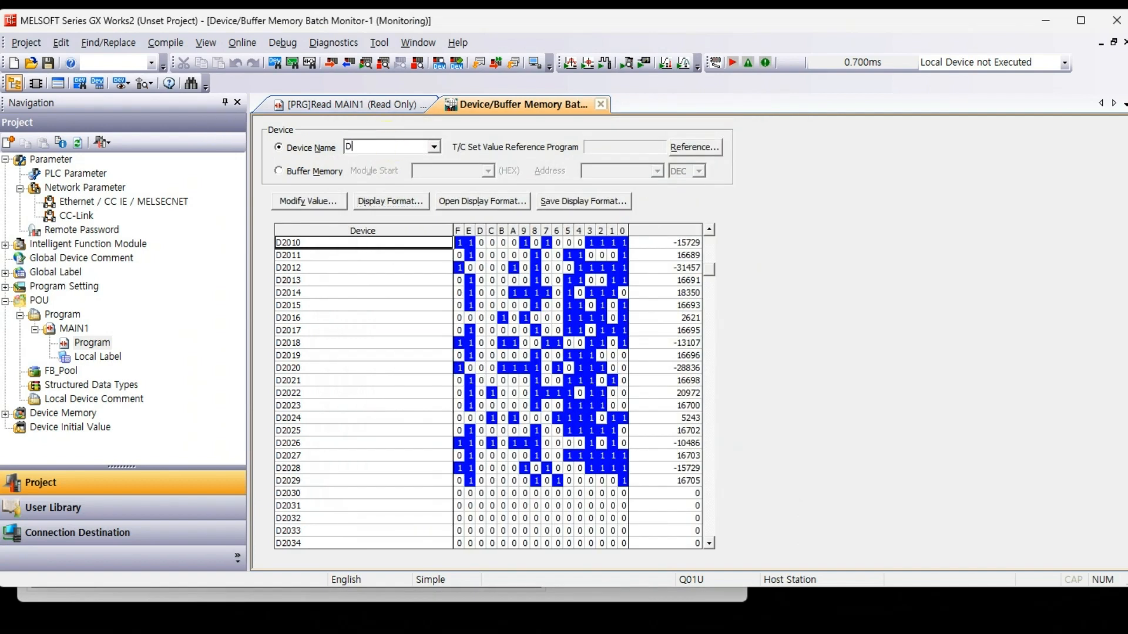
pyautogui.press('Return')
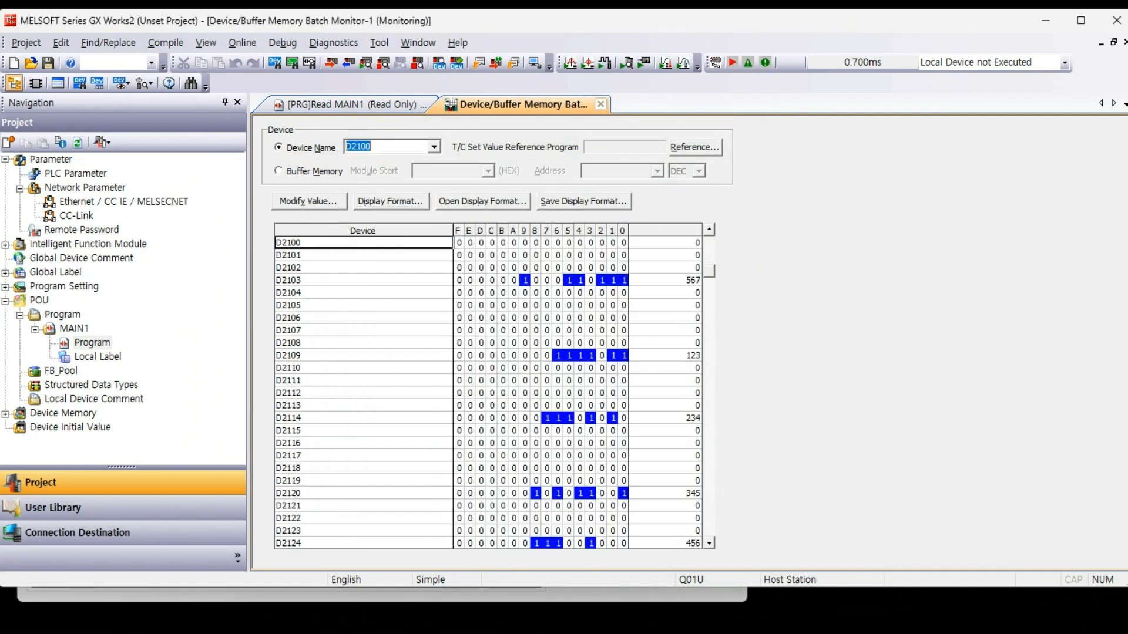
# Step: Monitor the devices starting at D2200 and display their values as 32-bit real numbers
pyautogui.write('D2200')
pyautogui.press('Return')
pyautogui.click(390, 202)
pyautogui.click(466, 215)
pyautogui.click(487, 461)
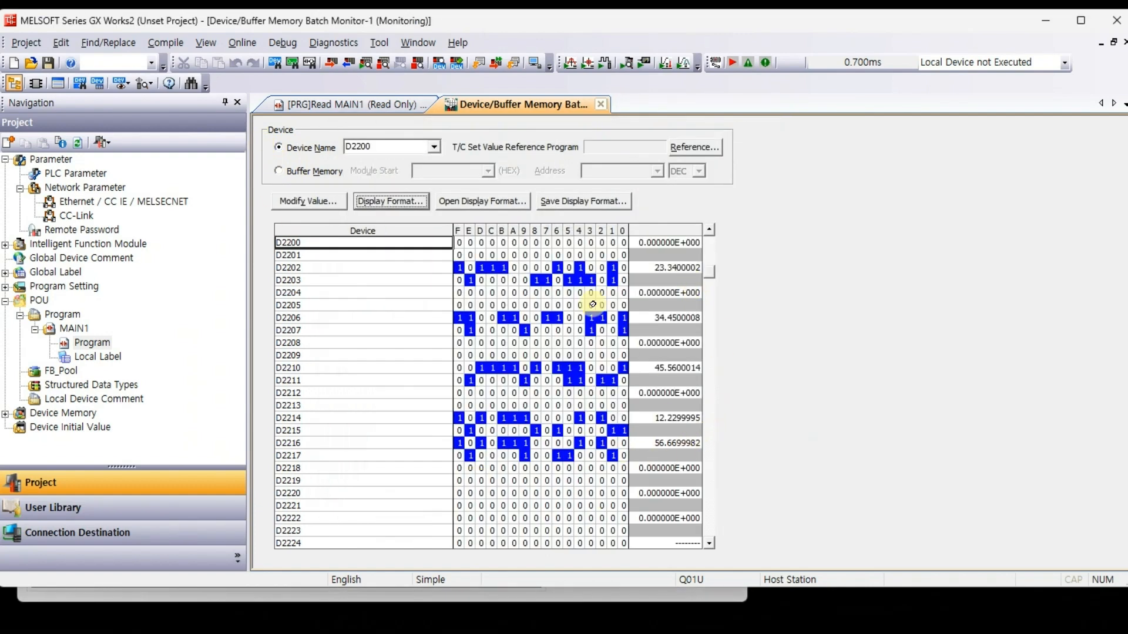